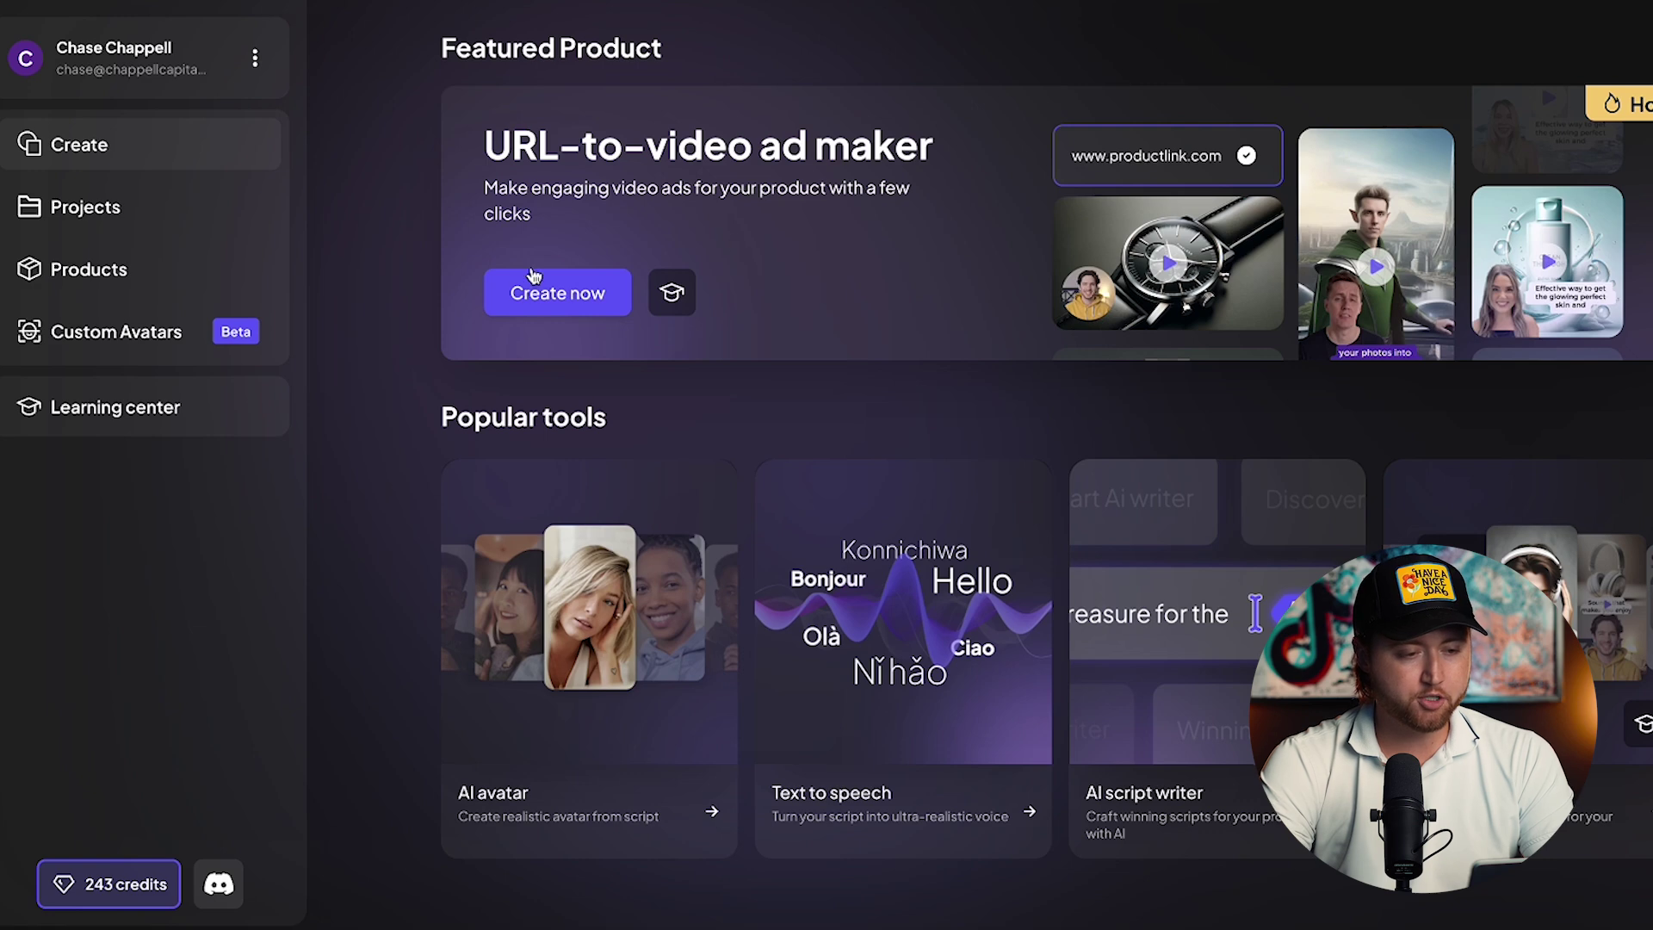
- Start a new URL-to-video ad and select the product link field
click(555, 297)
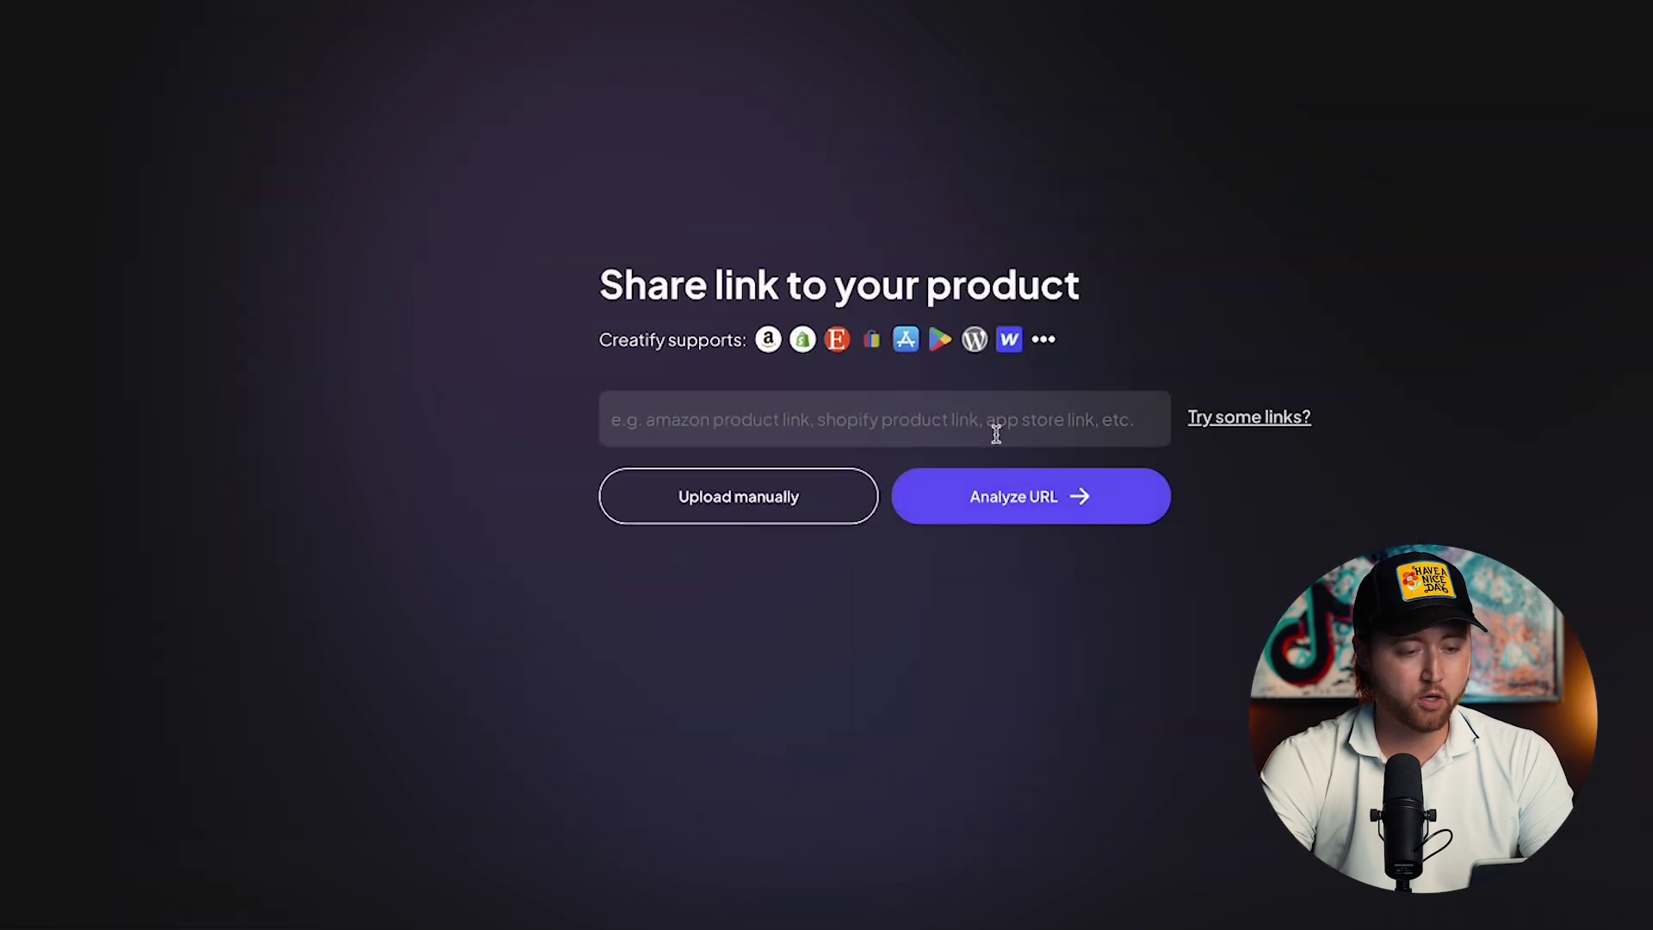
click(746, 414)
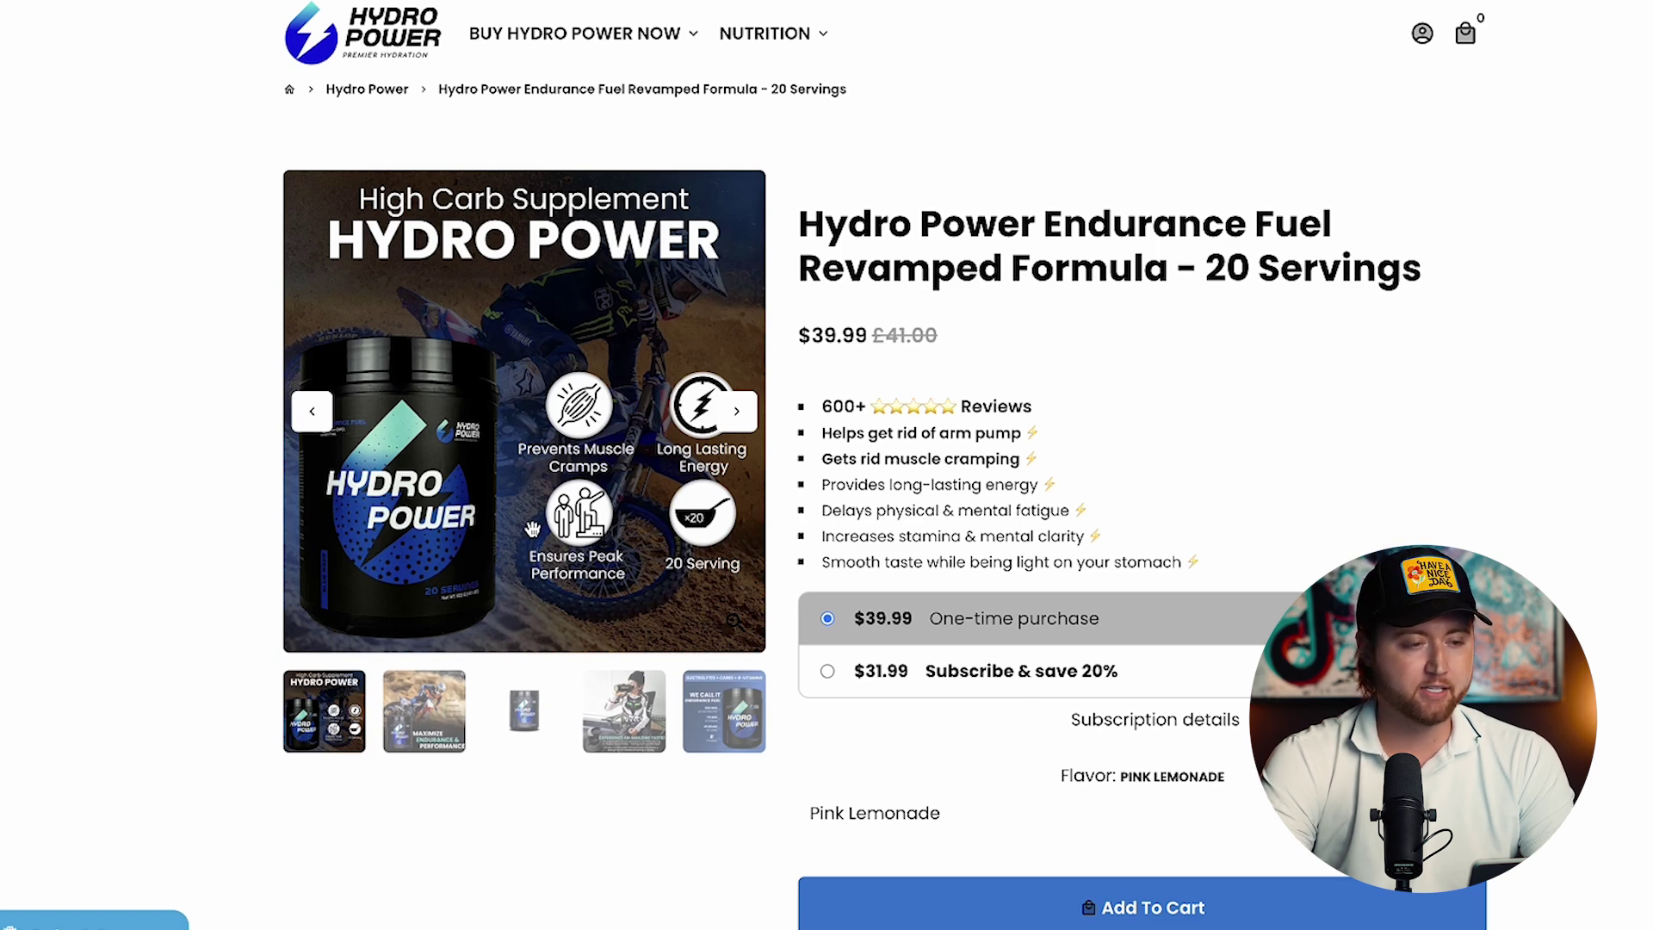
- Browse the Endurance Fuel gallery: the jar photo, the drinking photo, then back to the tub
click(525, 710)
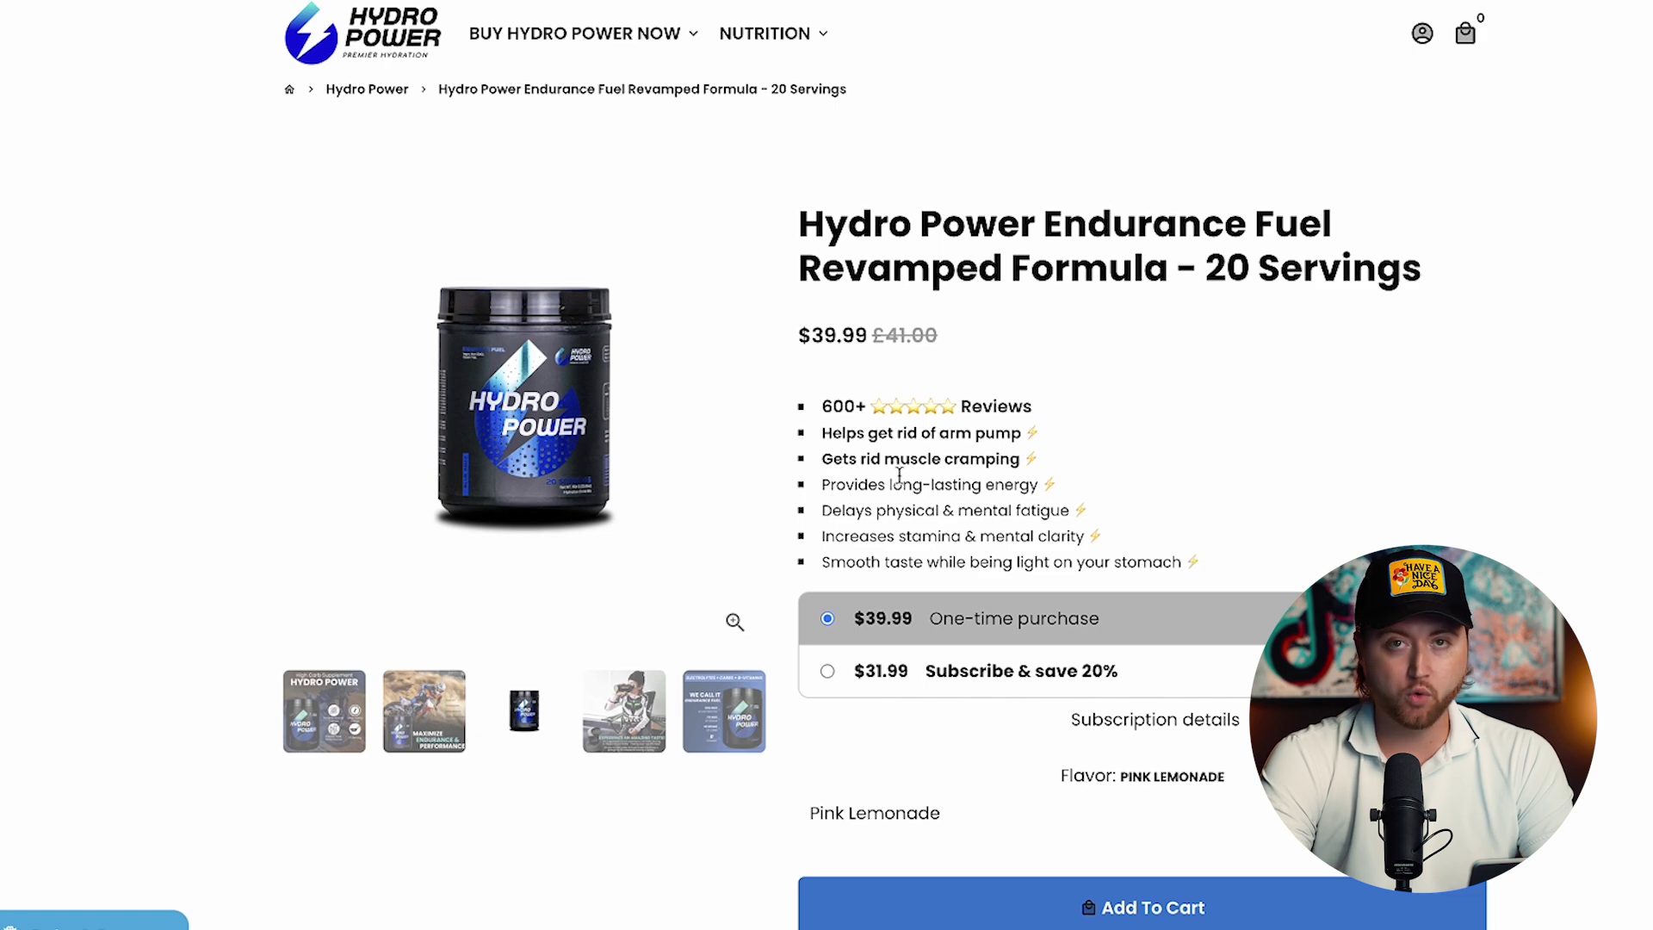
click(636, 737)
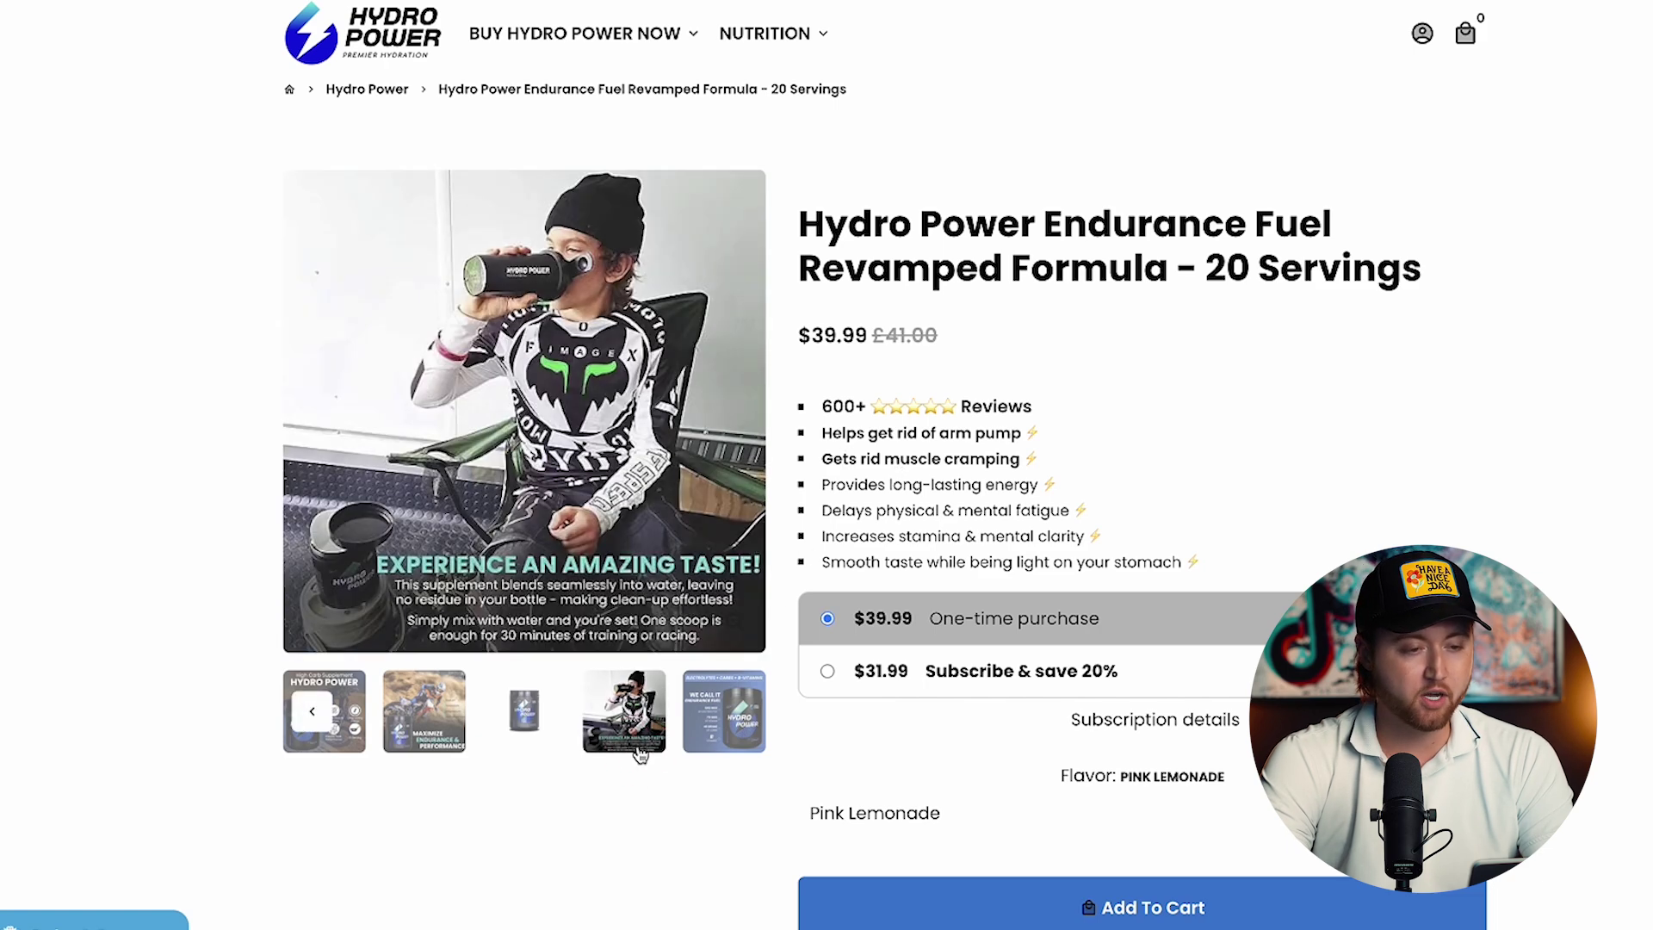
drag(496, 439, 602, 436)
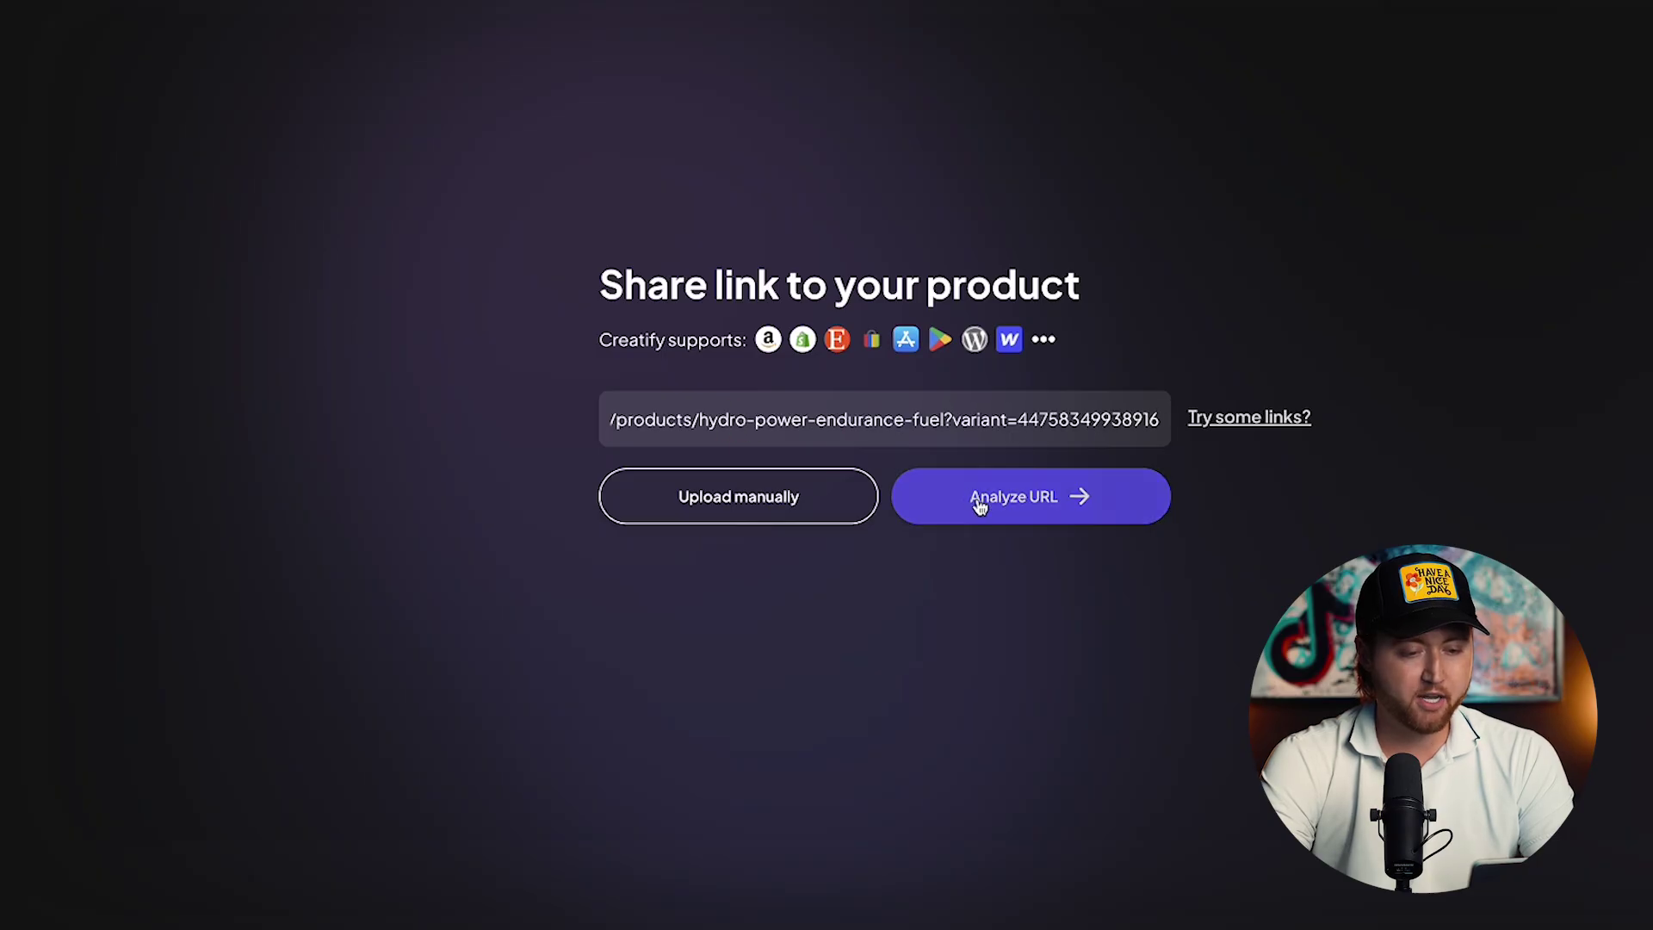
- Analyze the product URL, review the imported Hydro Power Endurance Fuel description, and continue
click(979, 504)
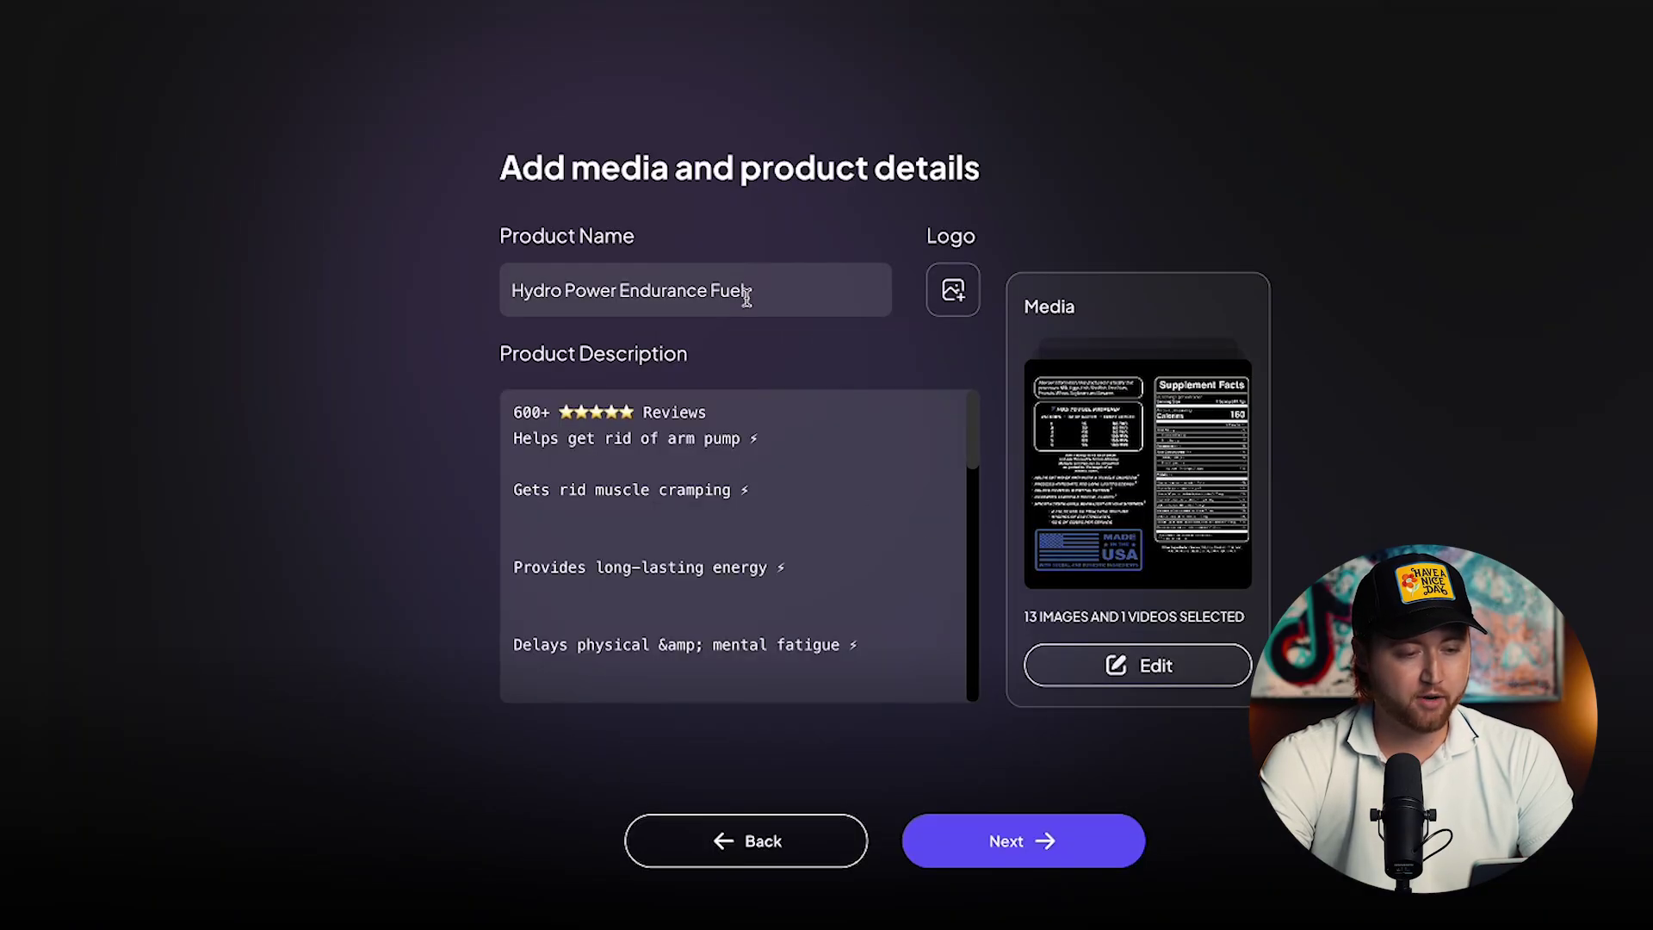
scroll(651, 570, down, 3)
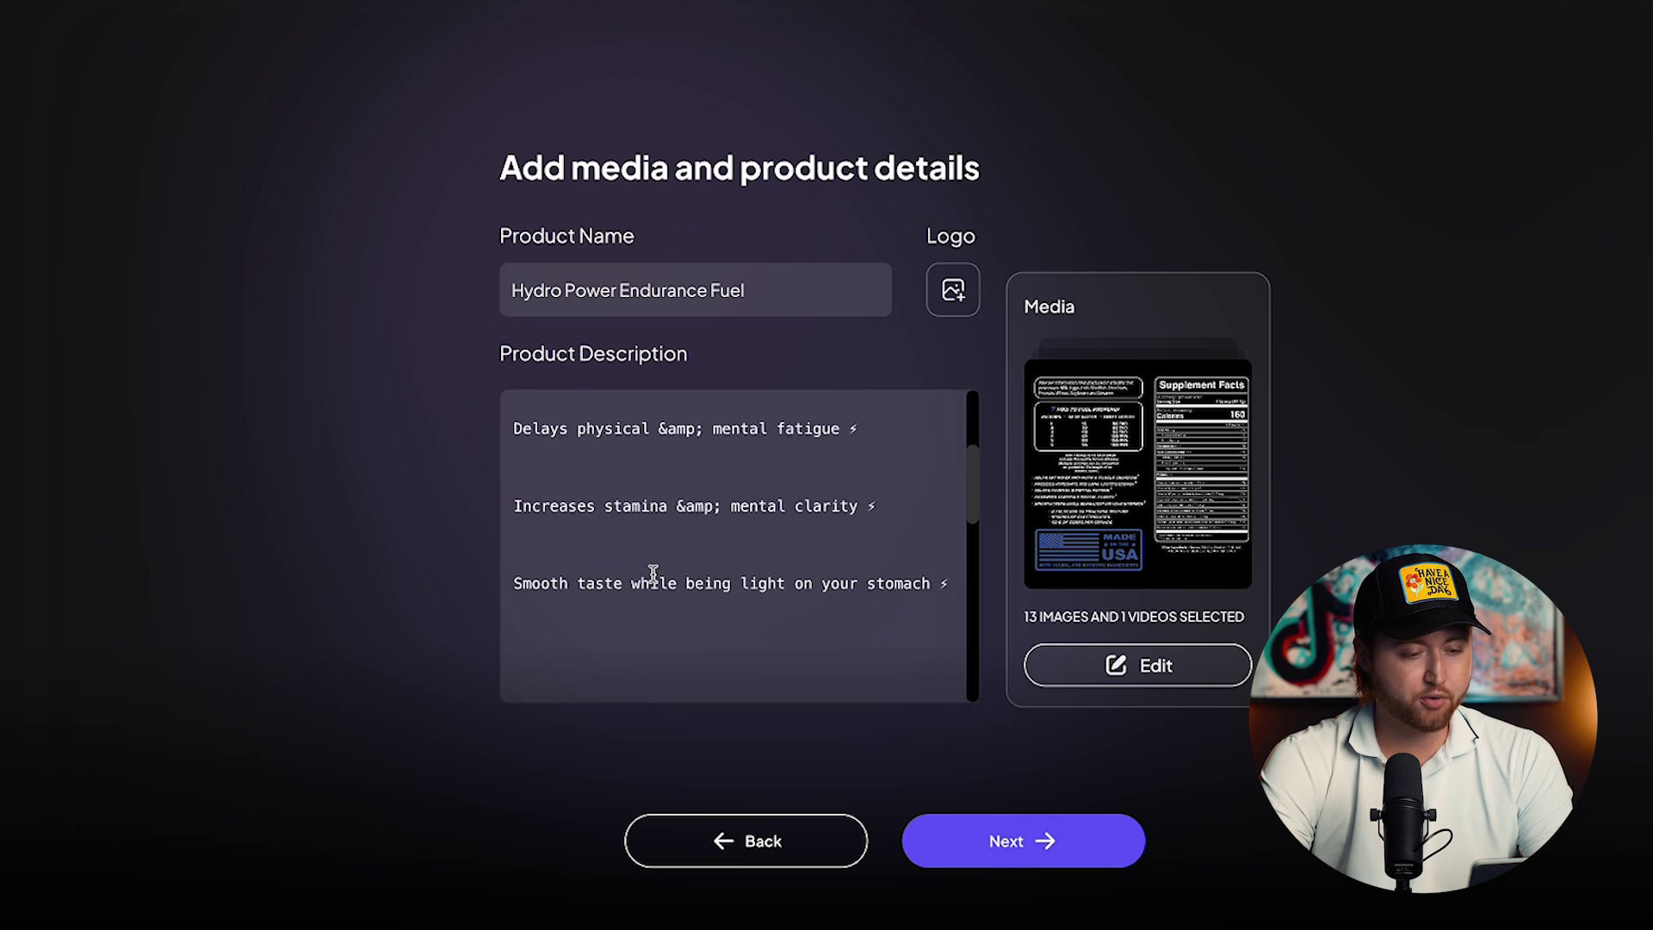
scroll(653, 573, down, 5)
scroll(652, 573, up, 10)
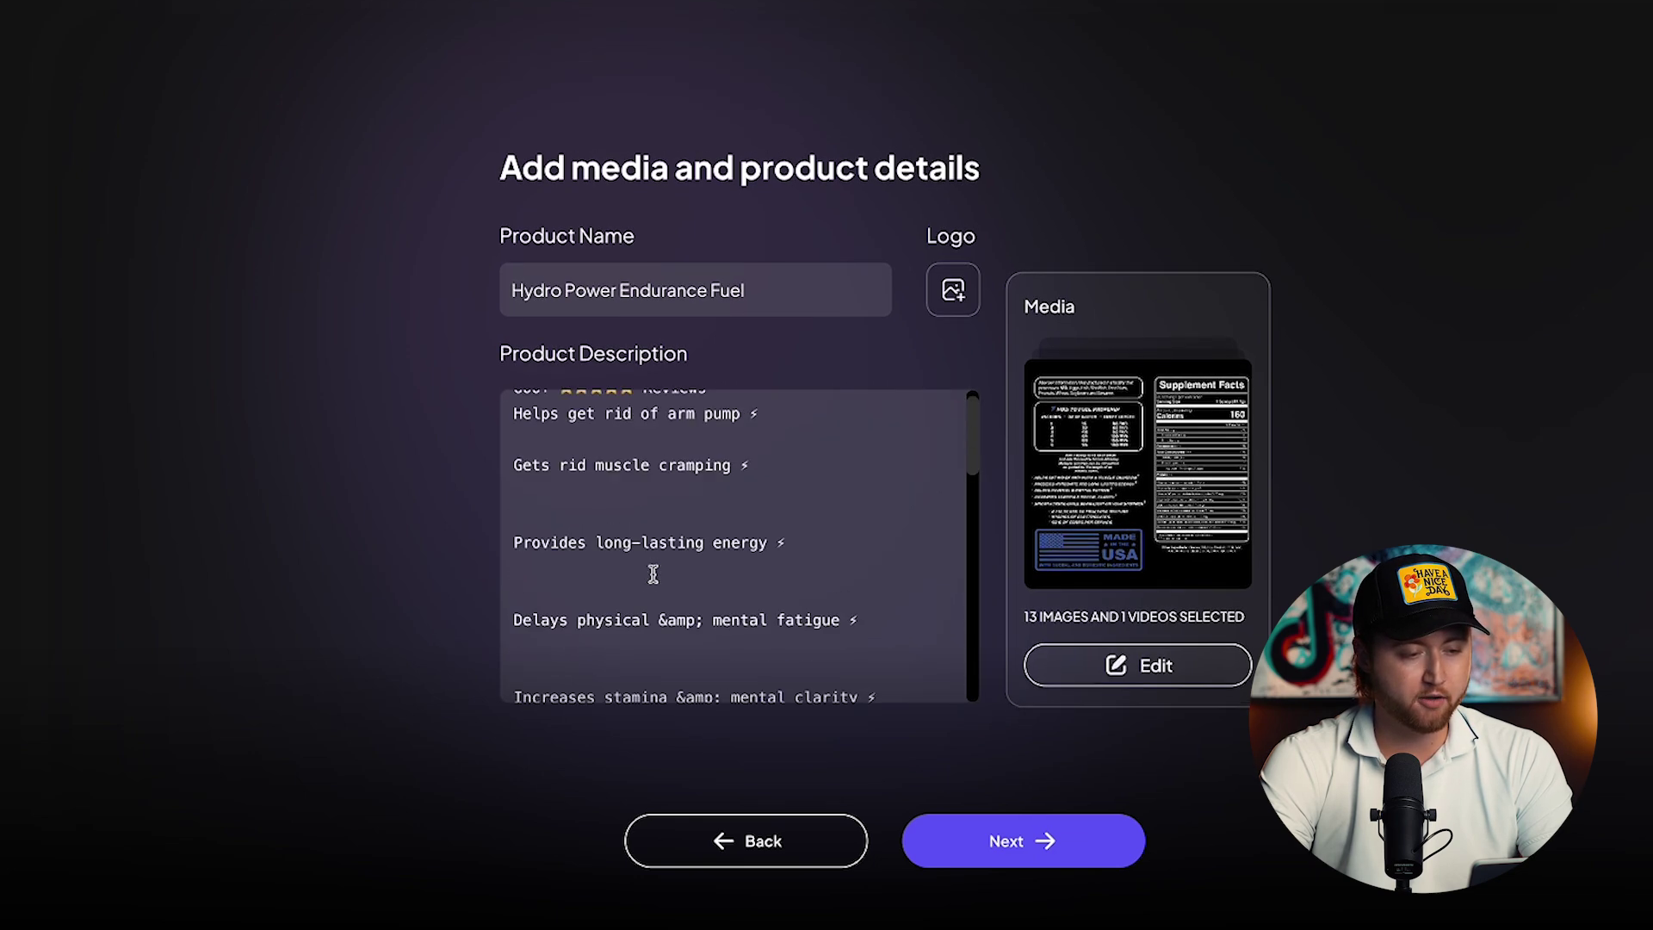
scroll(653, 573, up, 1)
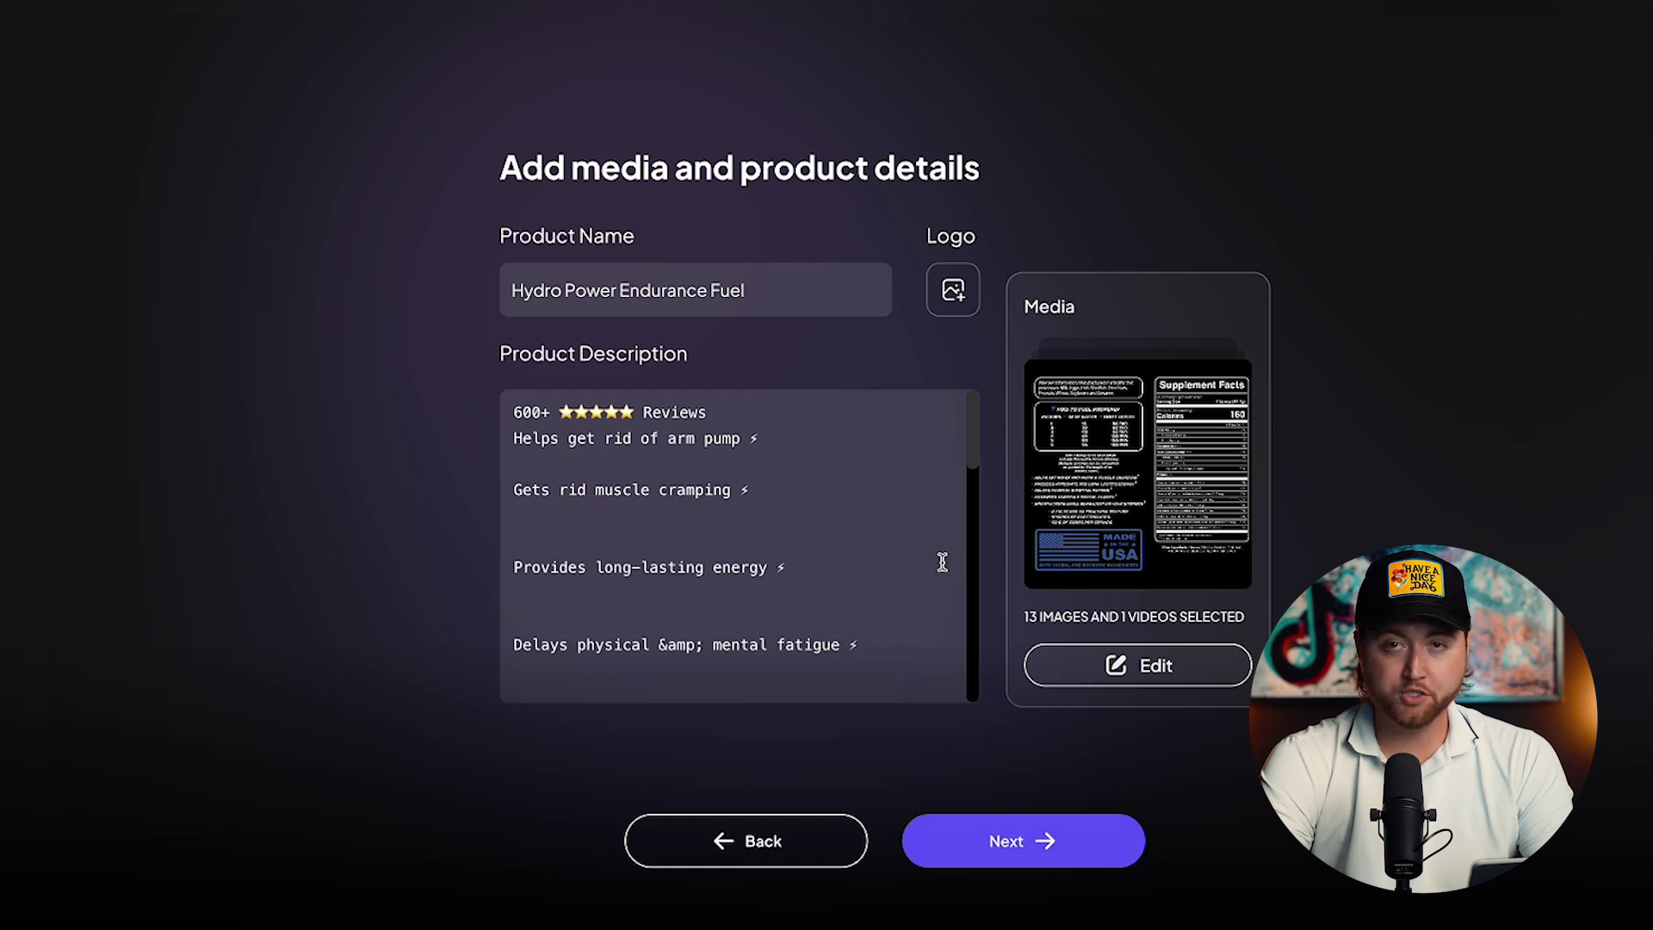
click(1046, 848)
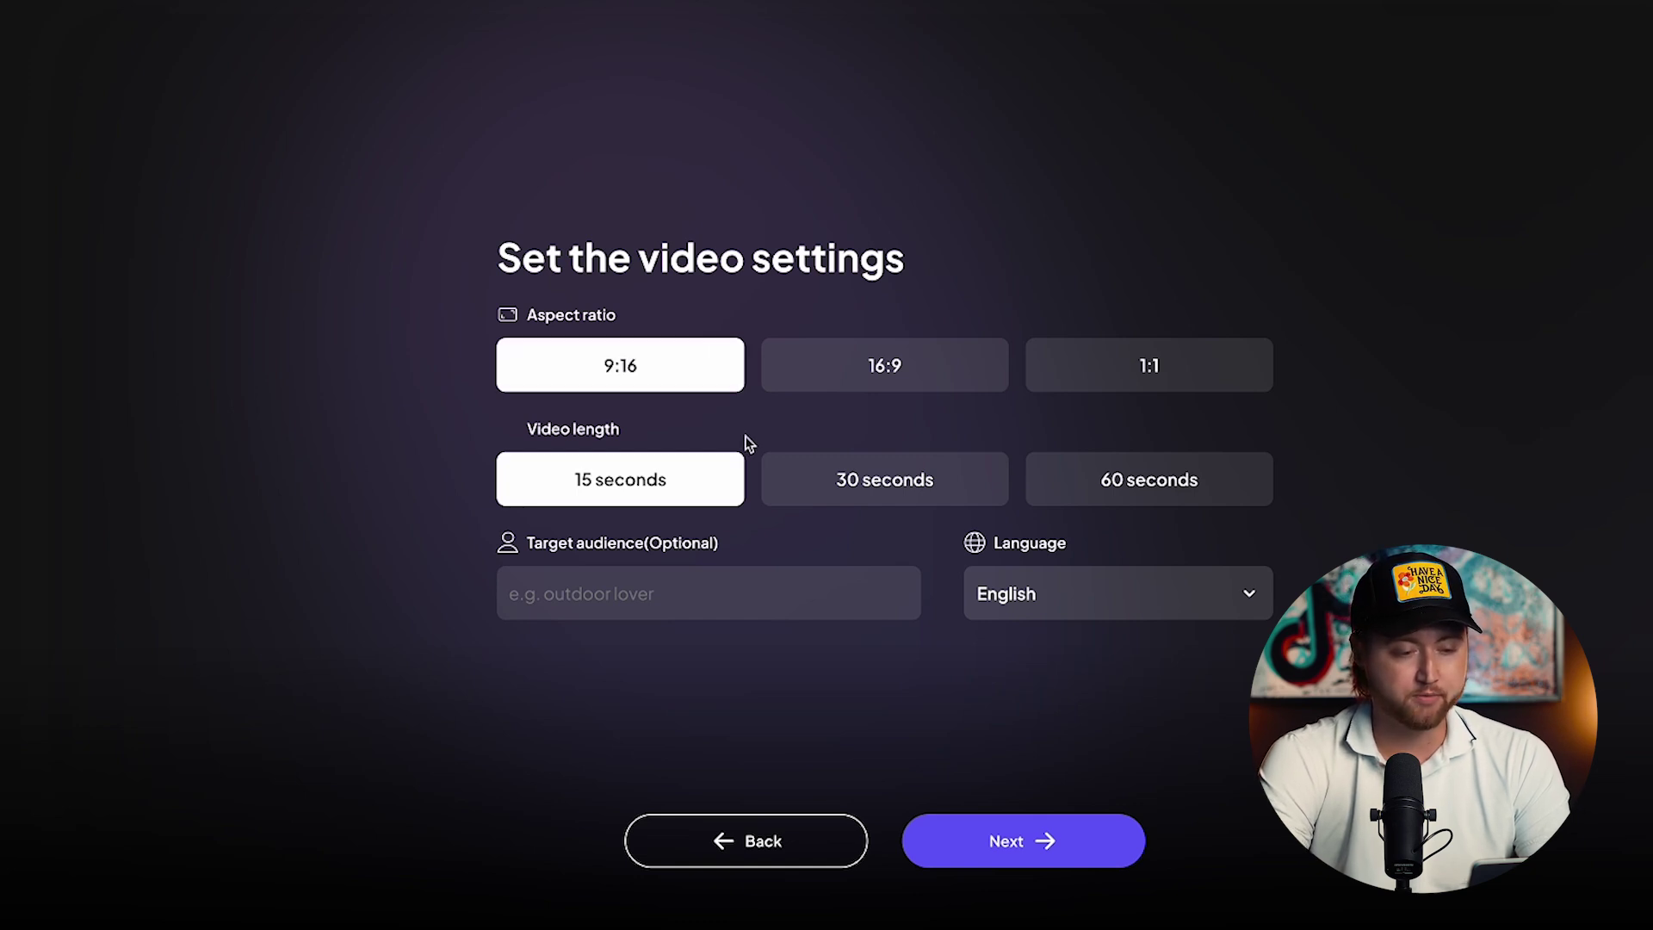
- Set the target audience to 'Motocross athletes' and leave the language as English
text(Motorcross athletes)
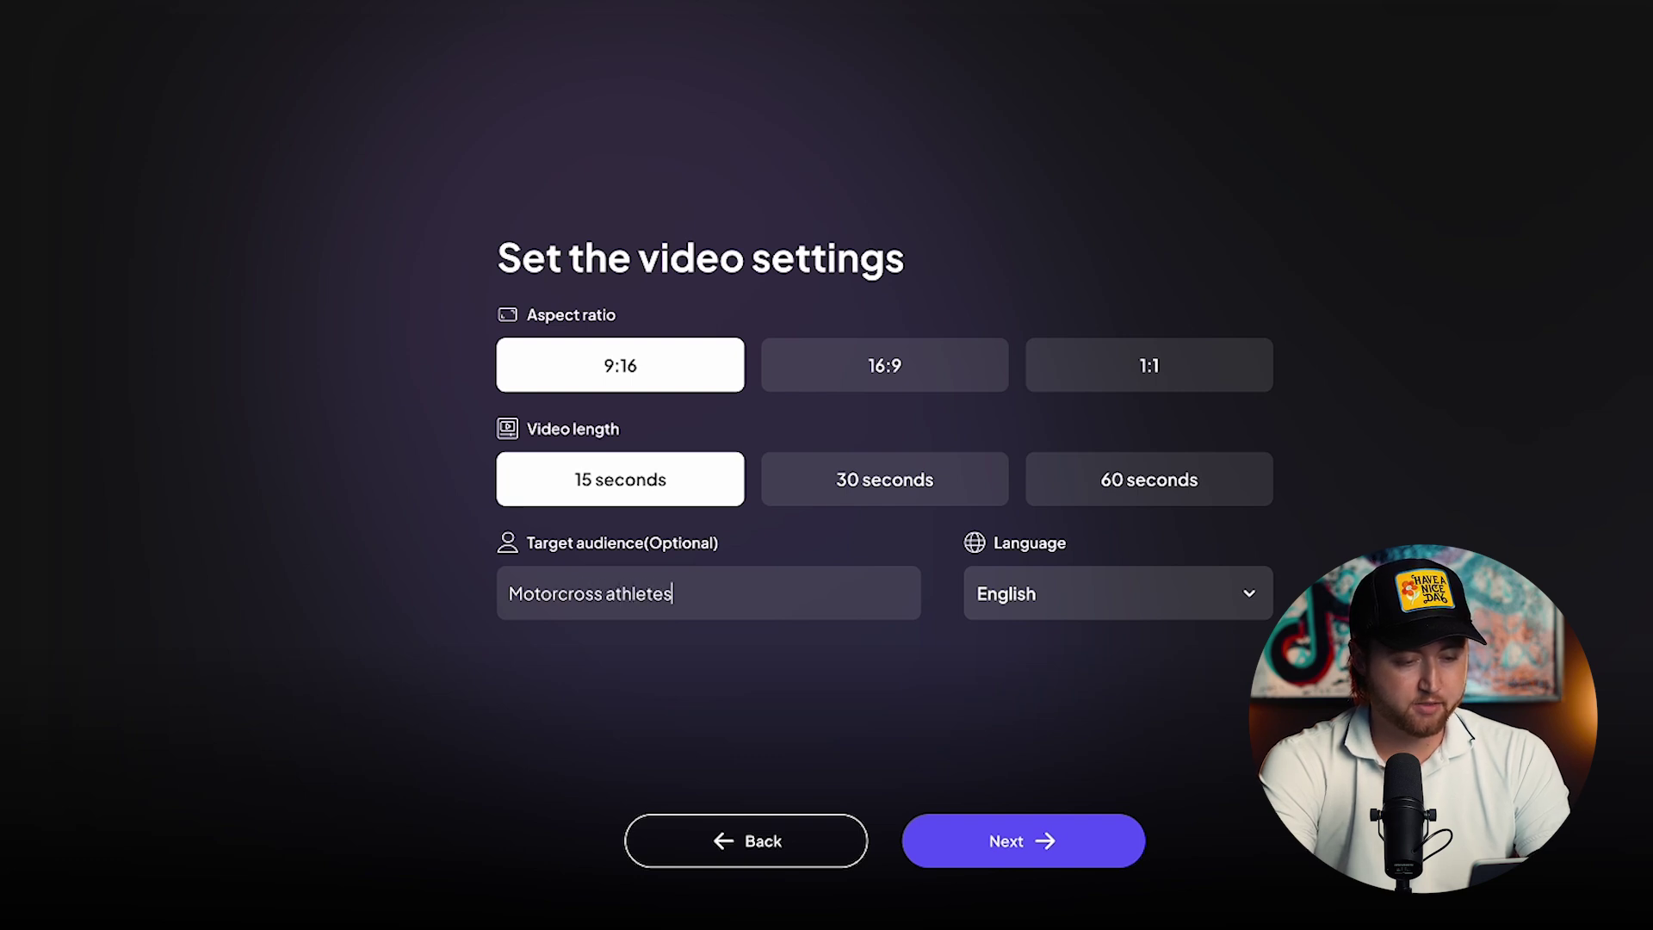
click(1035, 693)
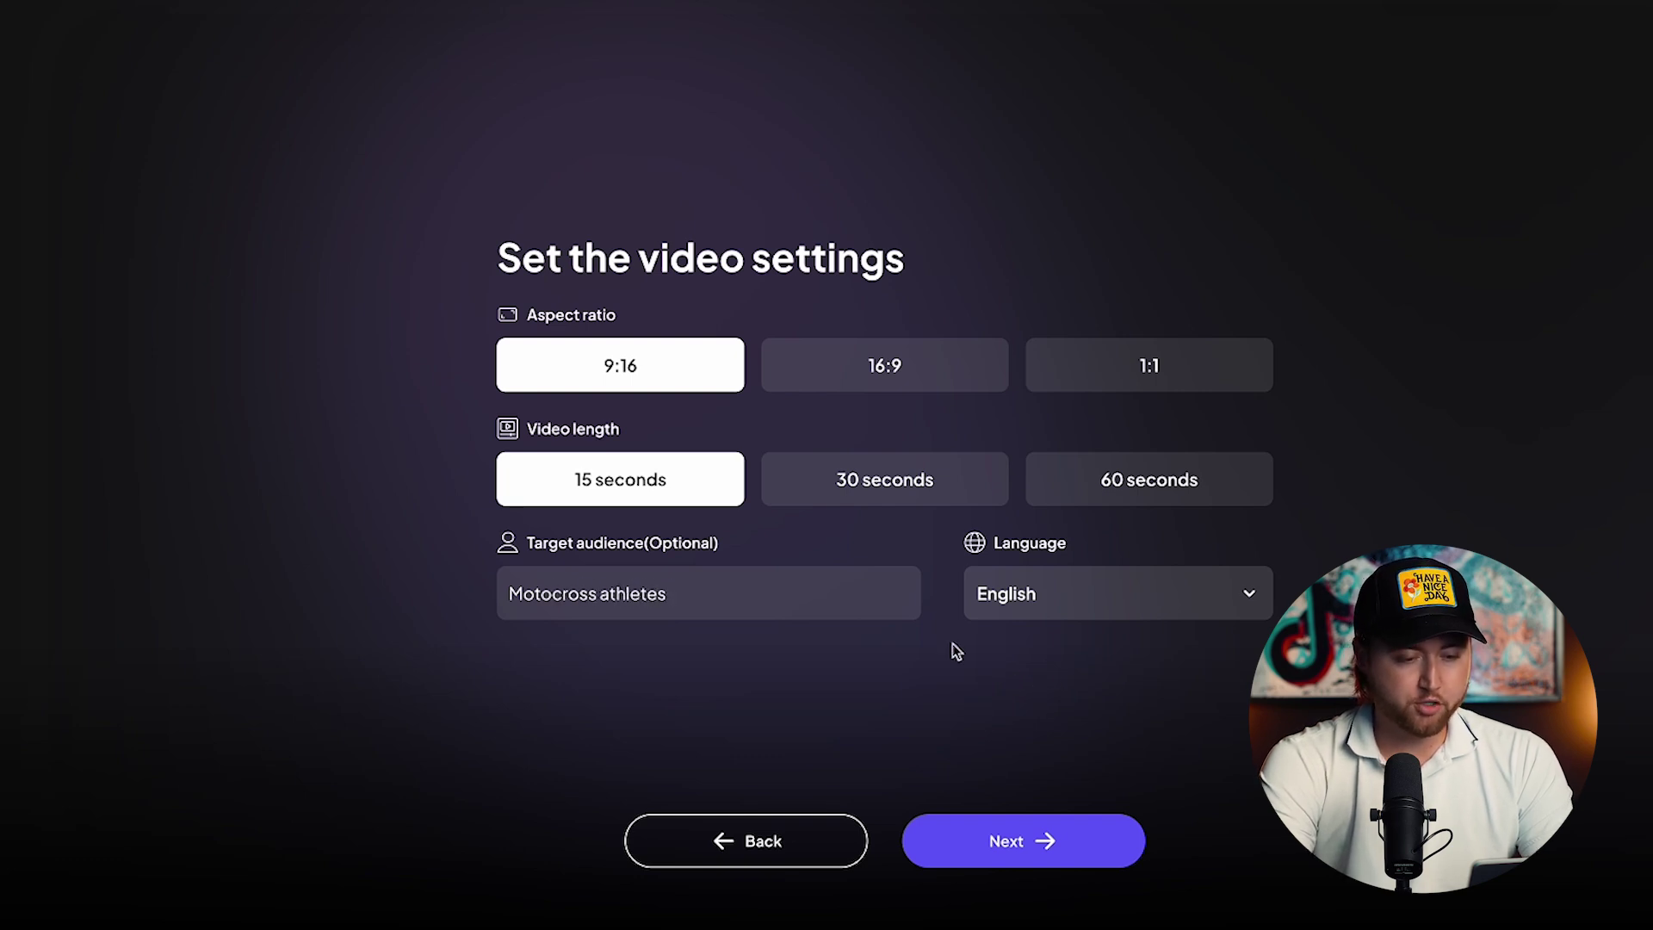
click(1124, 602)
scroll(1125, 689, down, 3)
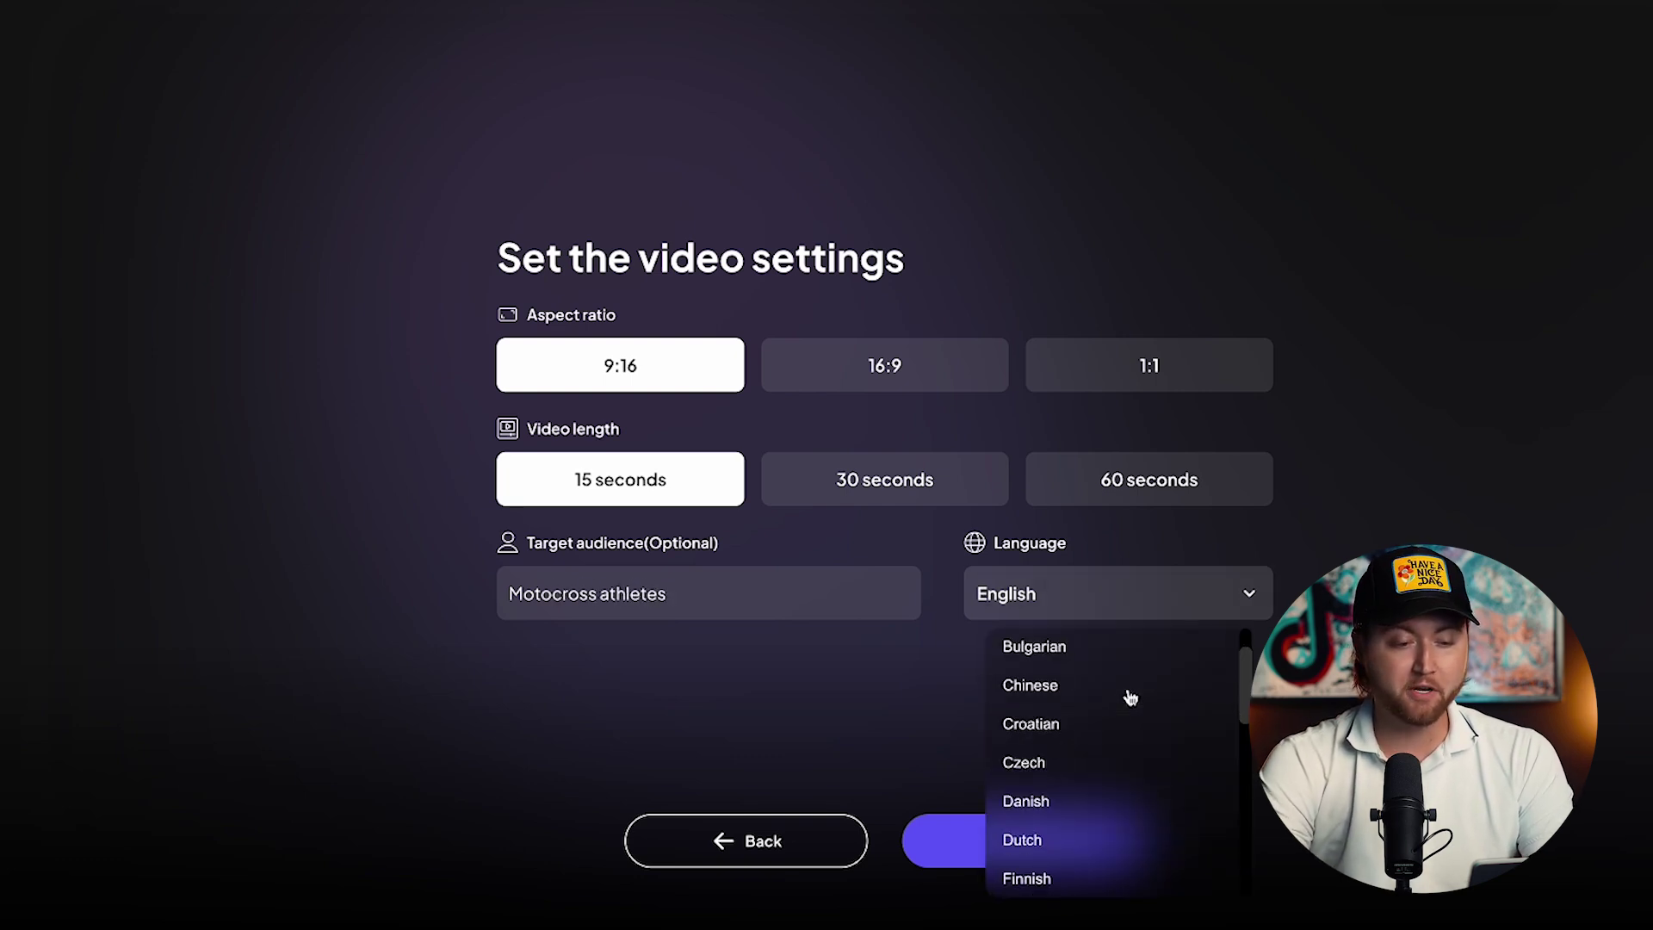
scroll(1126, 779, up, 1)
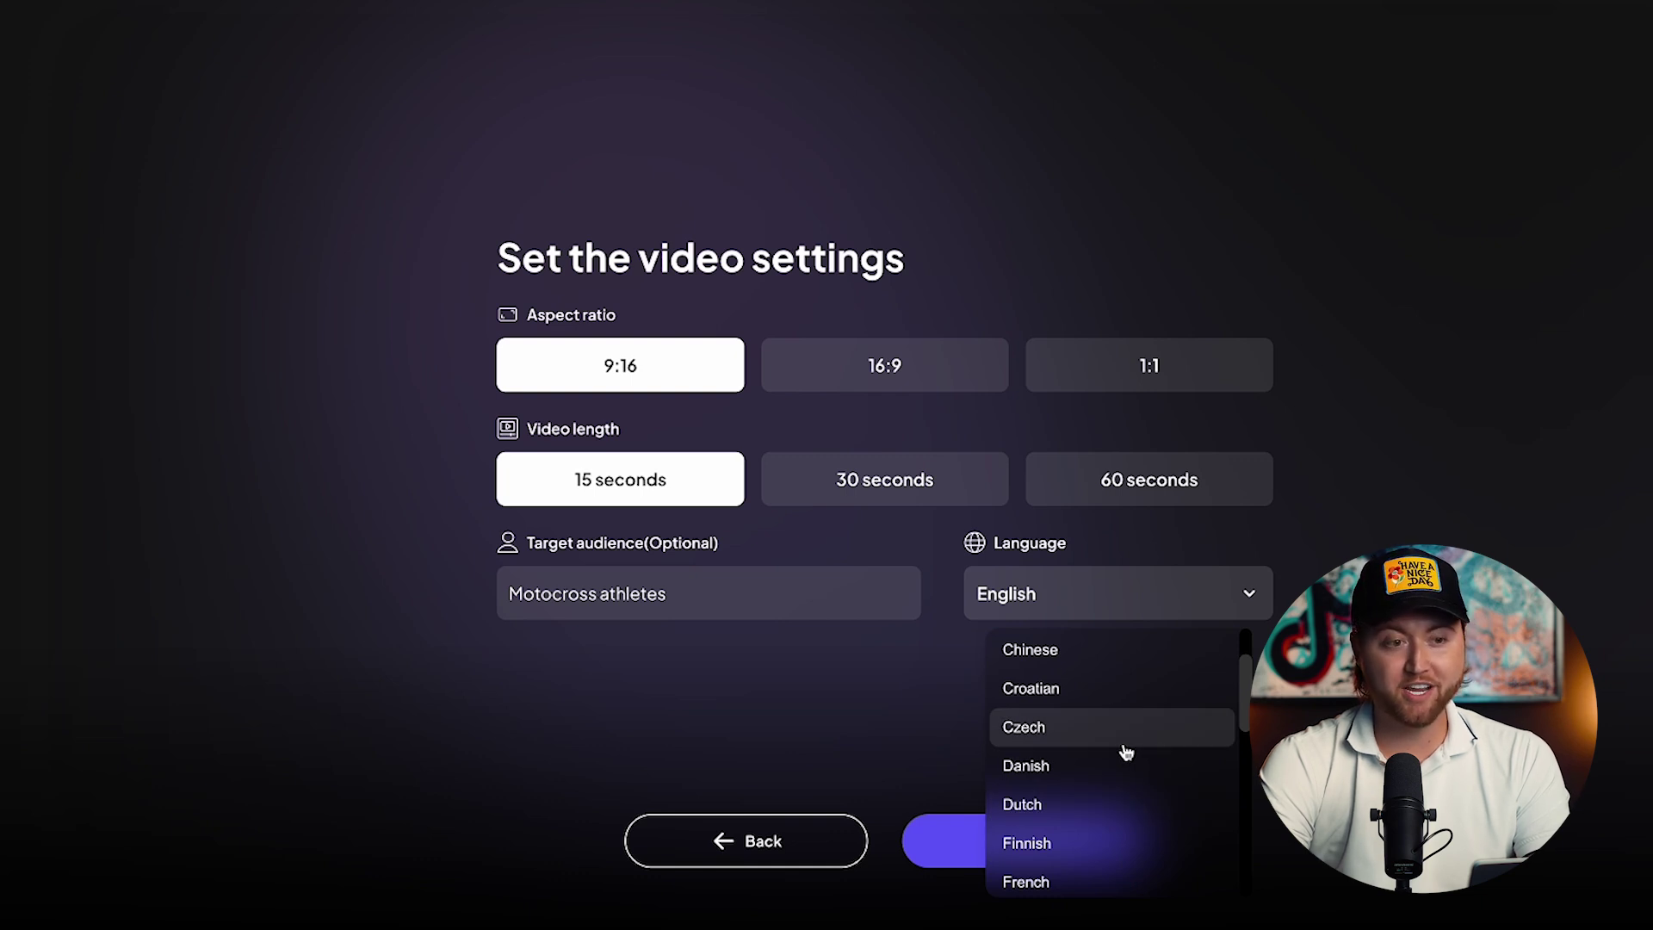
scroll(1127, 753, down, 3)
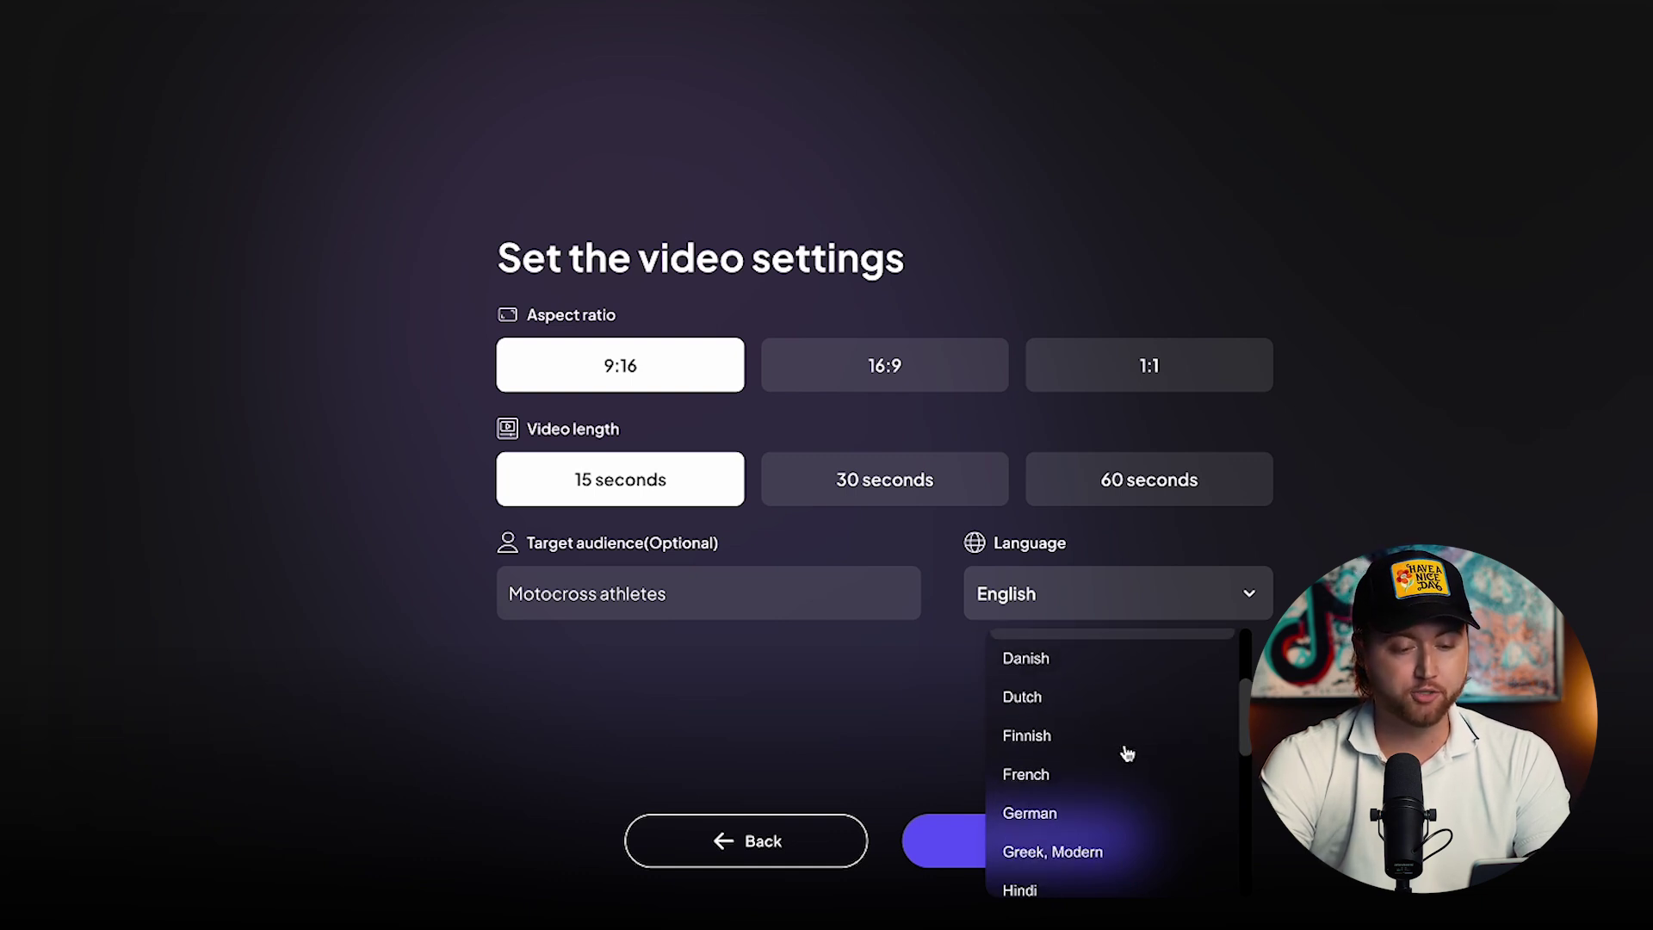
scroll(1127, 753, down, 1)
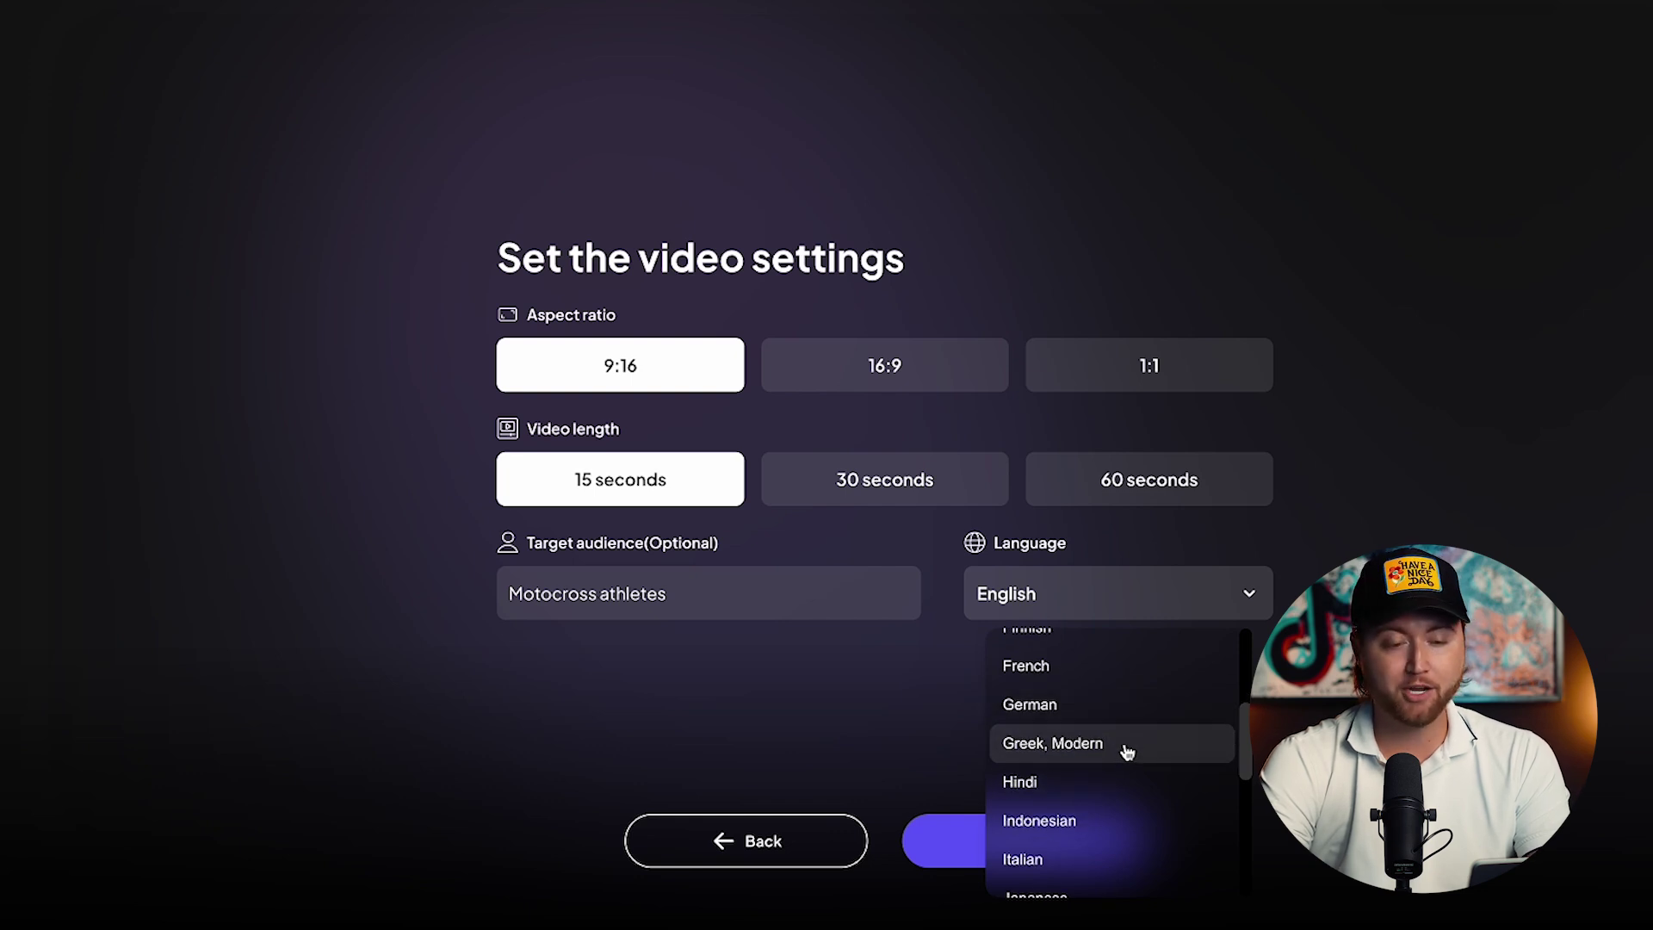
click(886, 710)
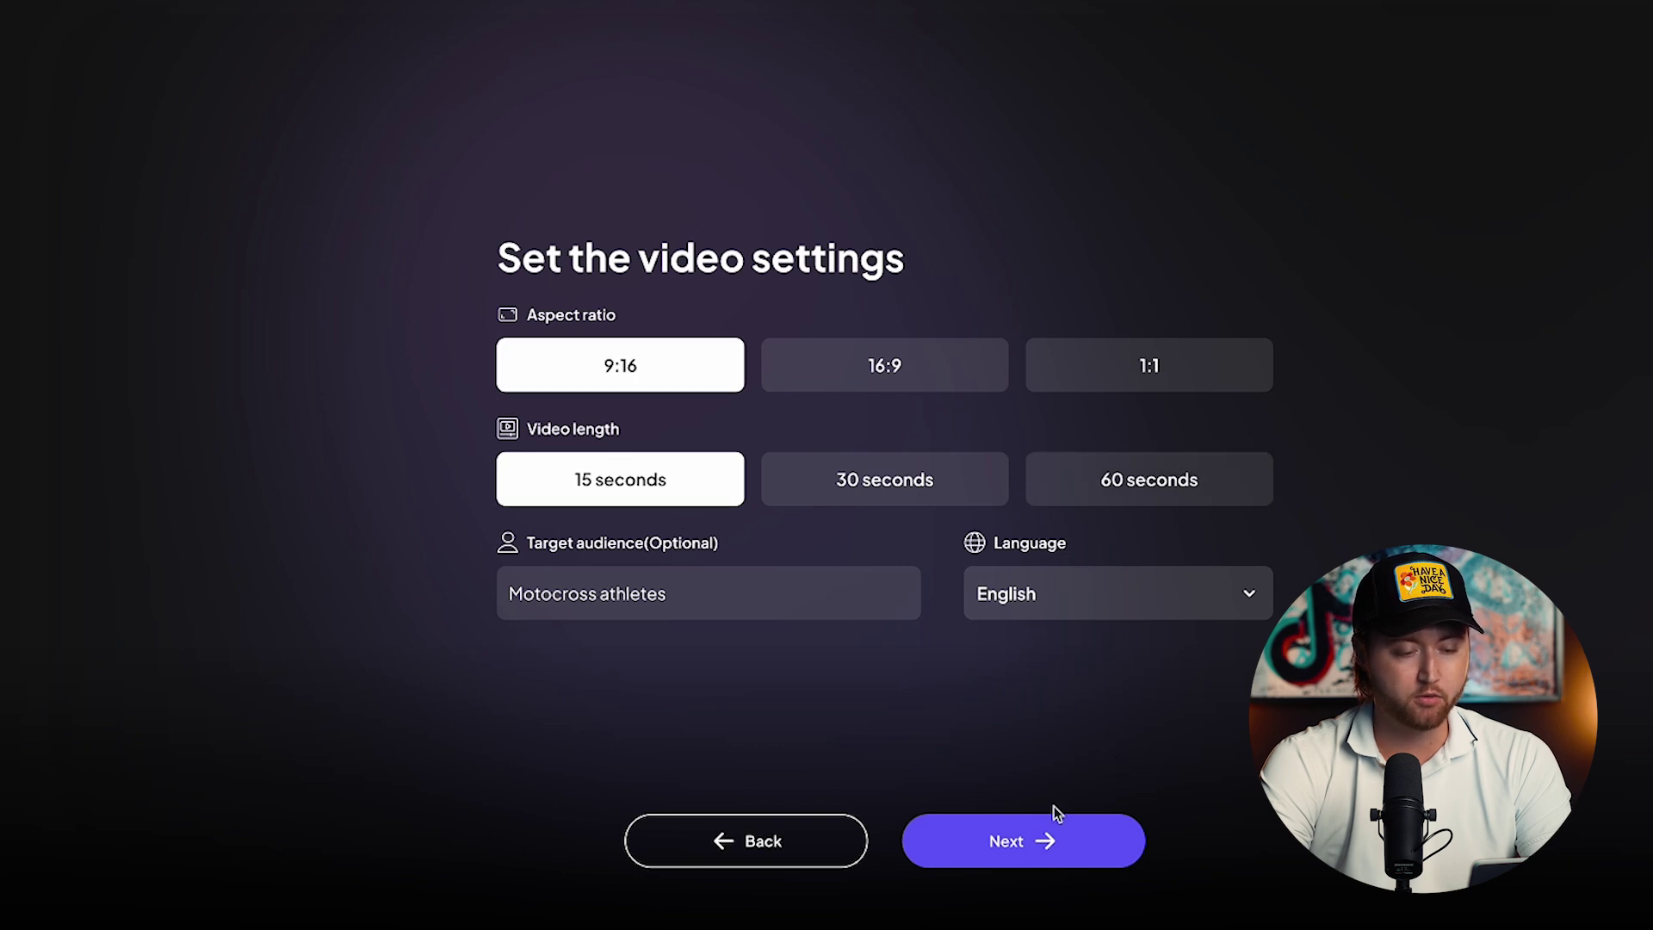
- Generate the AI scripts, browse the cards, and pick the Don't Worry script
click(1040, 848)
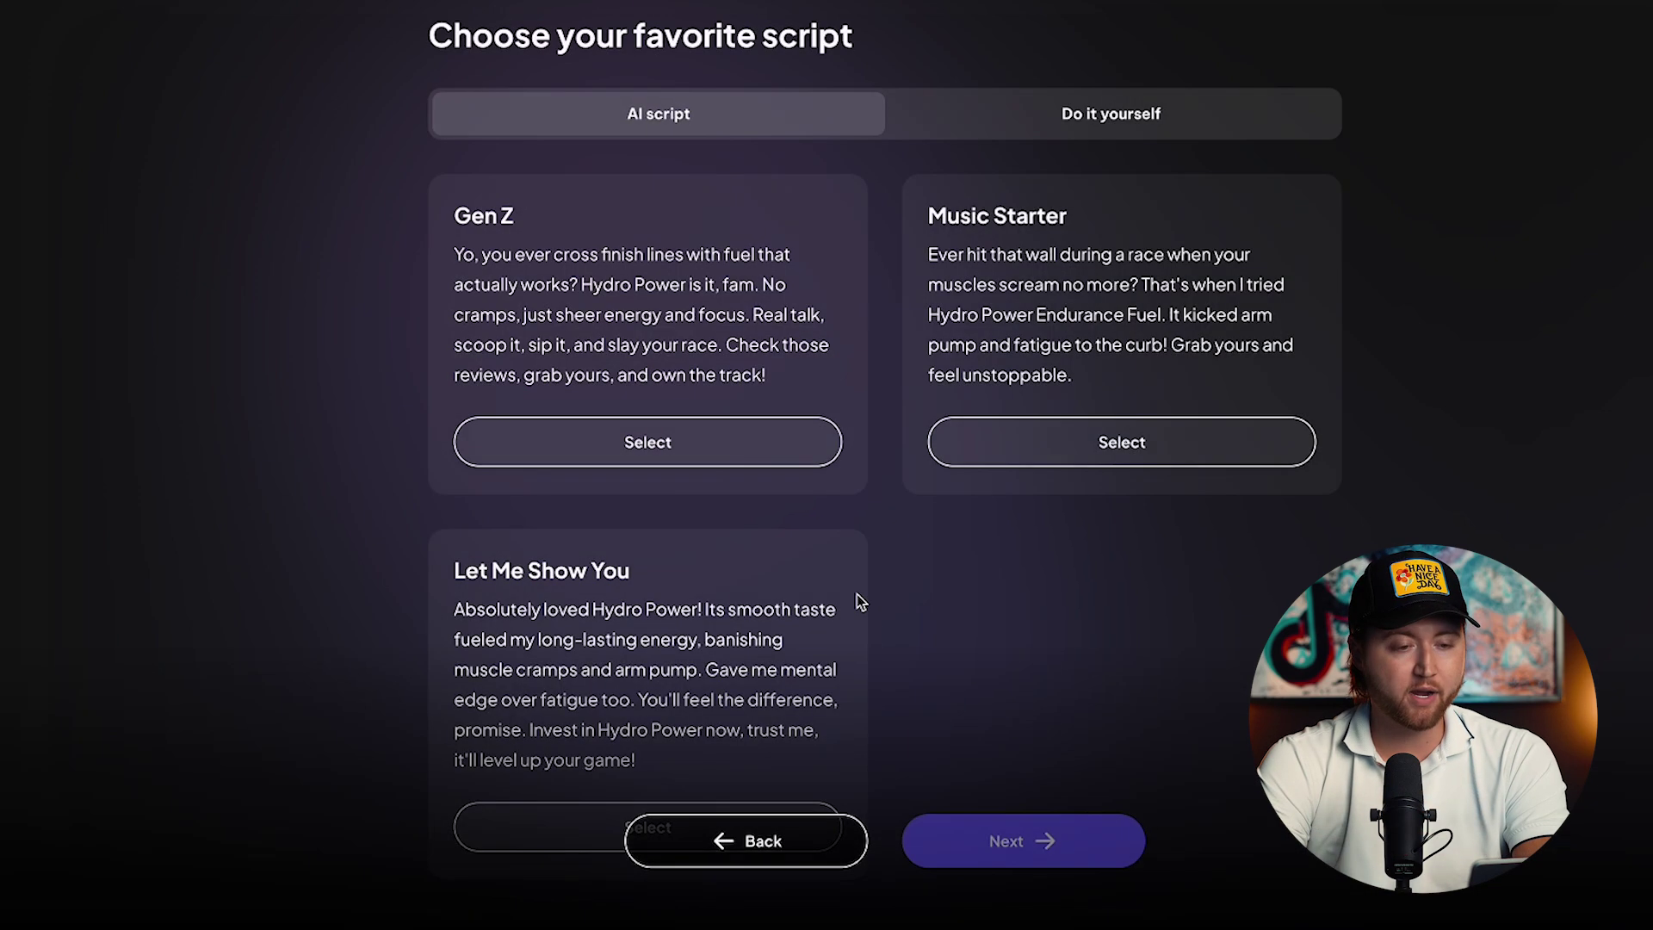
scroll(856, 601, down, 10)
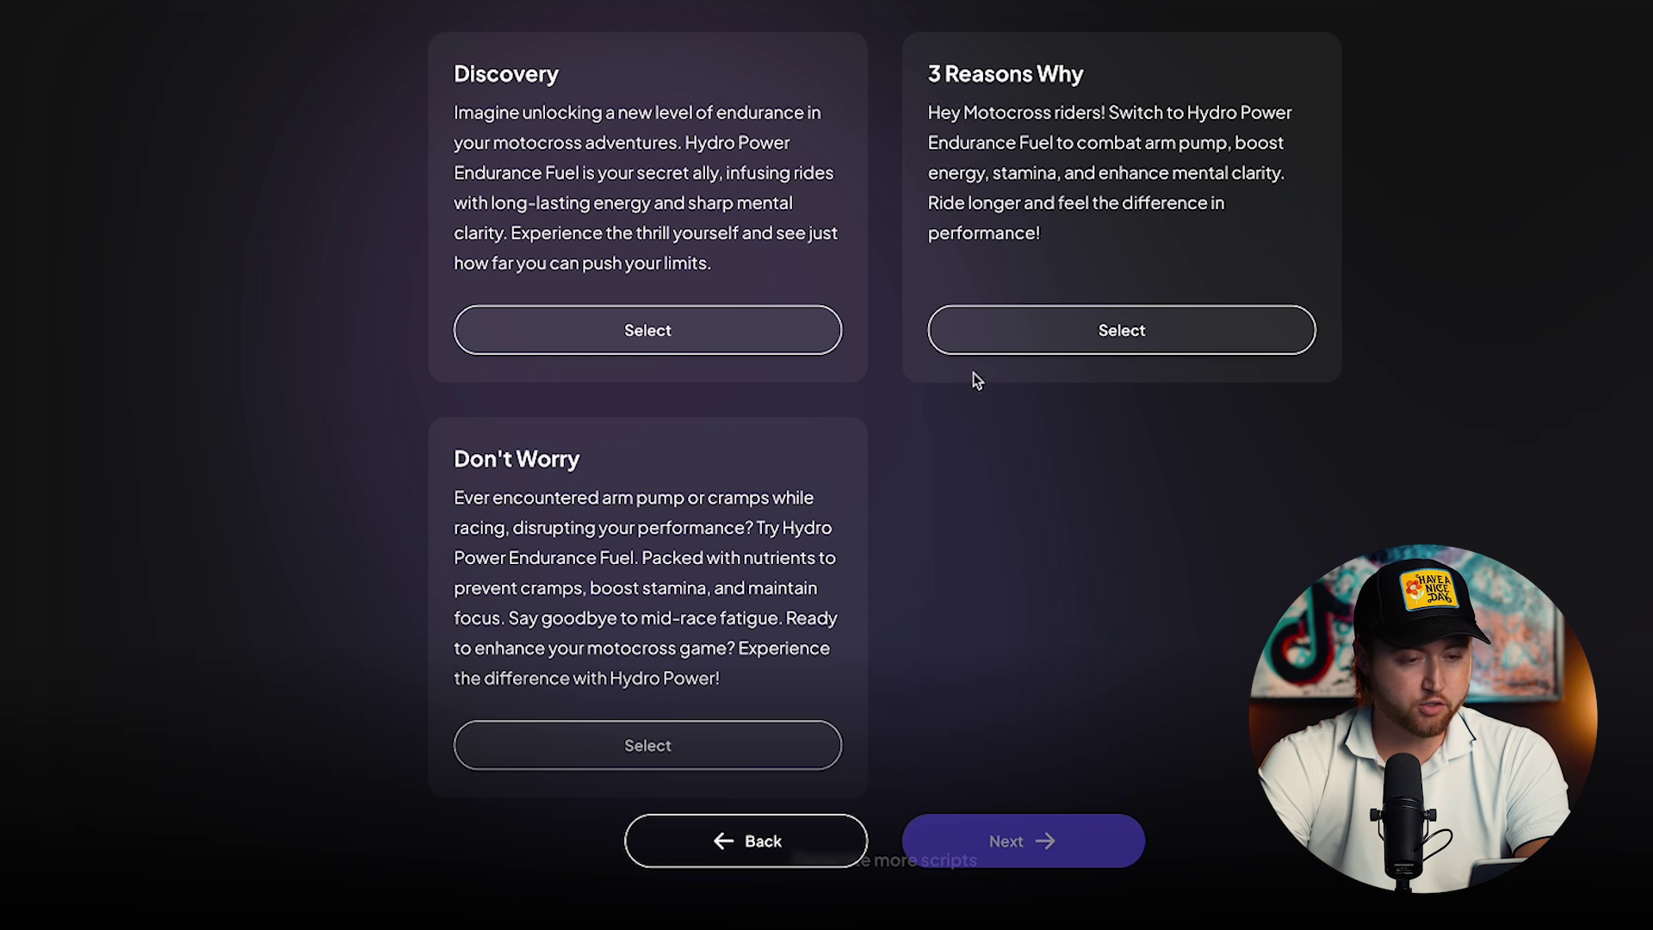
click(708, 746)
- Proceed with the Don't Worry script to generate the avatar video
click(1021, 840)
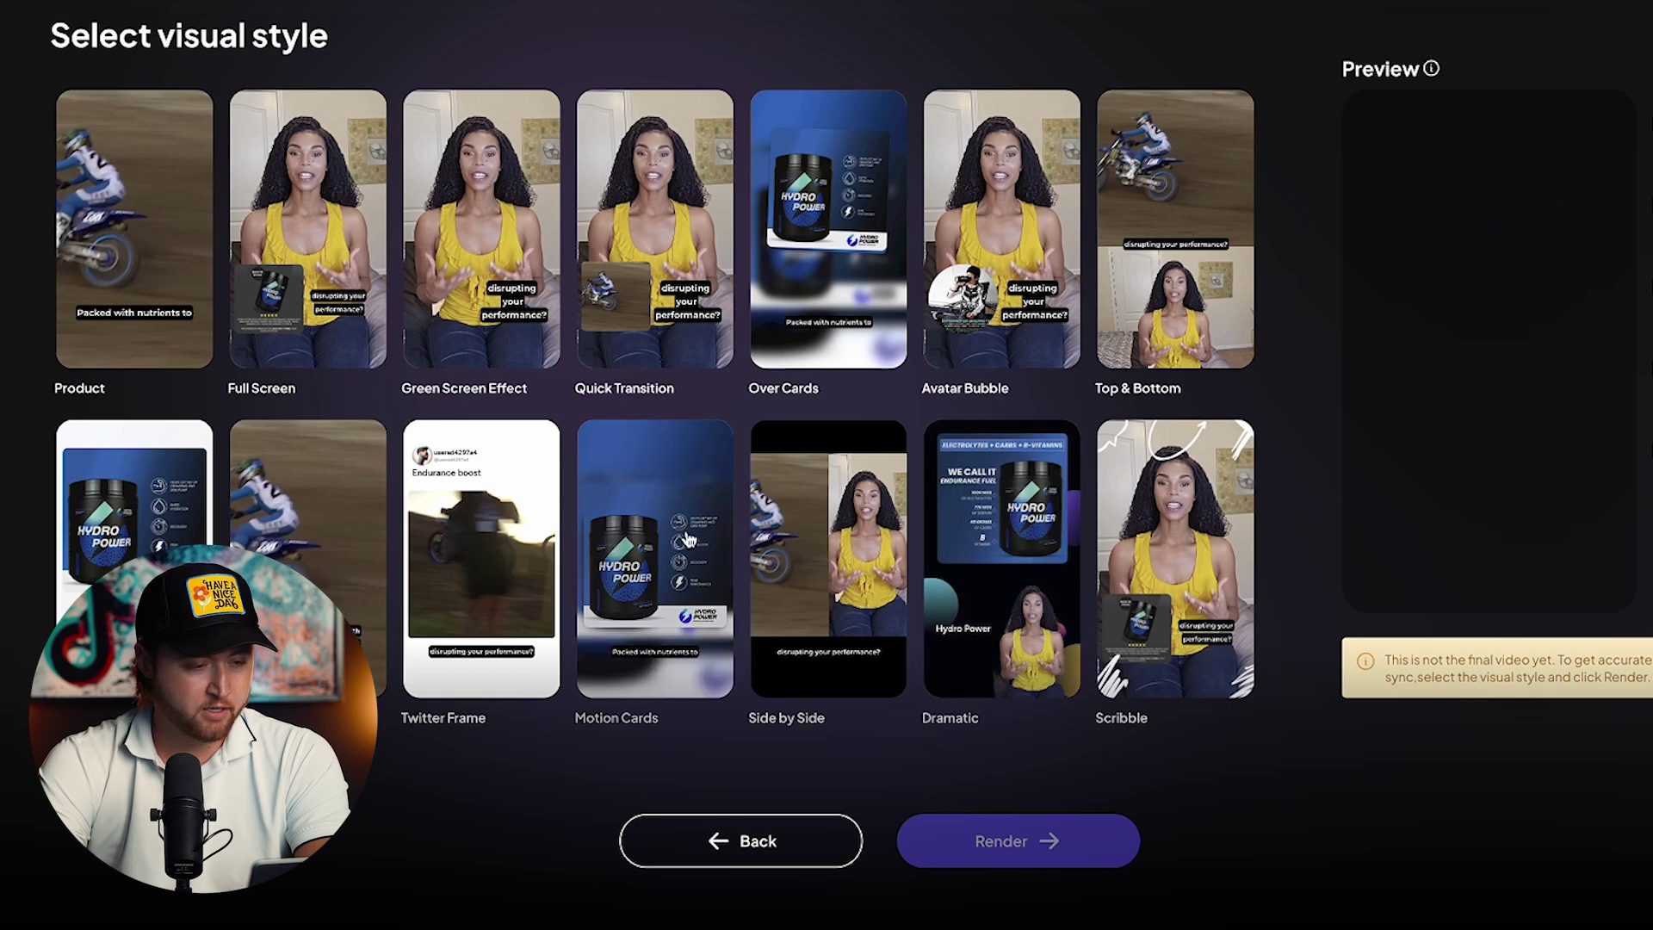
- Try the Product style, then apply Top & Bottom and preview it briefly
click(162, 350)
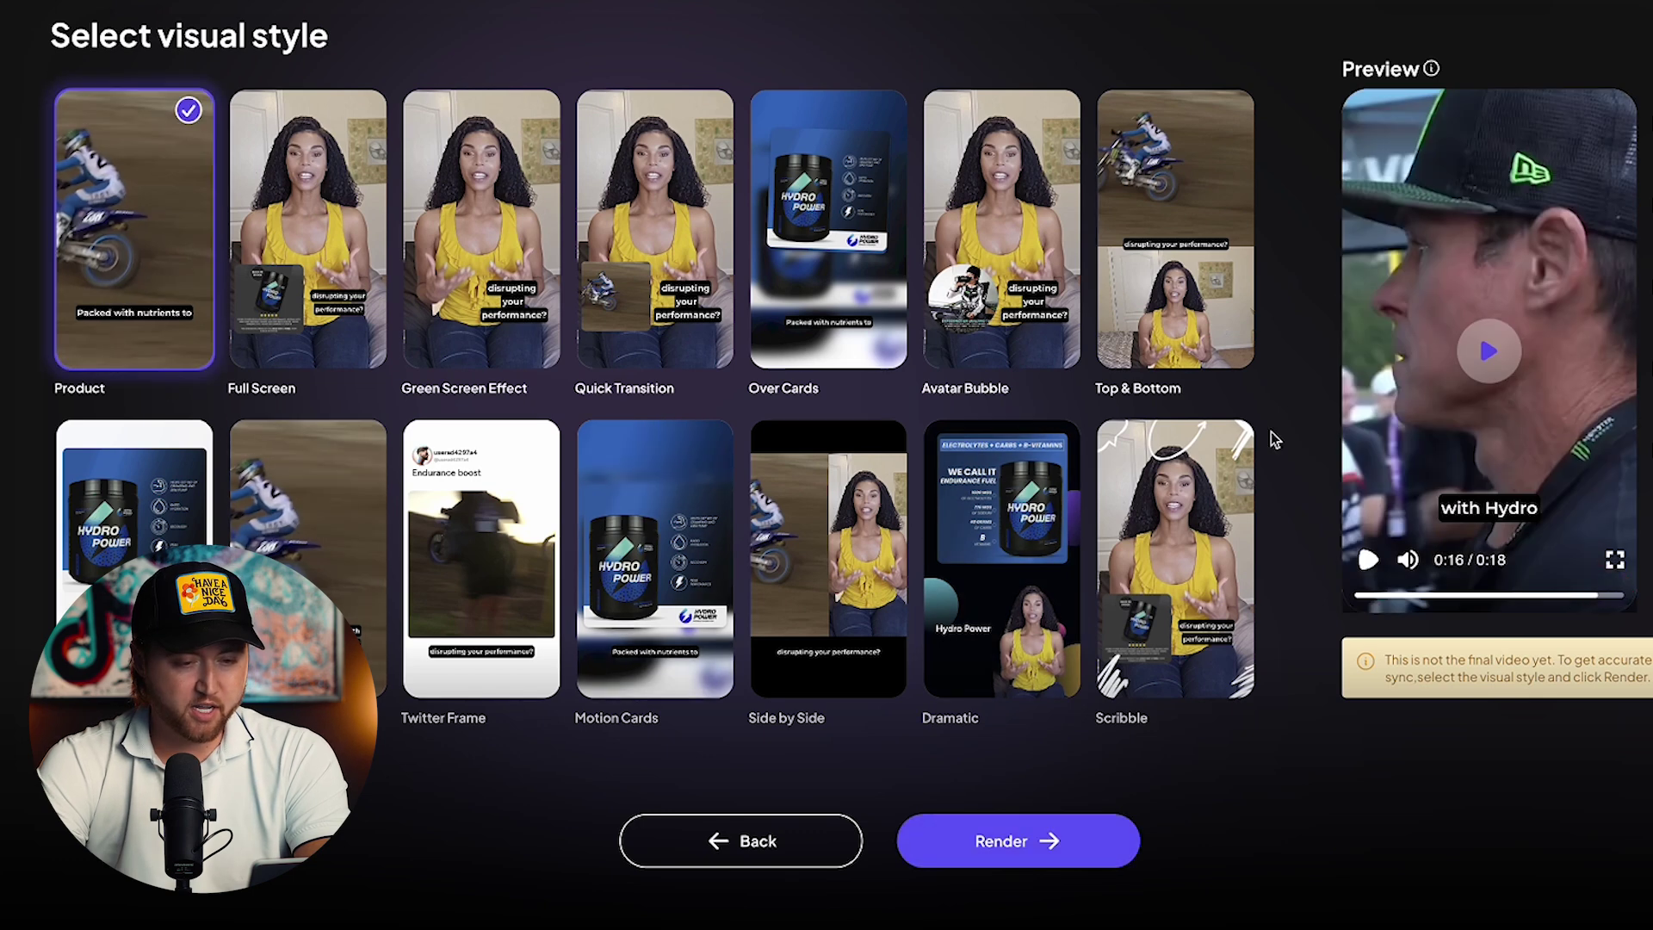
click(1136, 310)
click(1475, 331)
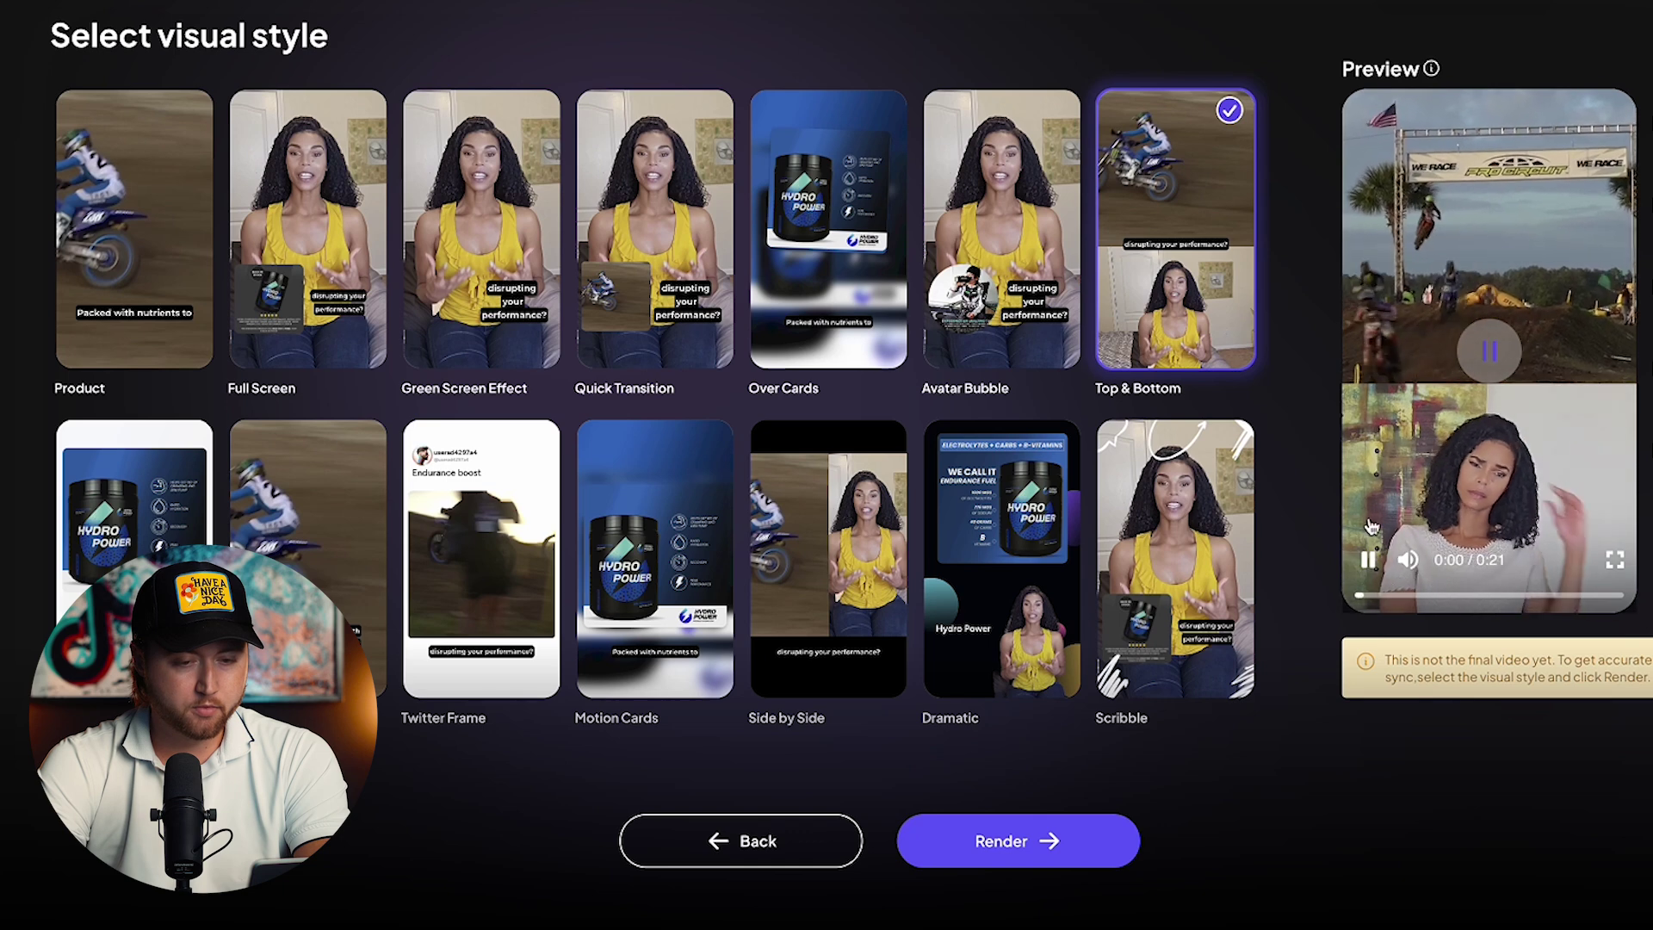
click(1436, 447)
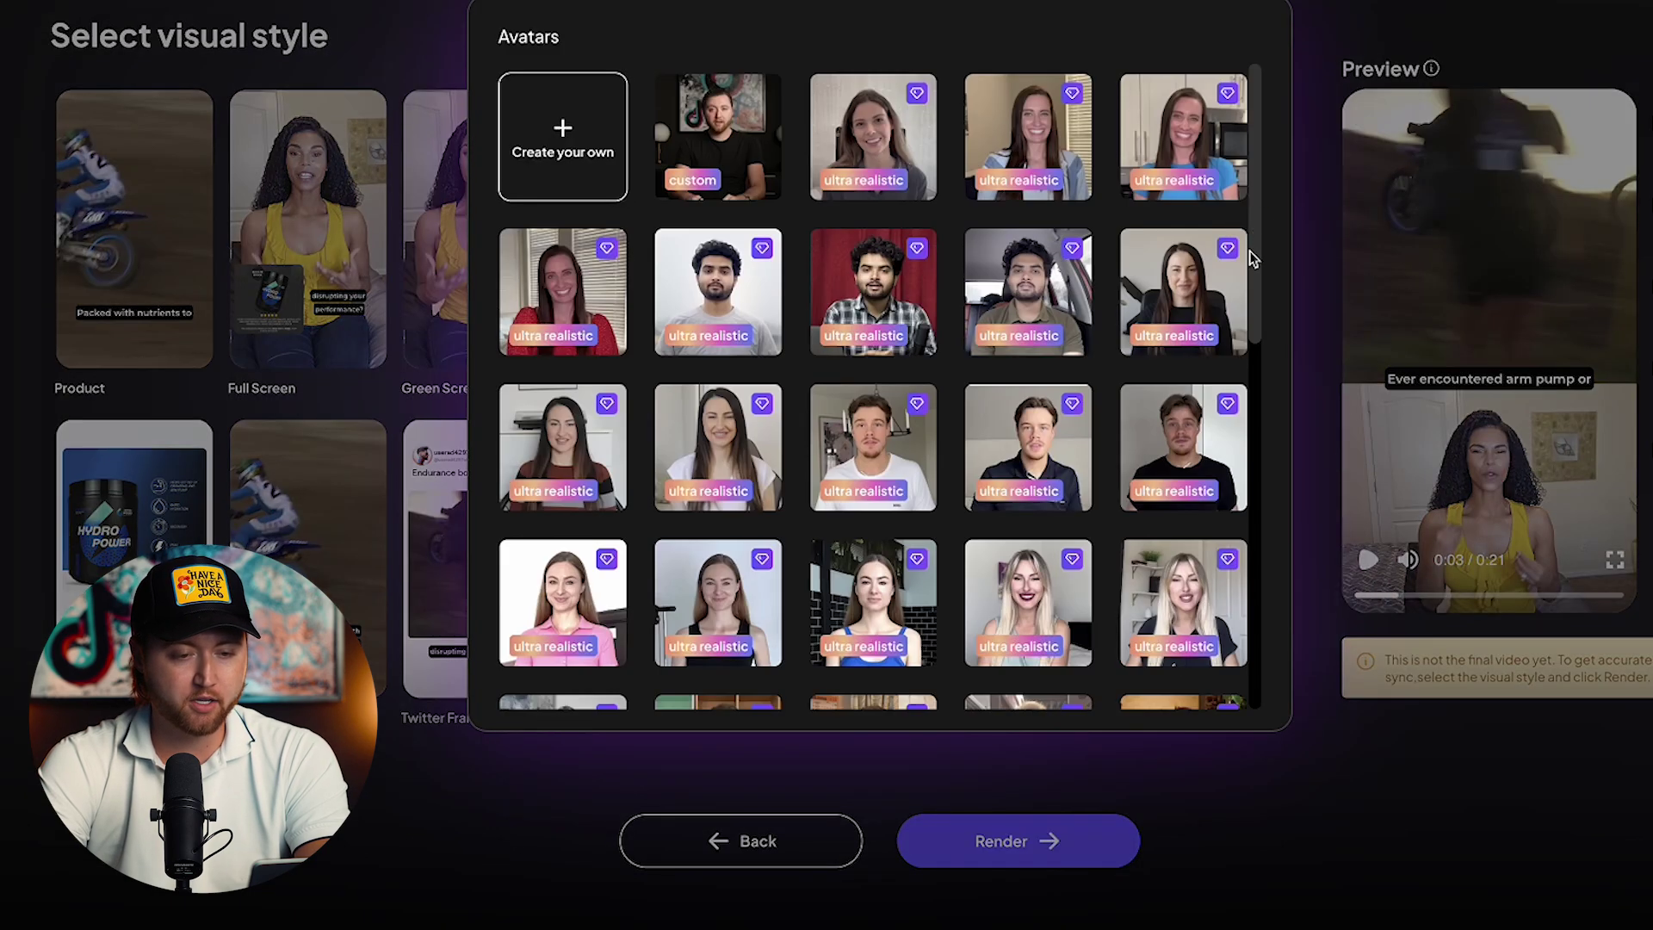
- Pick the ultra-realistic male avatar from the avatar library as the presenter
scroll(1252, 259, down, 5)
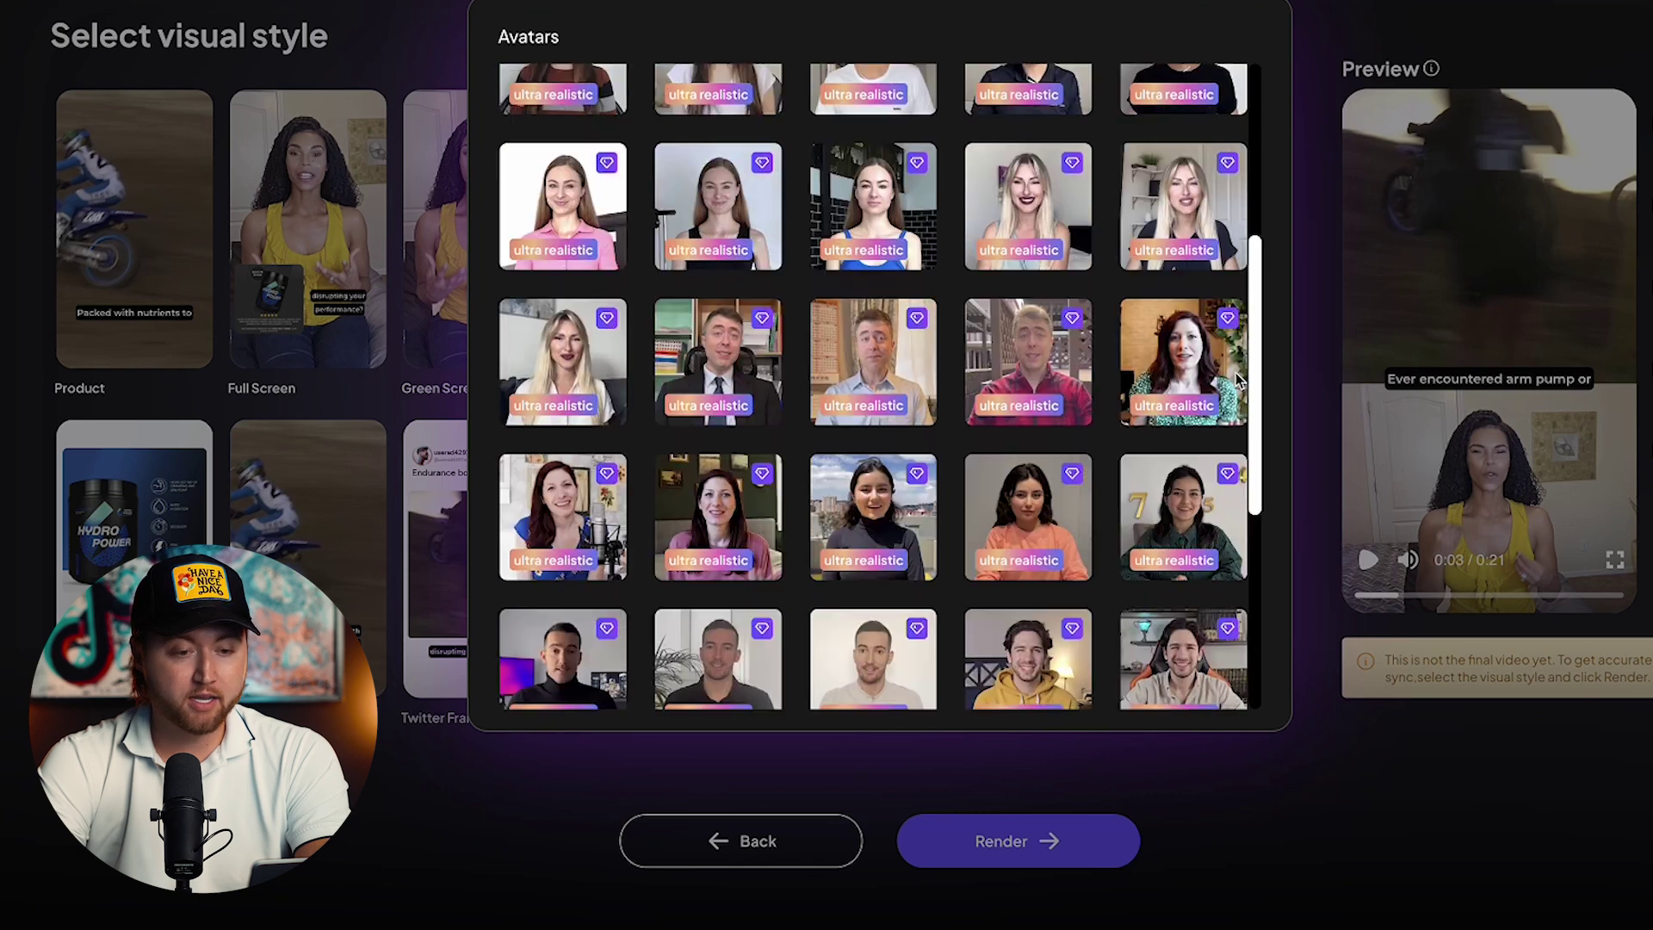
scroll(1238, 378, down, 3)
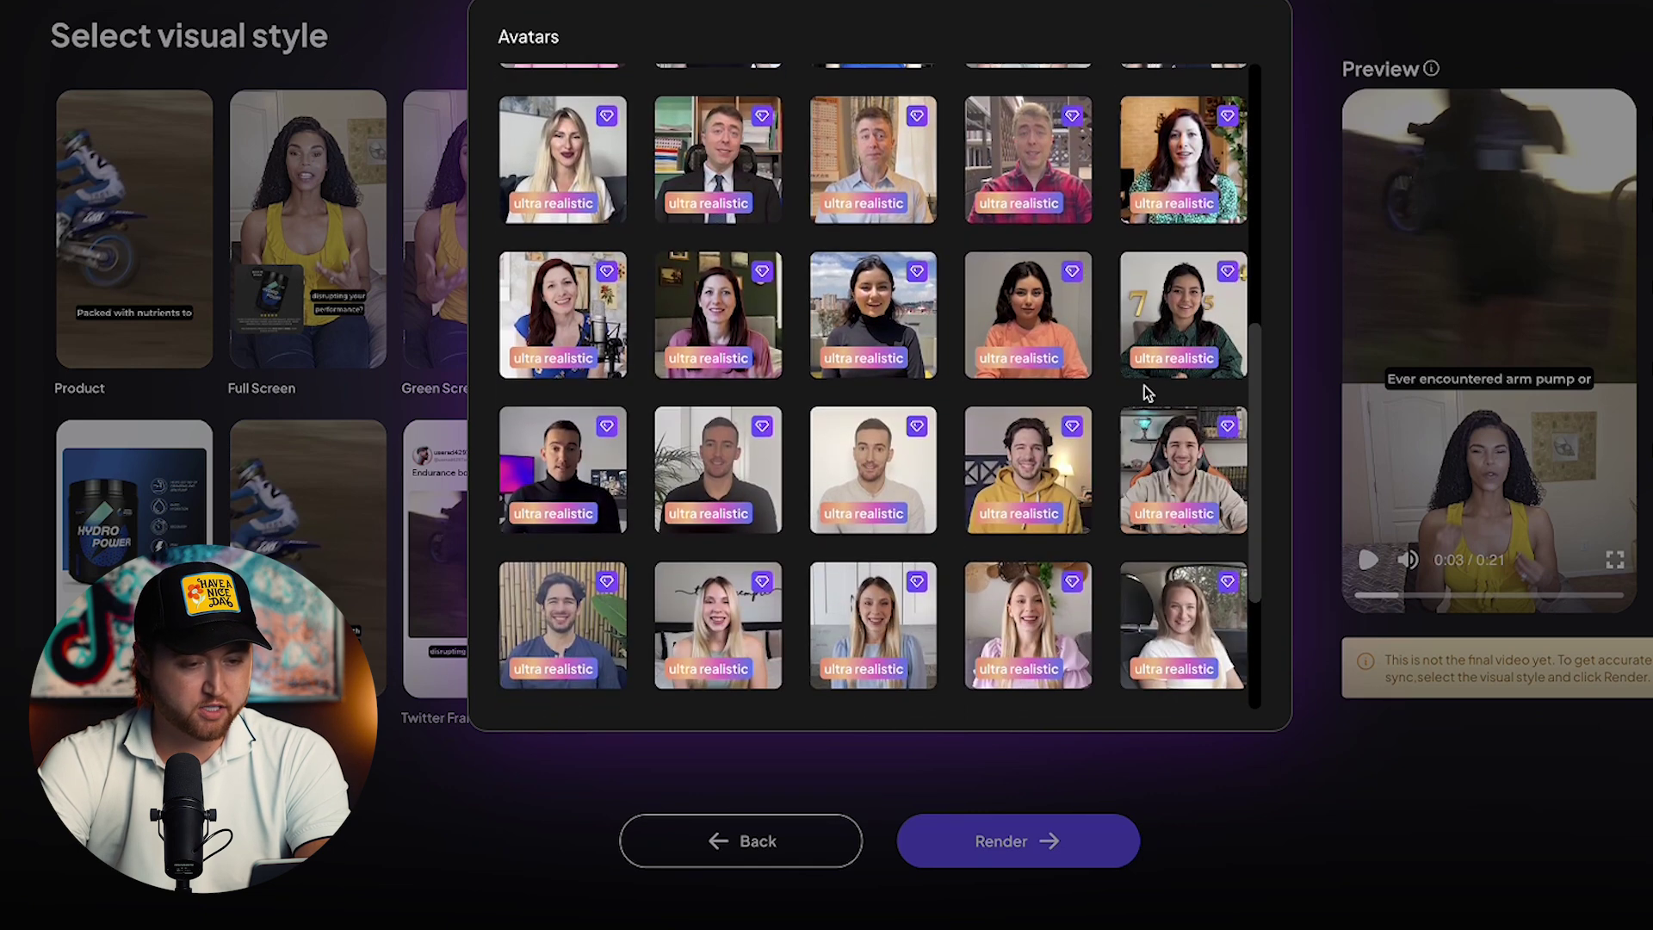
mouse_move(1136, 487)
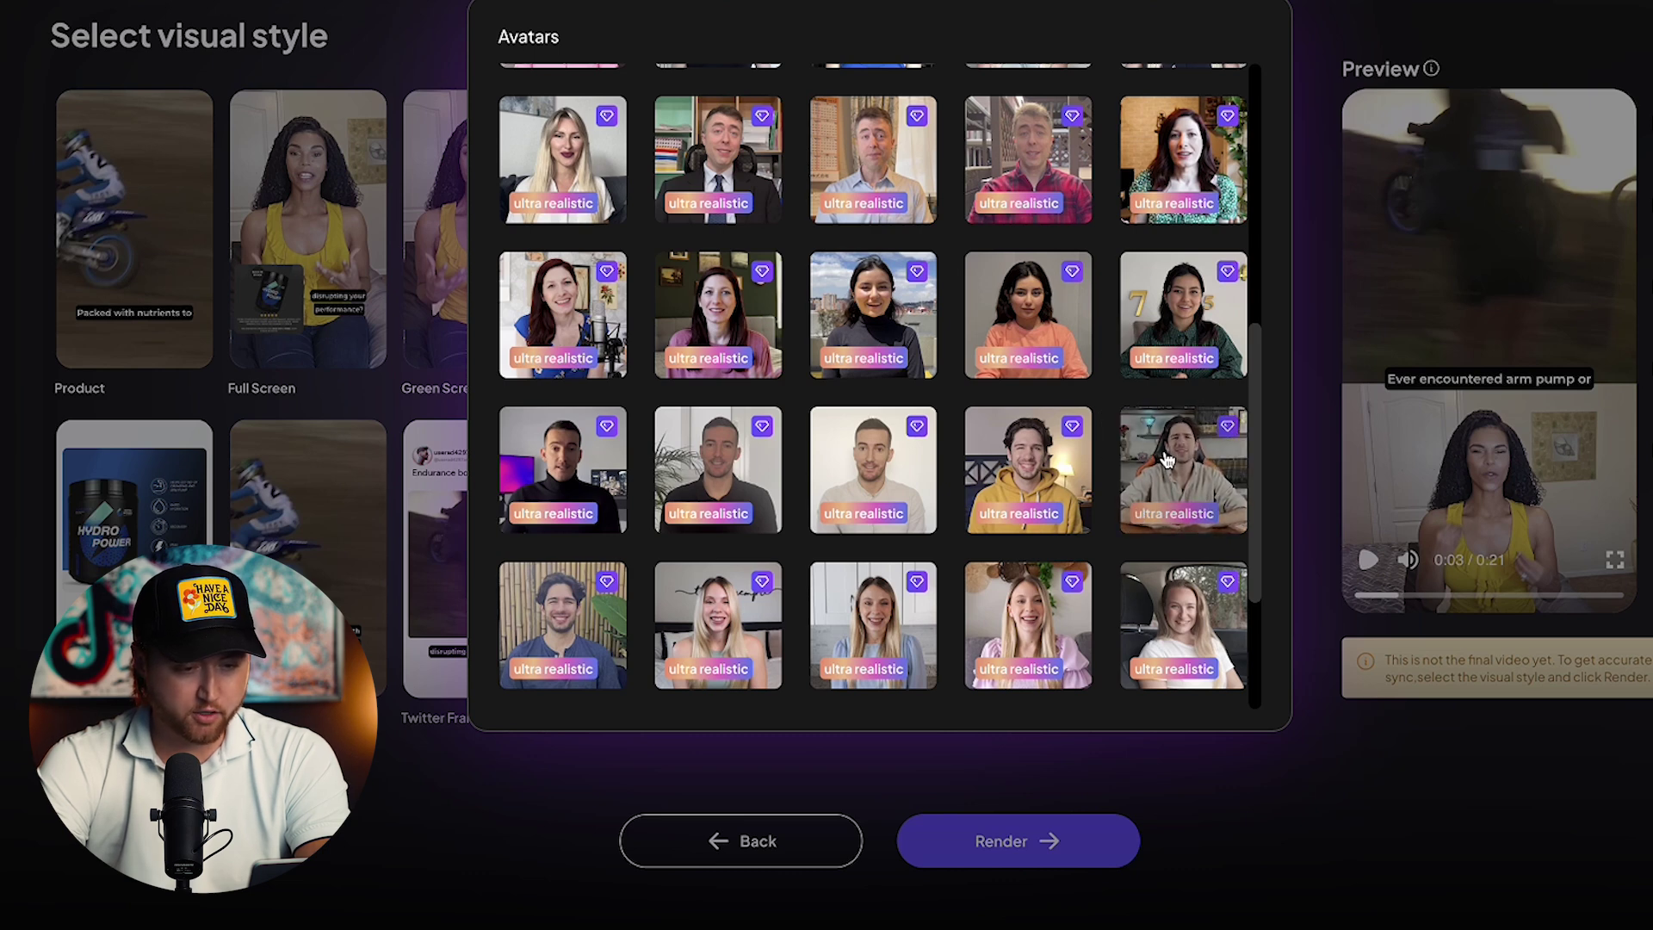
click(1163, 491)
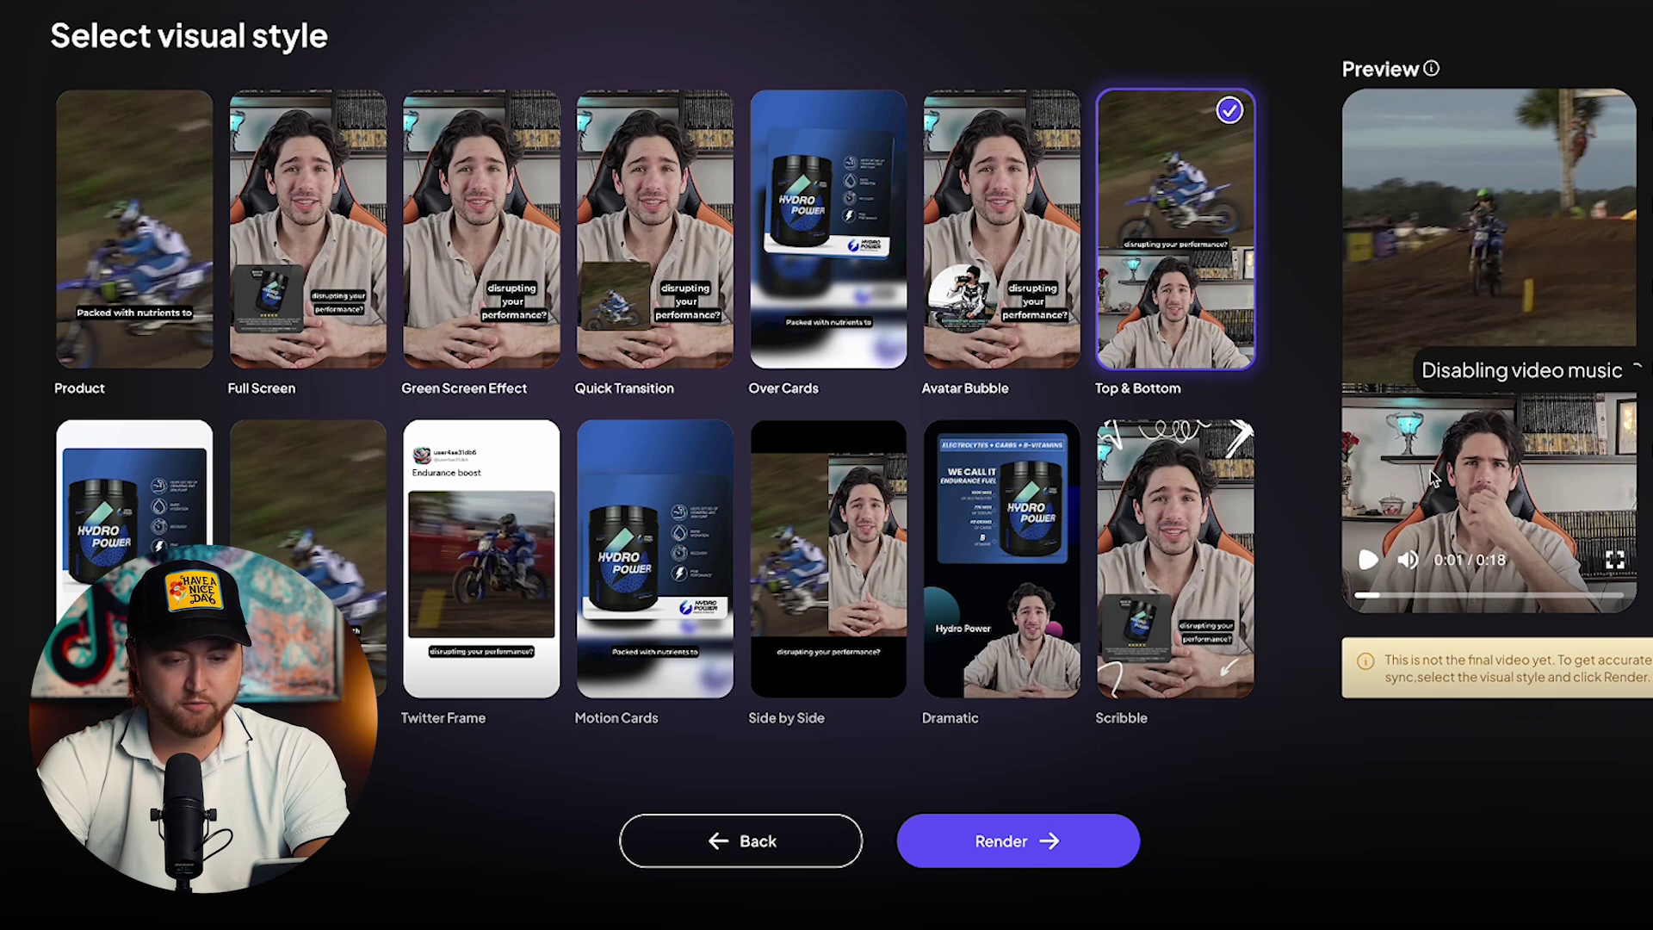
- Try the Motion Cards style, then switch the voice from Leo to Ryan (American)
mouse_move(1519, 249)
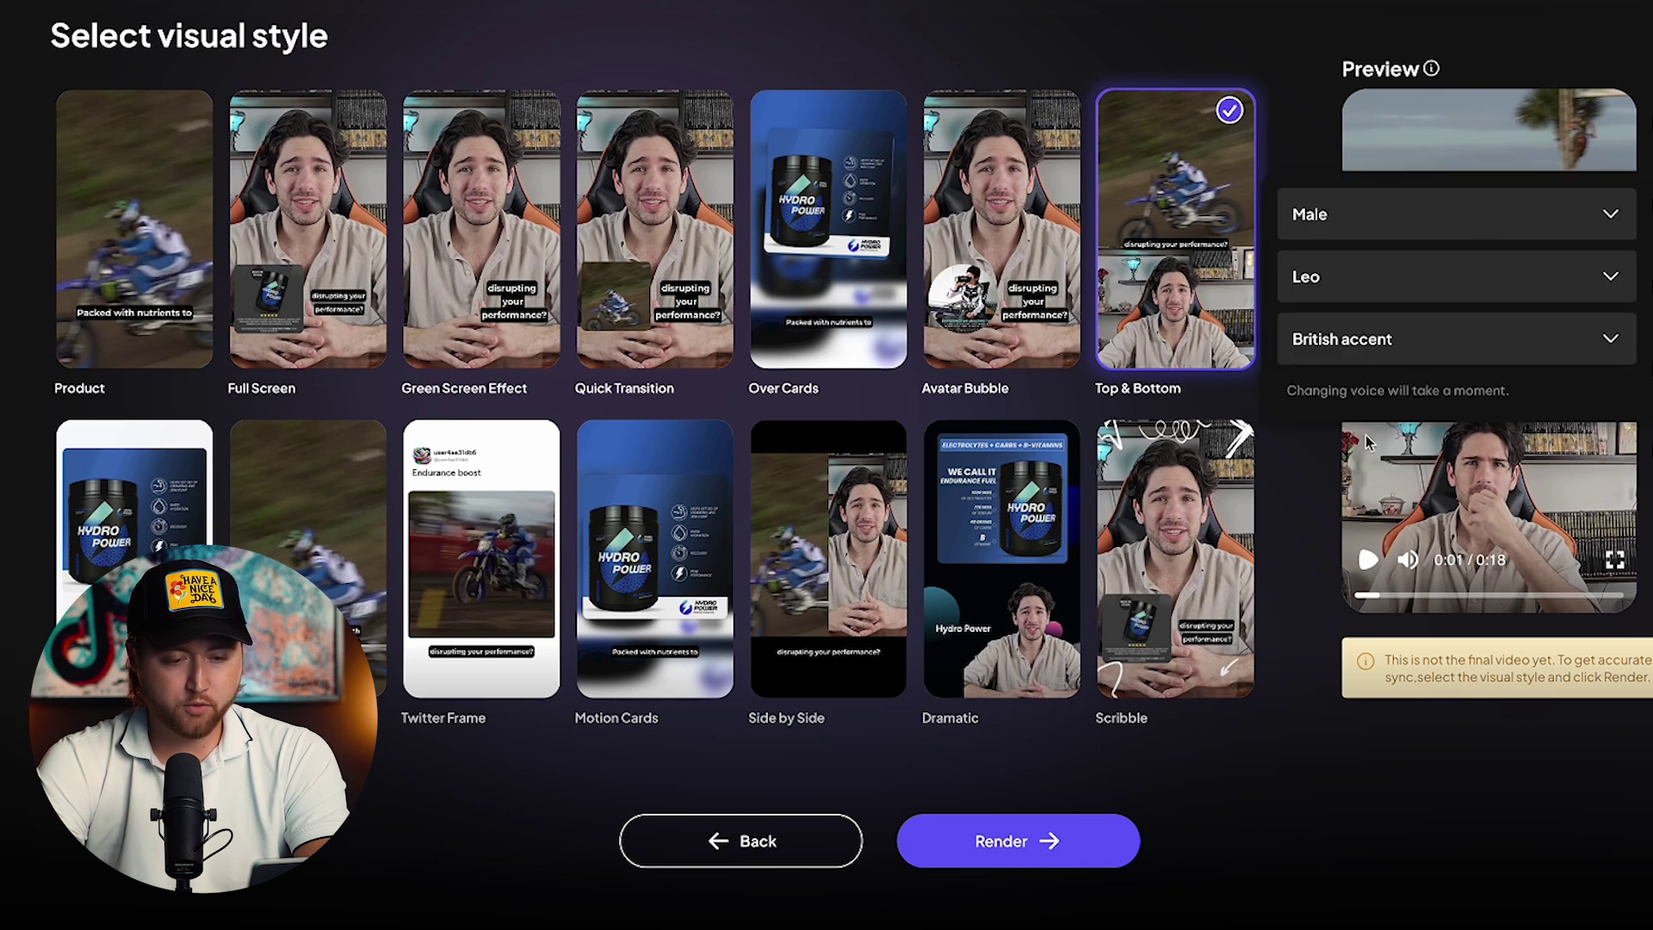
click(654, 560)
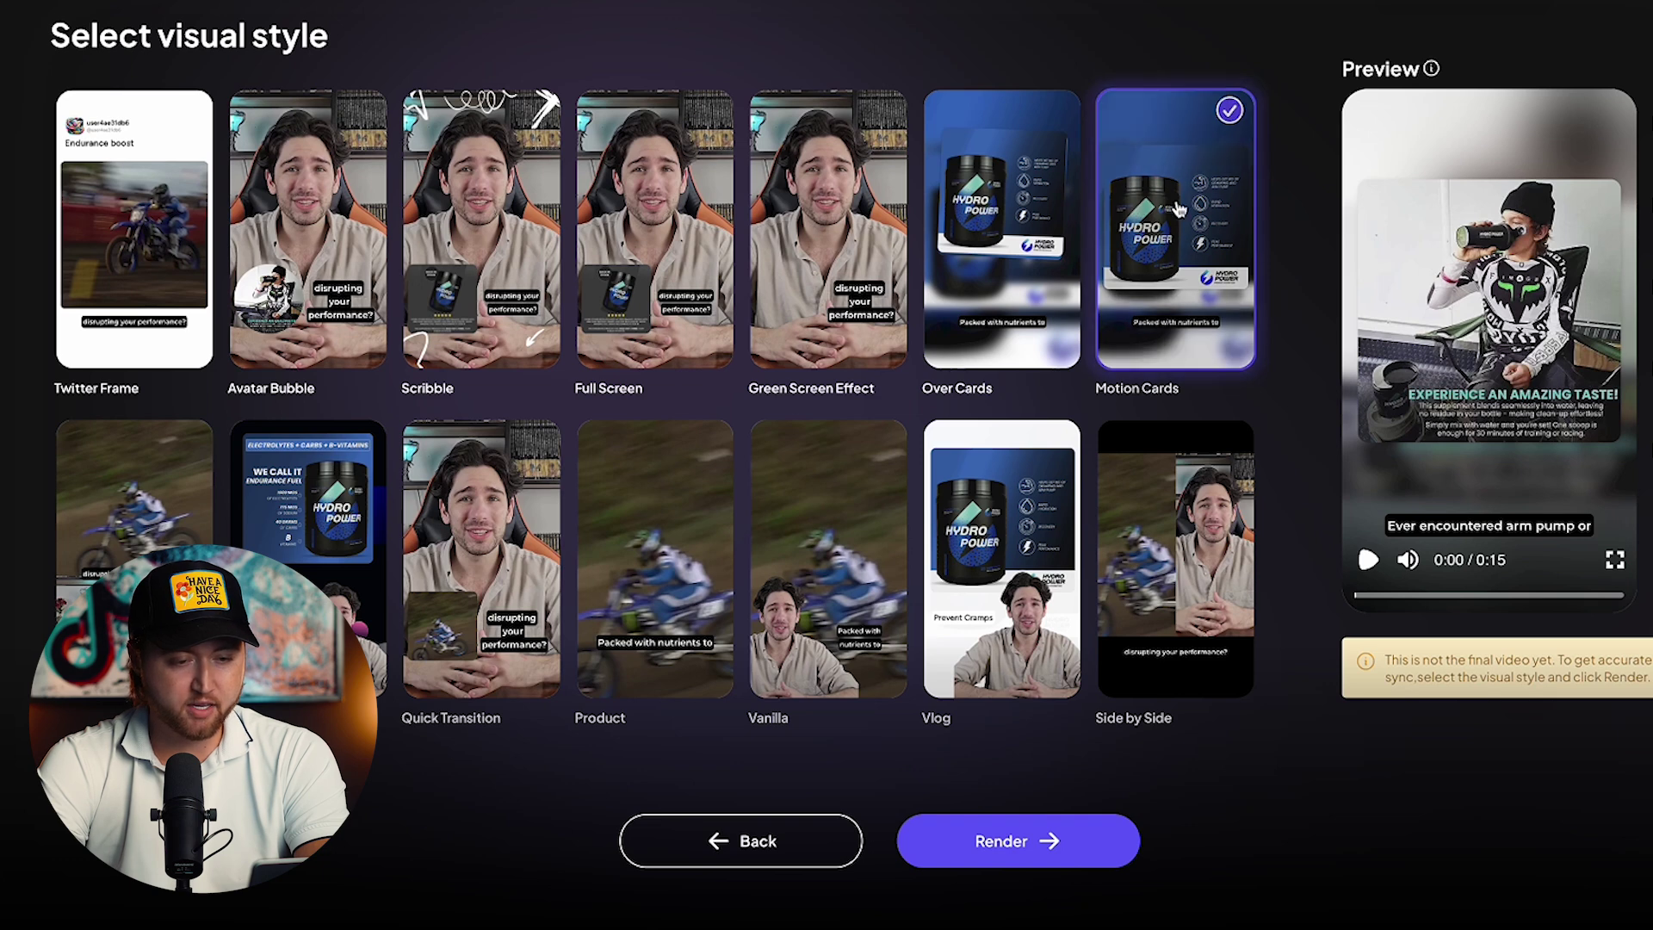
mouse_move(1291, 413)
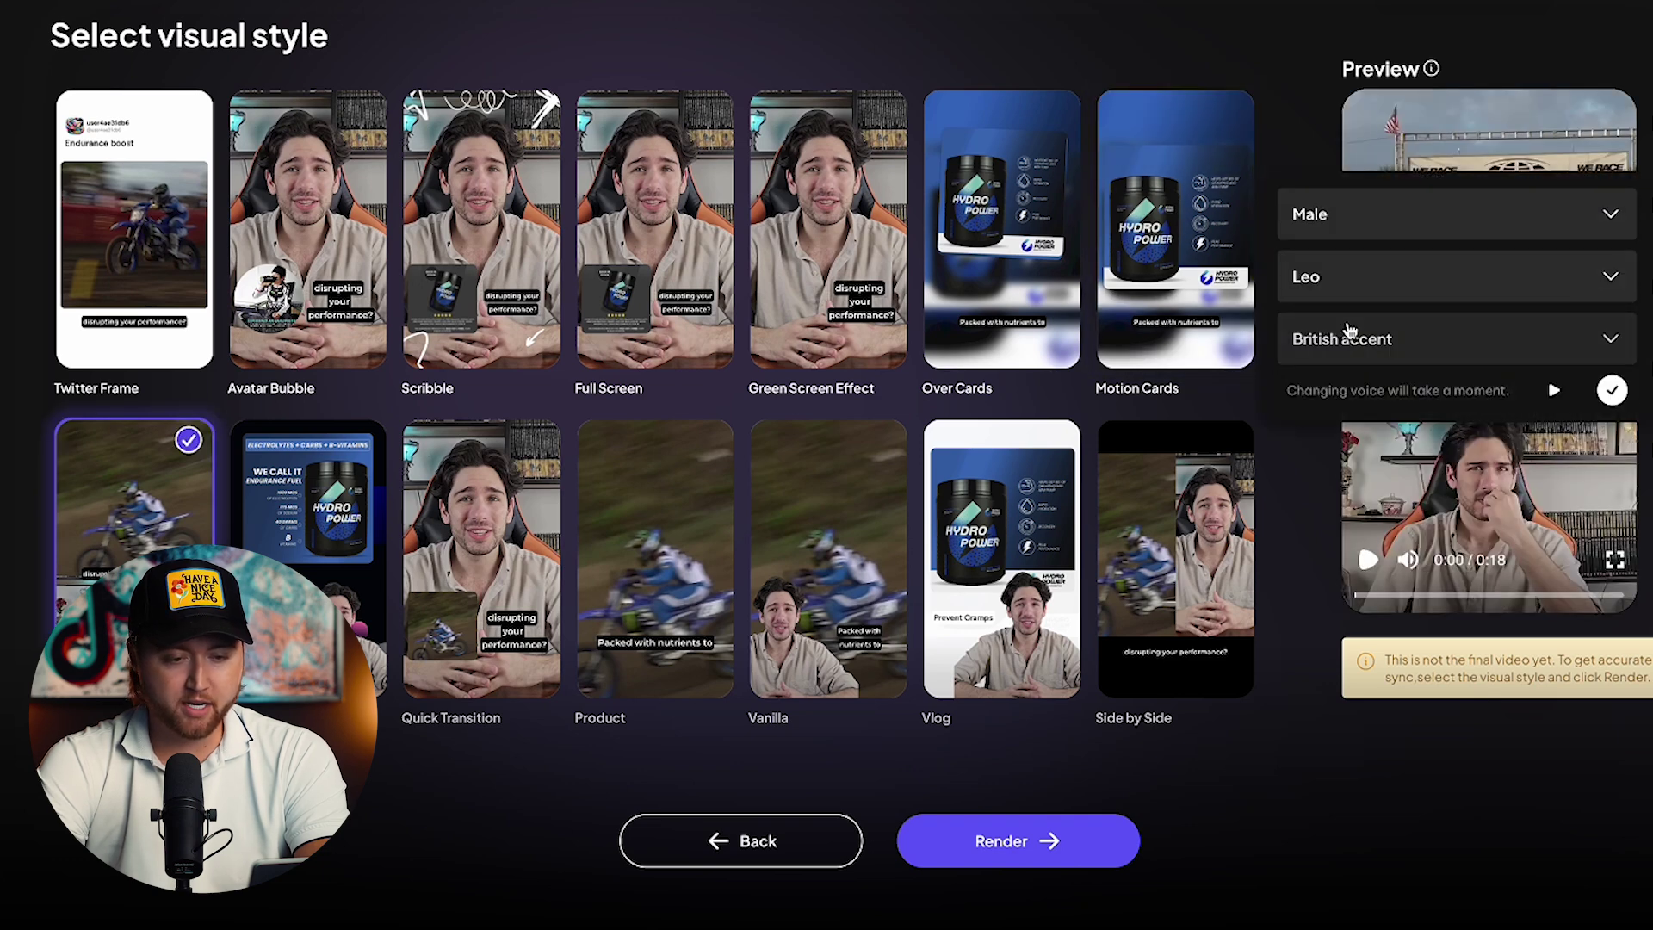
click(1340, 295)
scroll(1221, 506, down, 8)
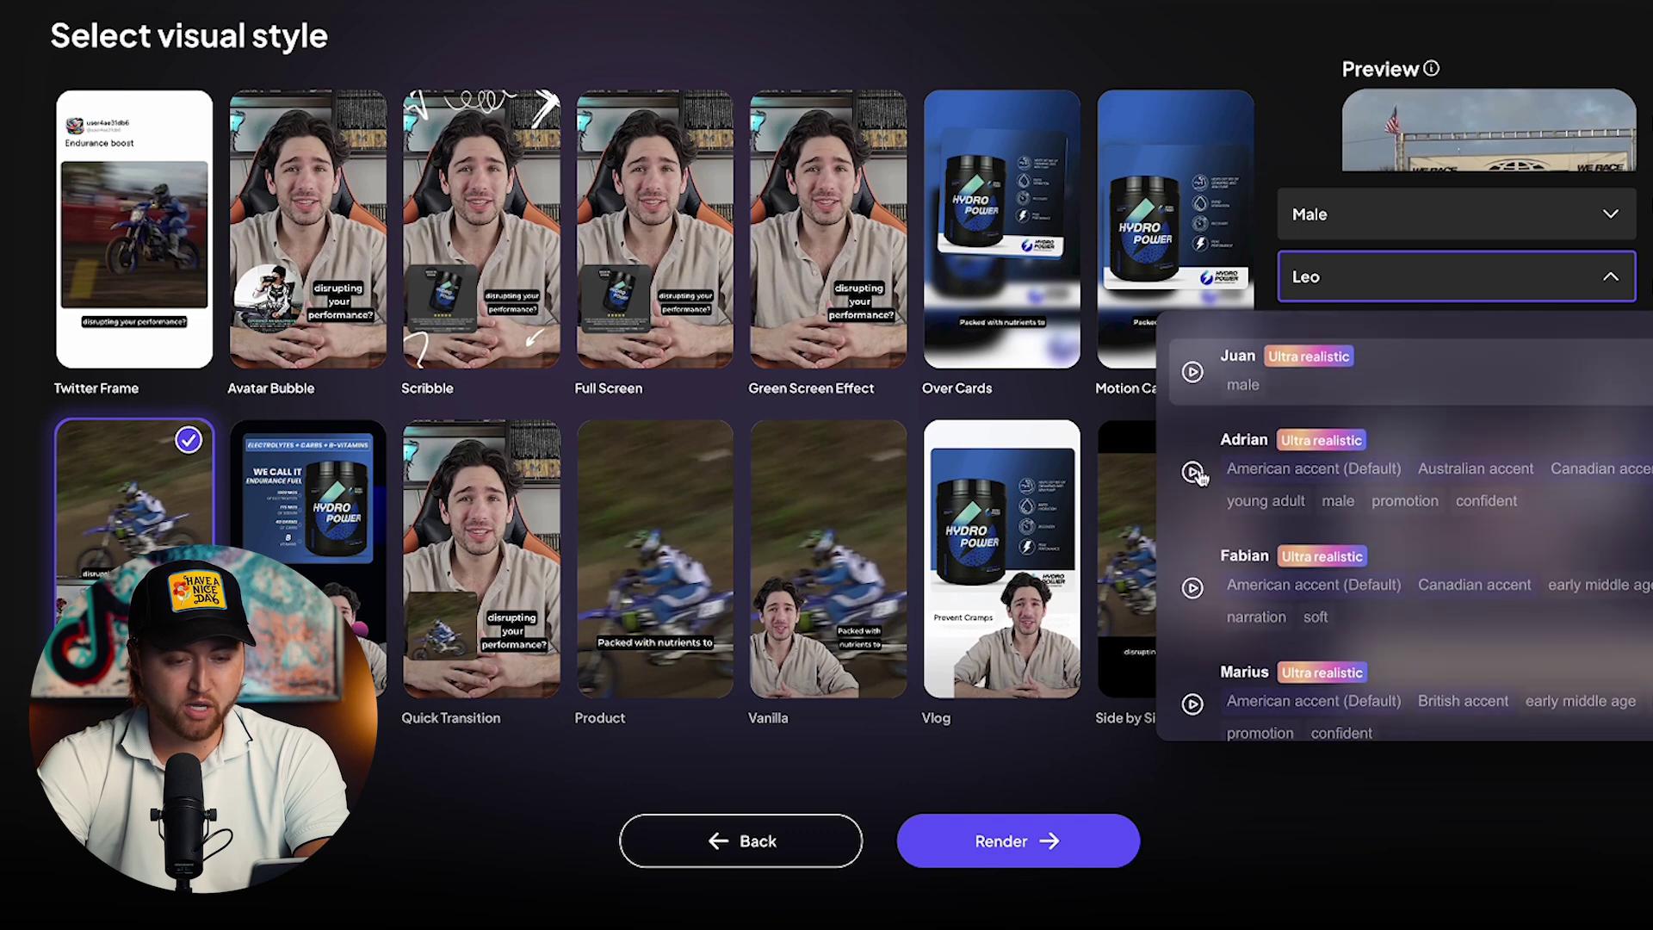
scroll(1199, 476, down, 2)
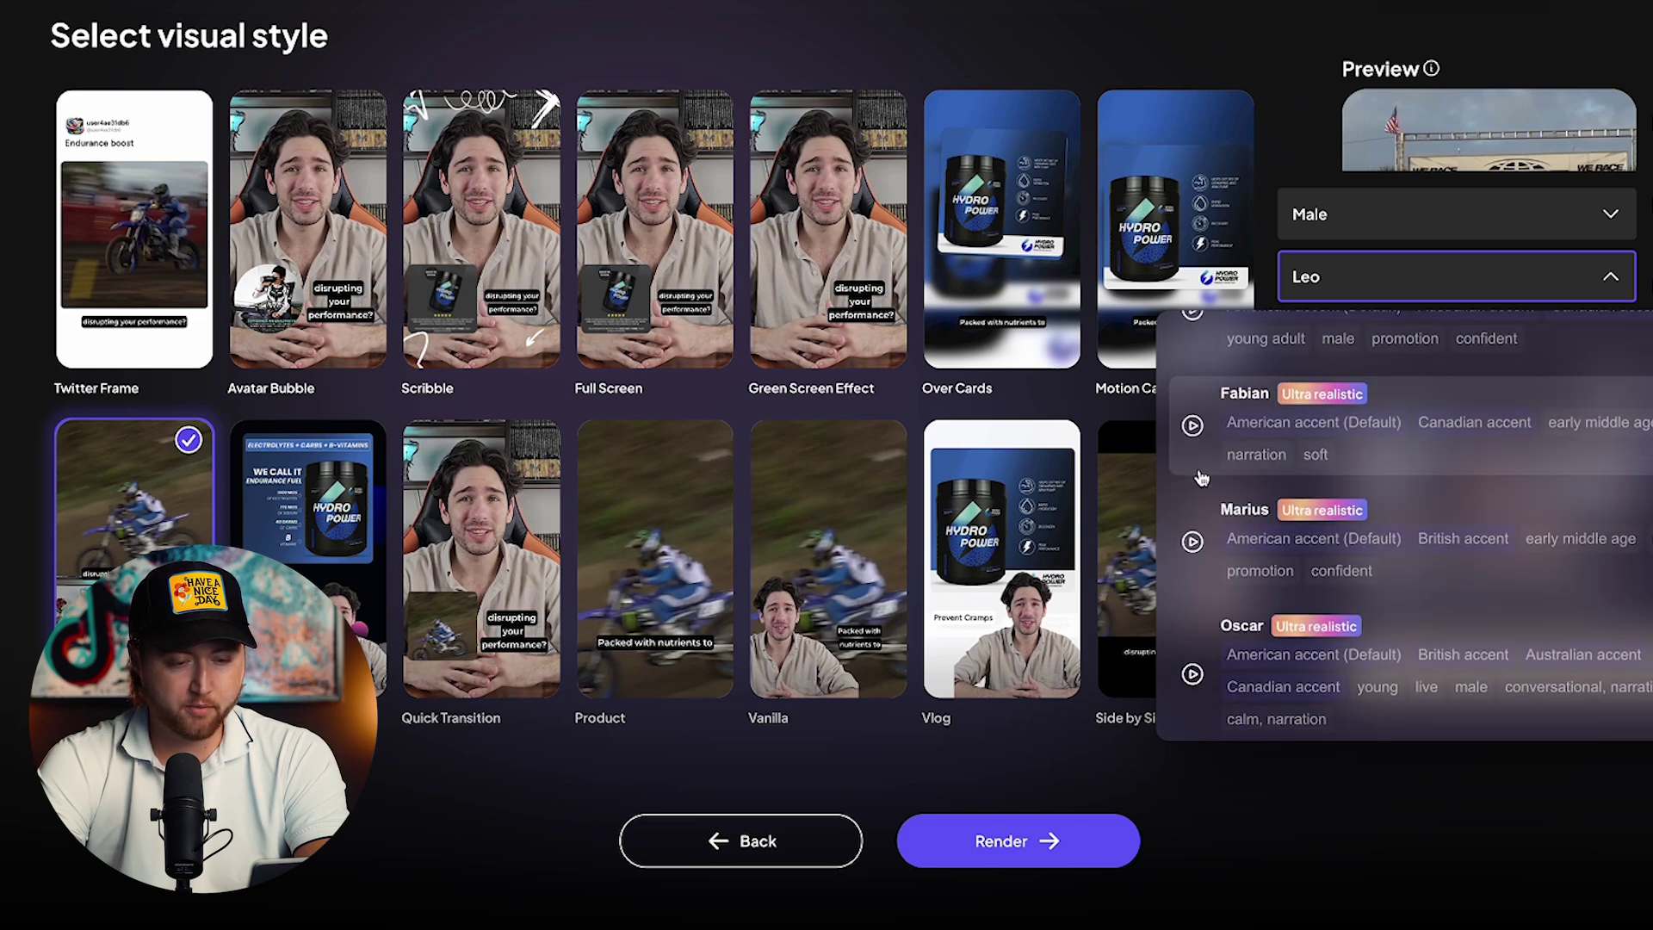
scroll(1201, 575, down, 2)
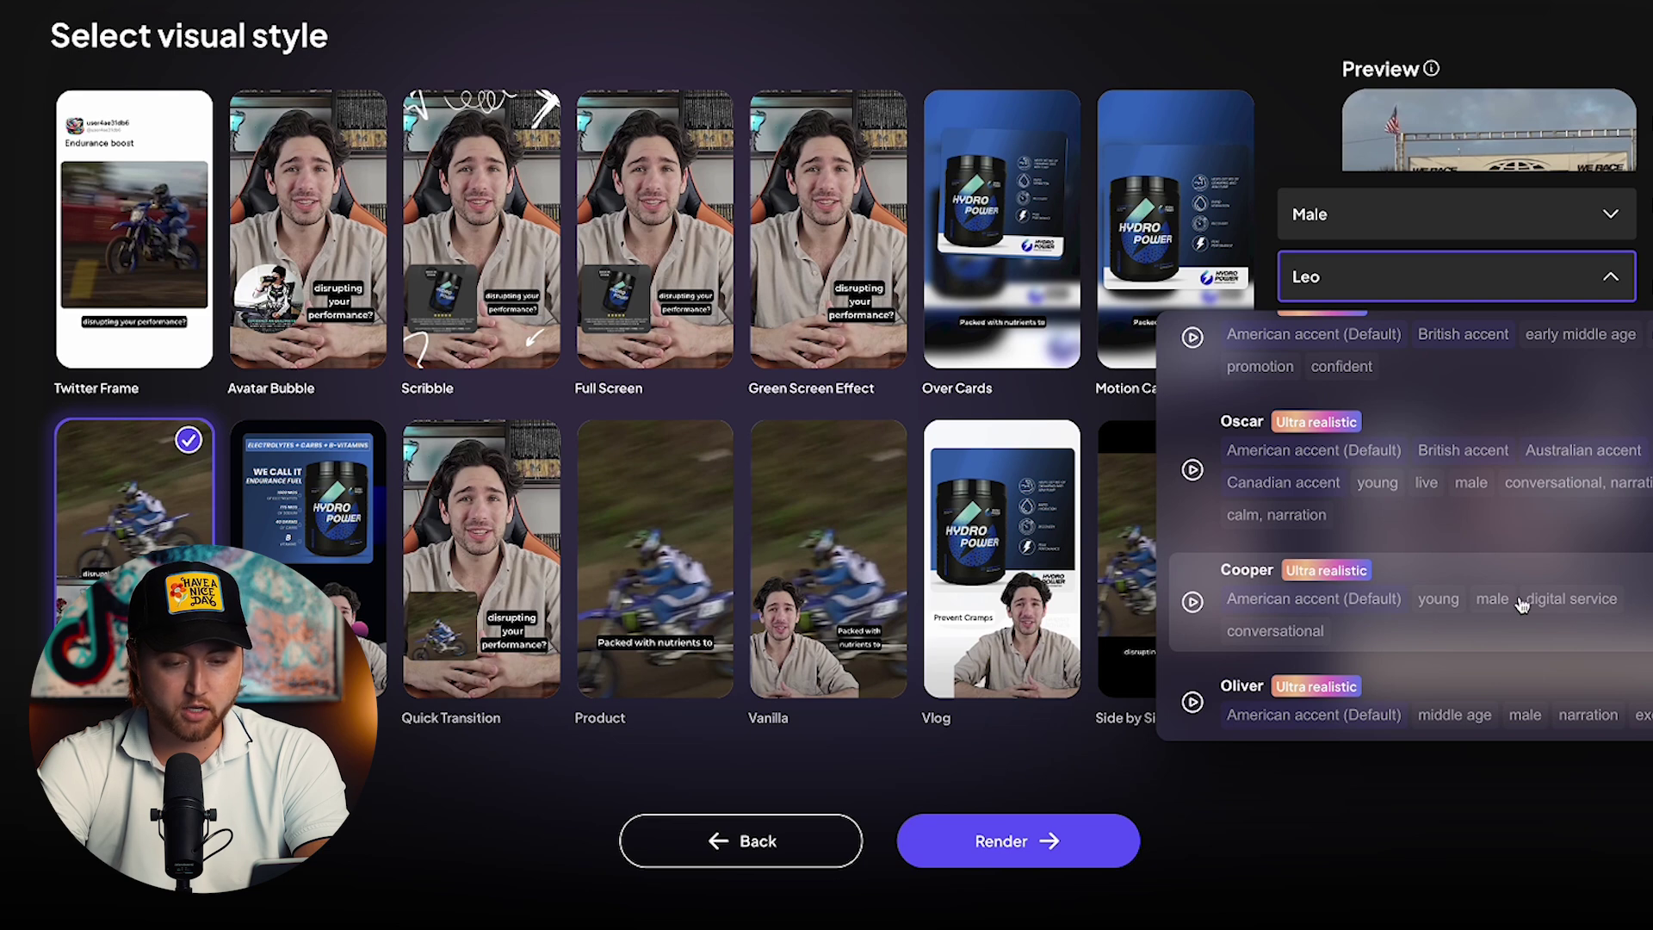
scroll(1401, 564, up, 3)
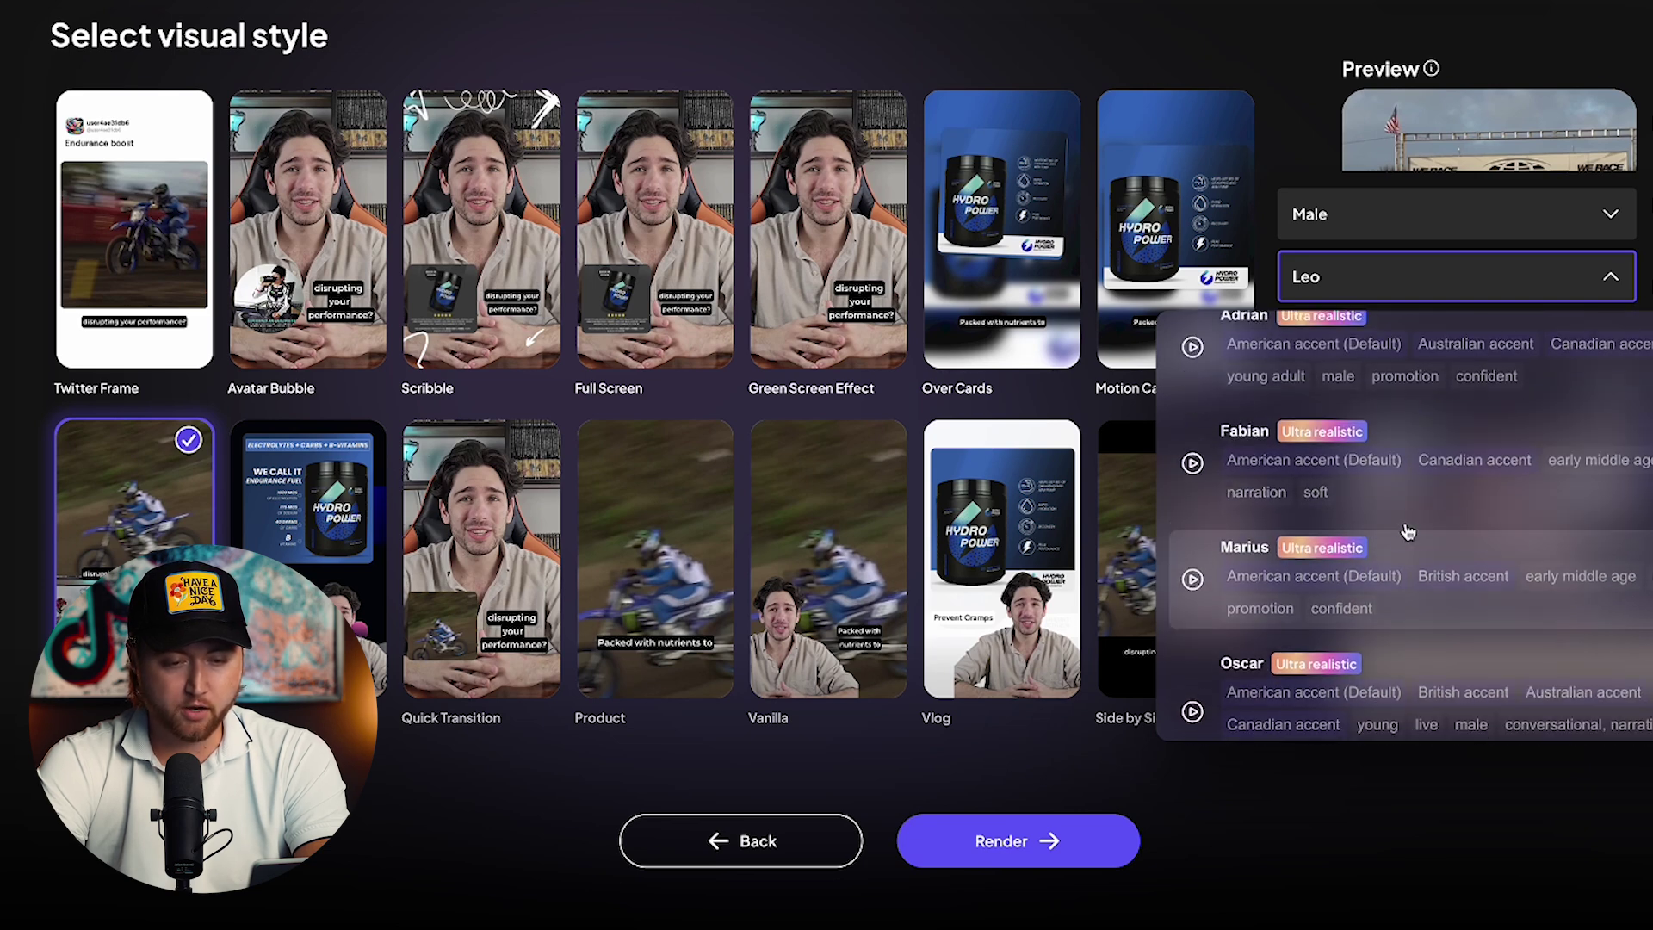
scroll(1405, 523, down, 4)
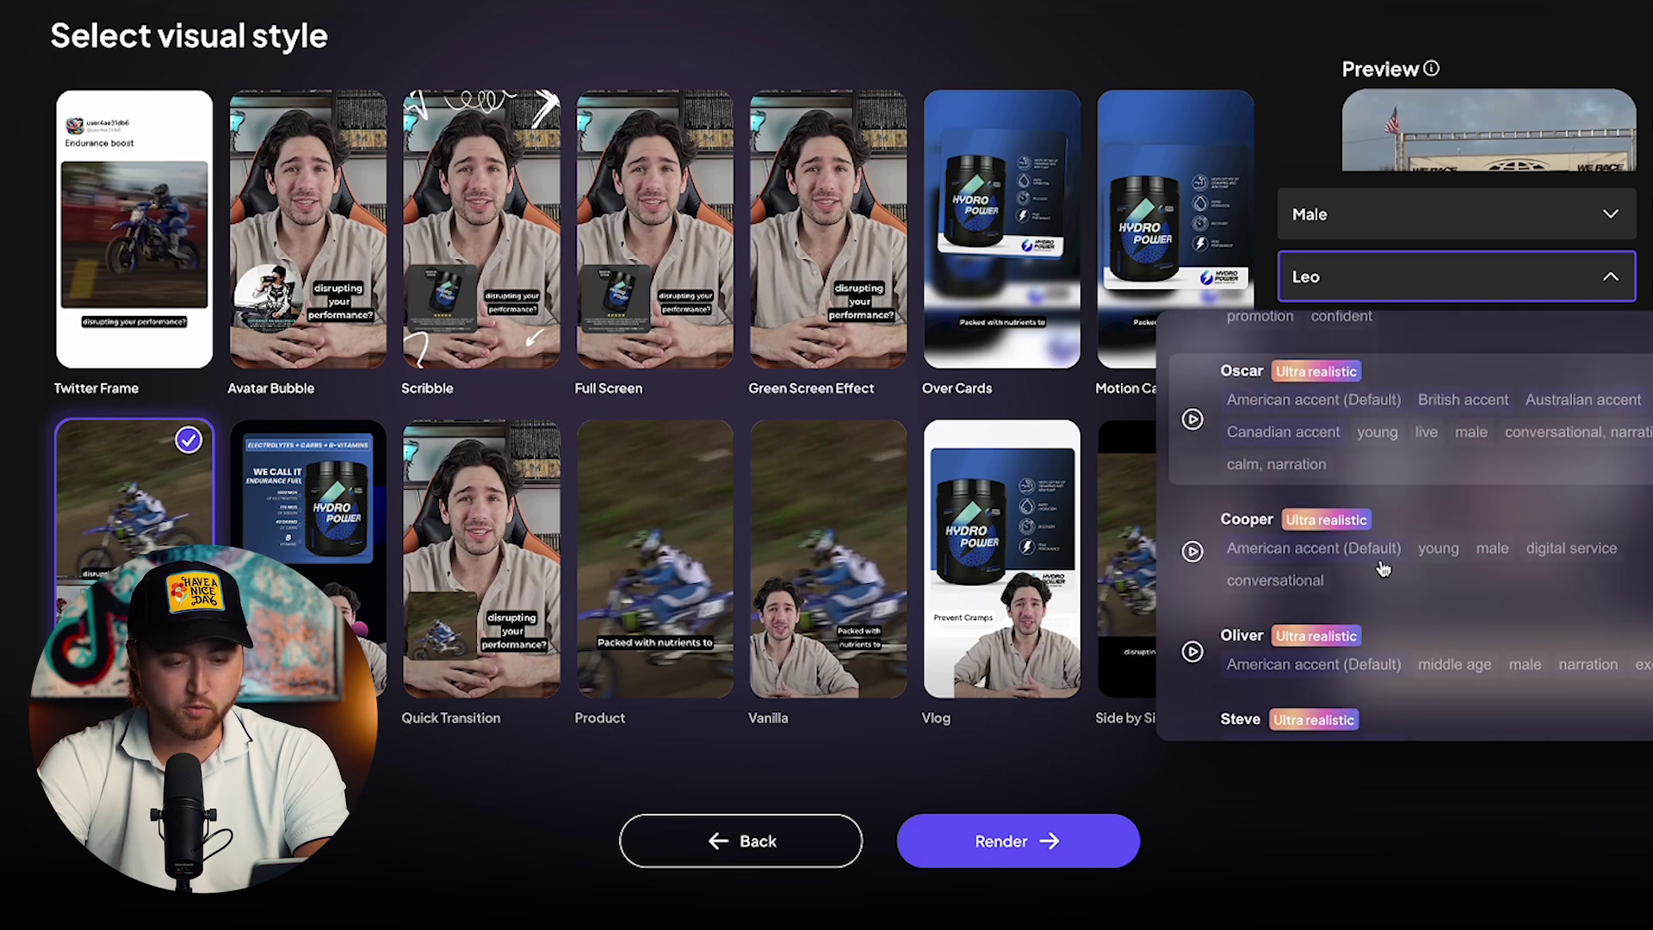
click(1188, 553)
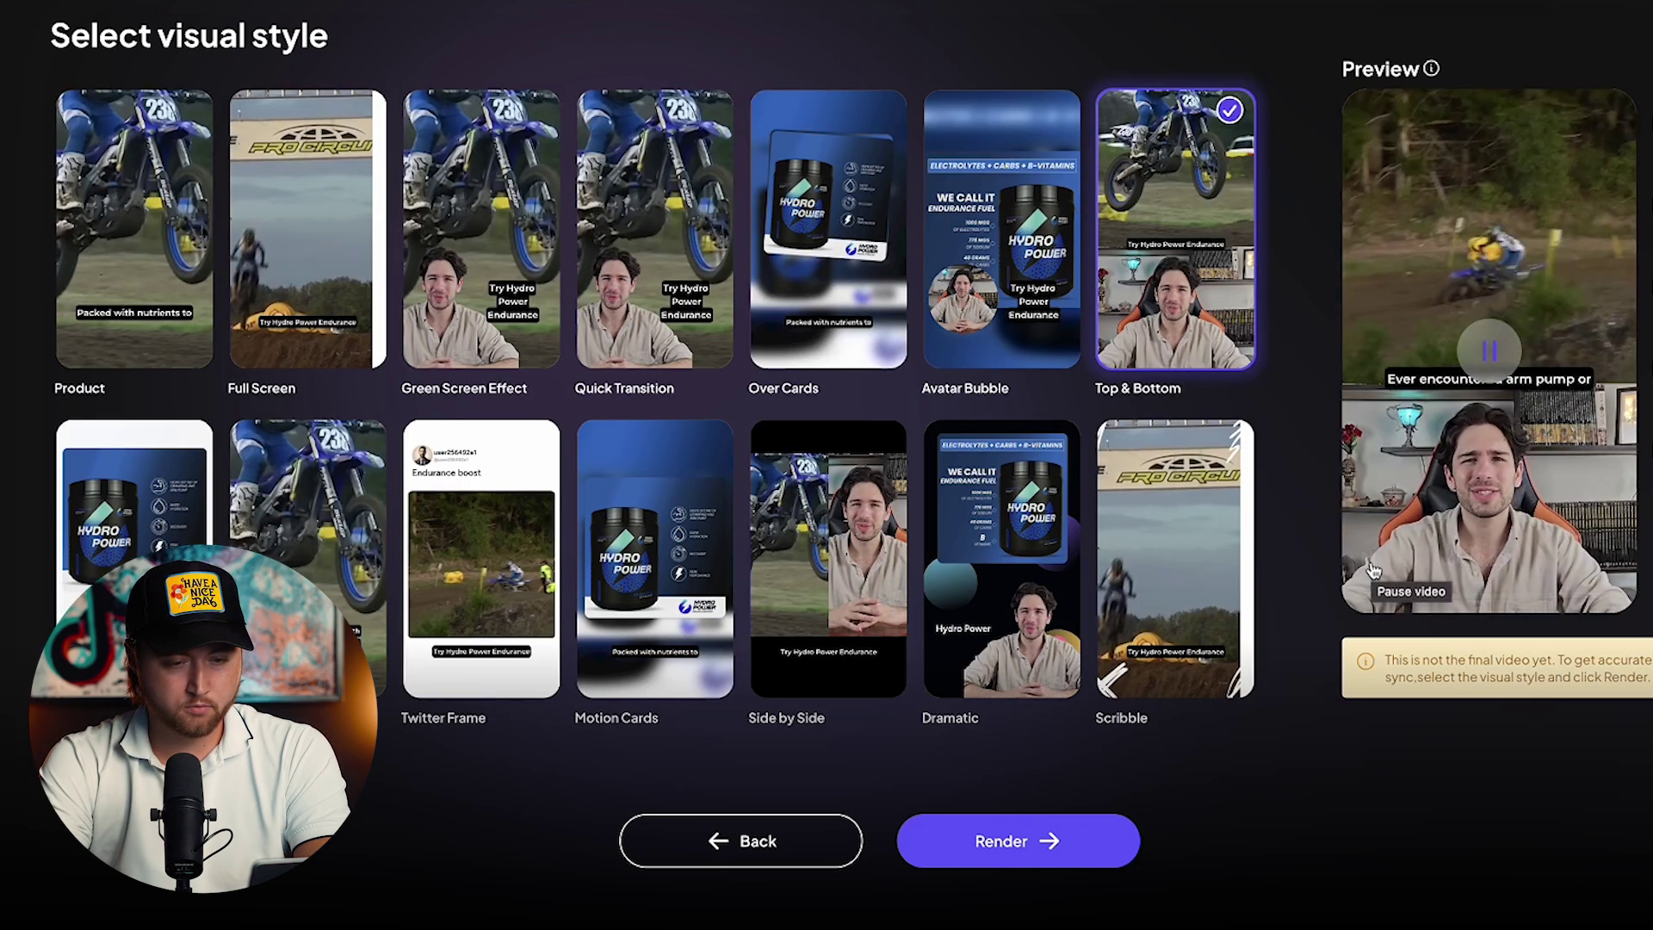
- Pause the preview and browse the voice list again
mouse_move(1370, 564)
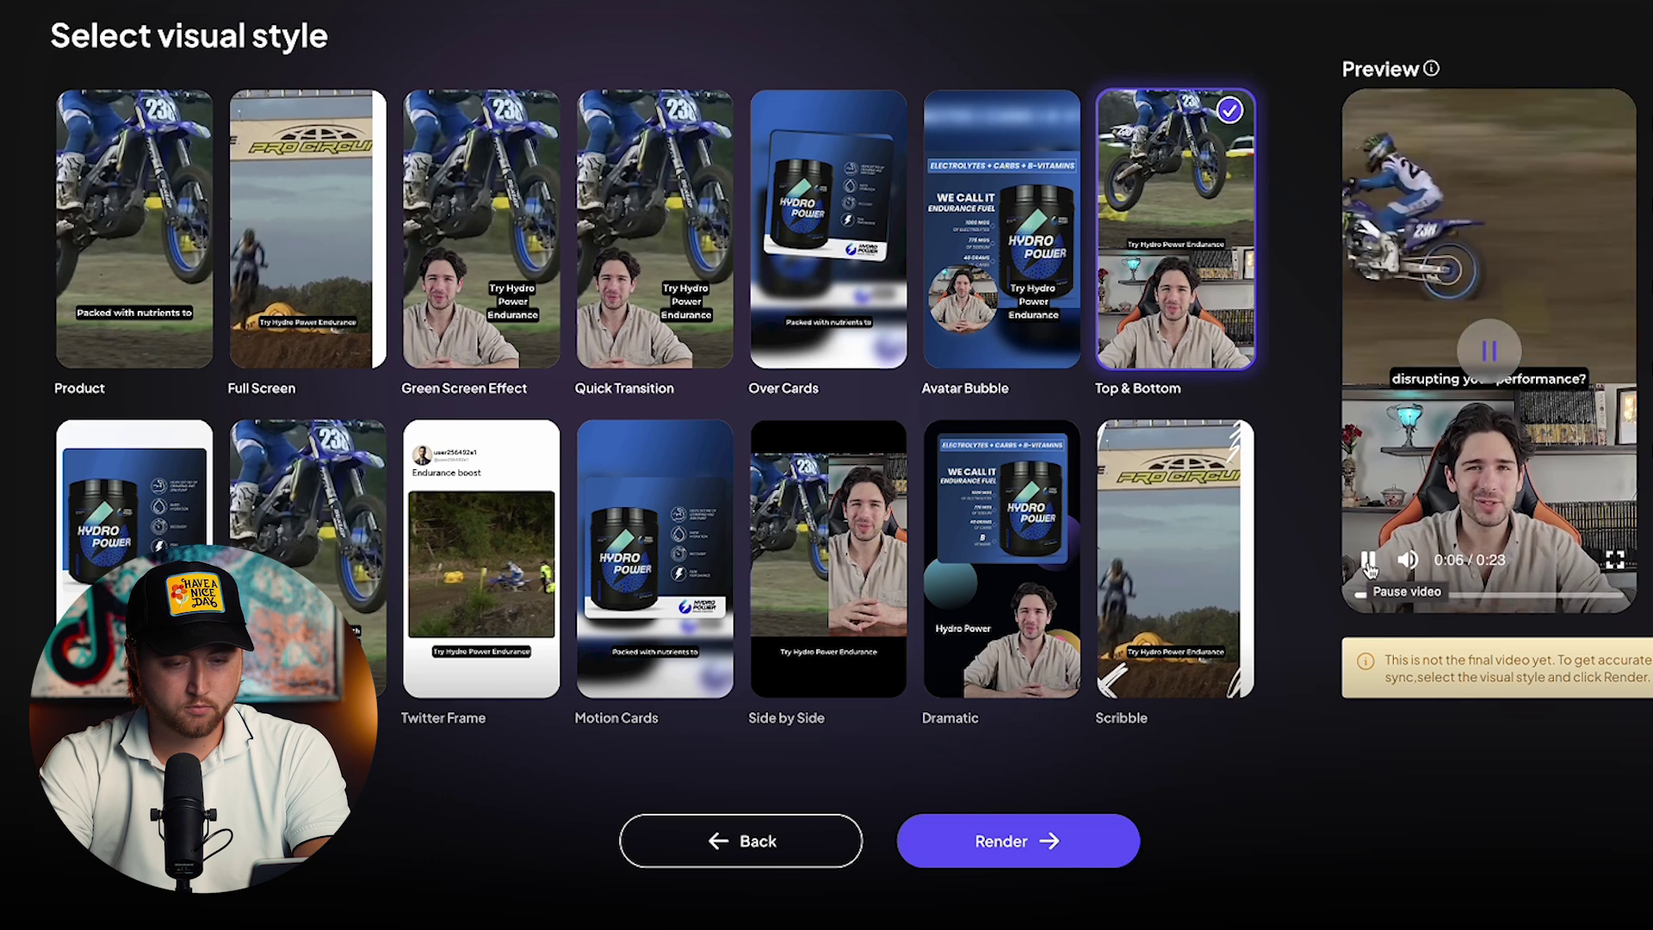
click(1369, 564)
click(1378, 277)
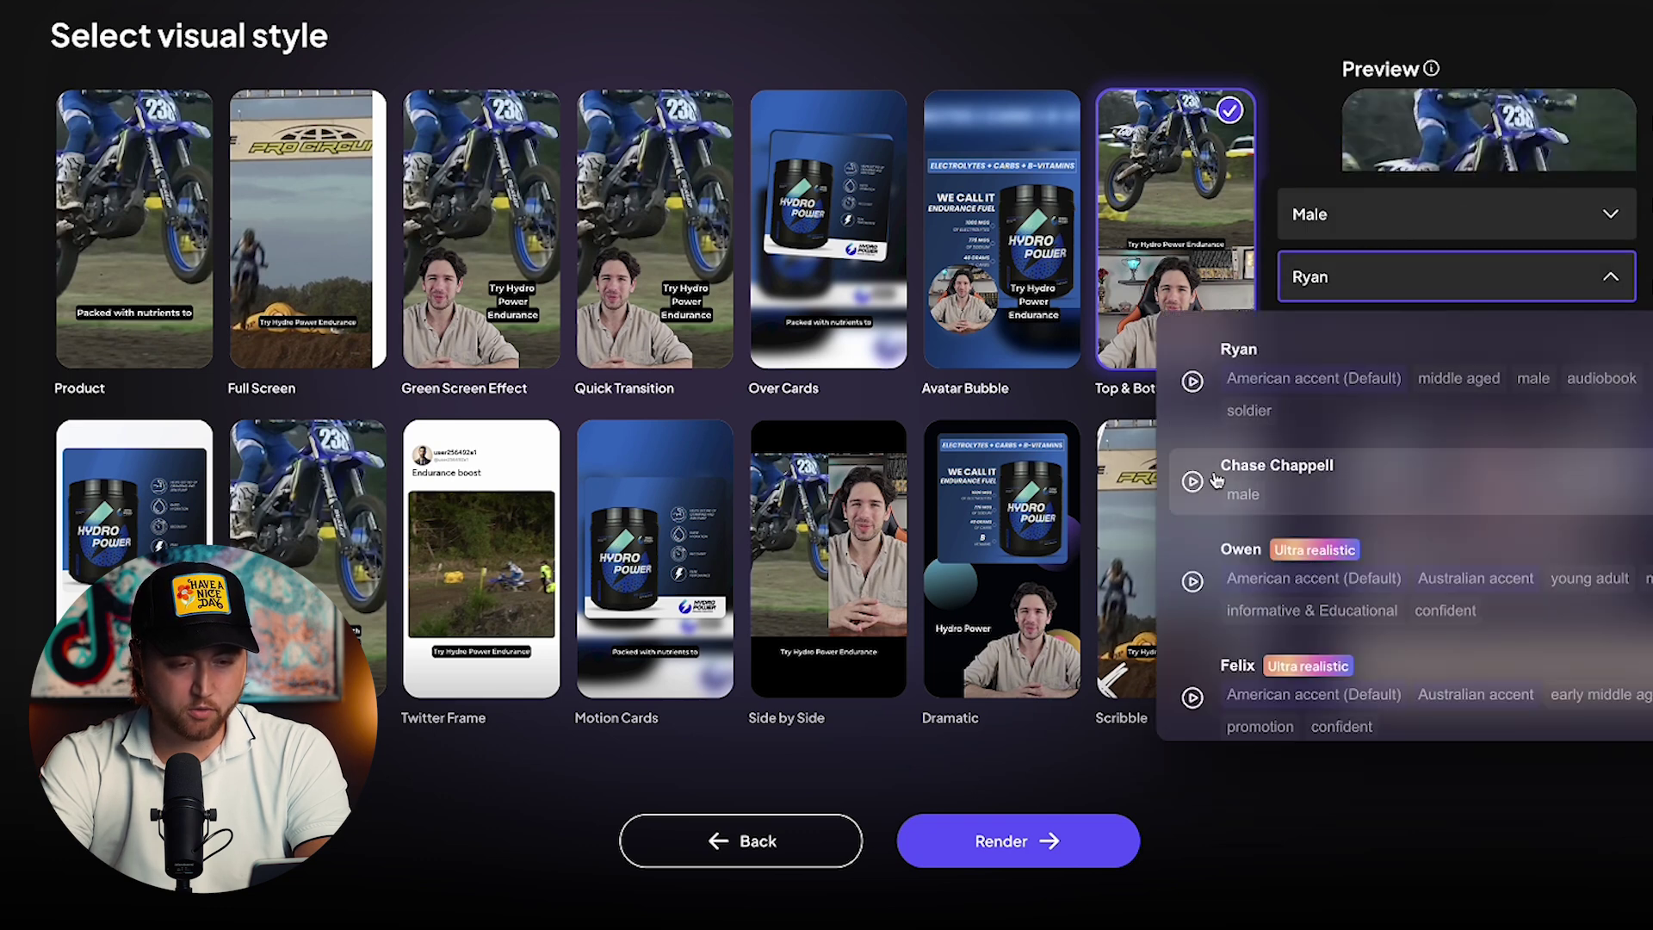
scroll(1201, 500, down, 1)
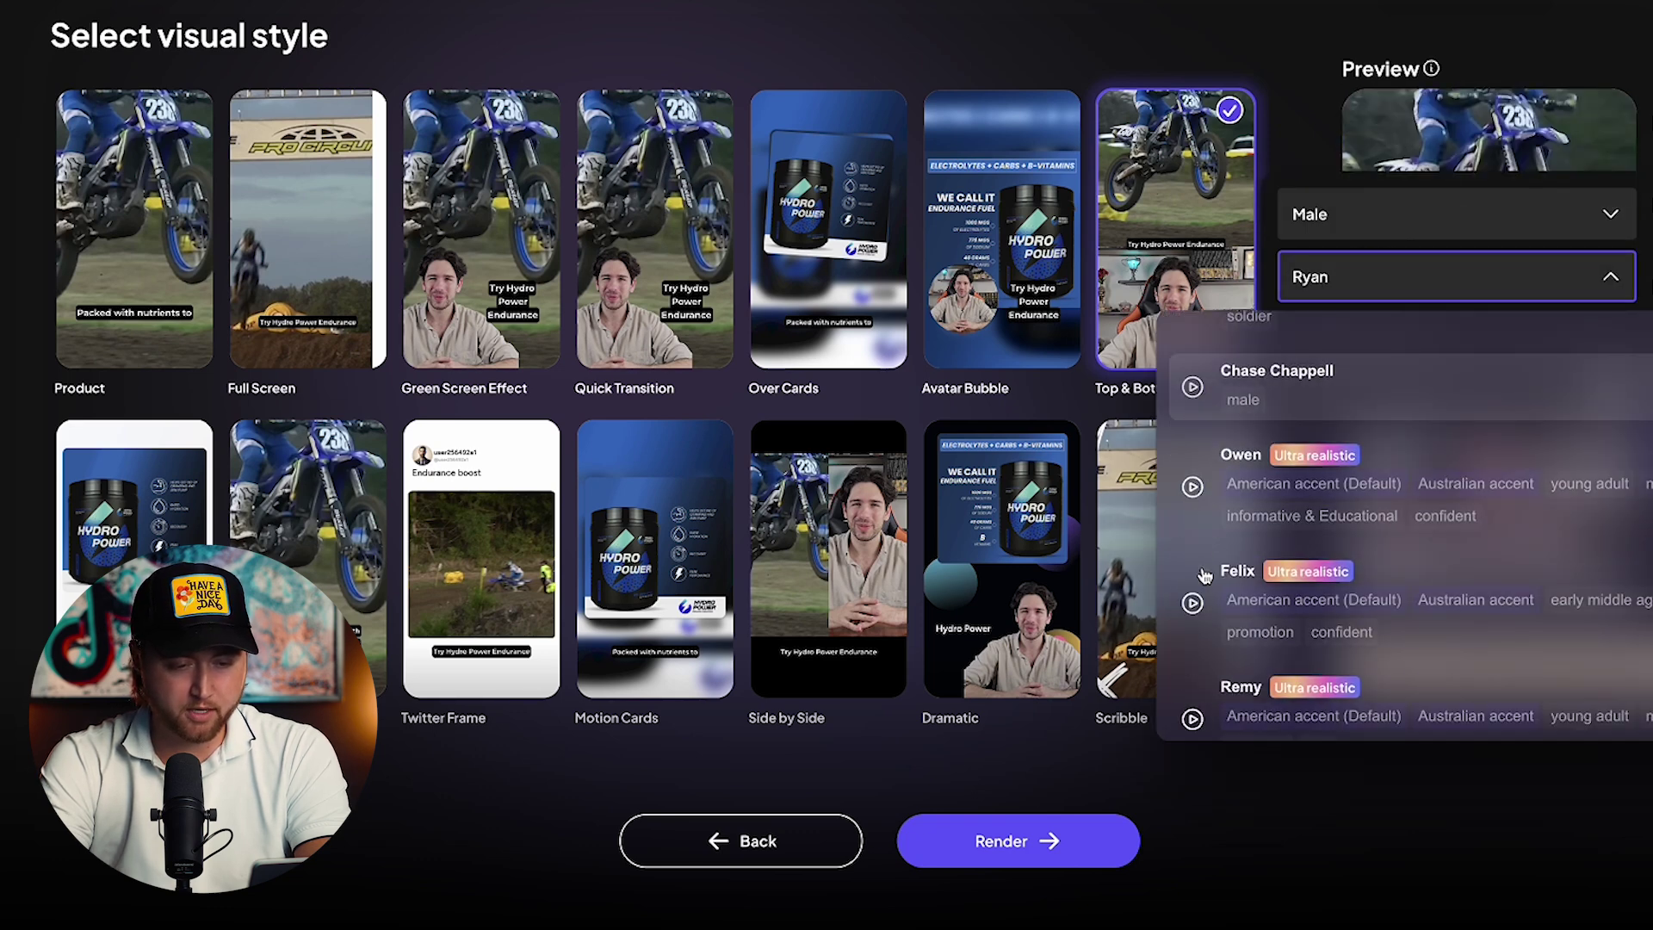
scroll(1204, 575, down, 2)
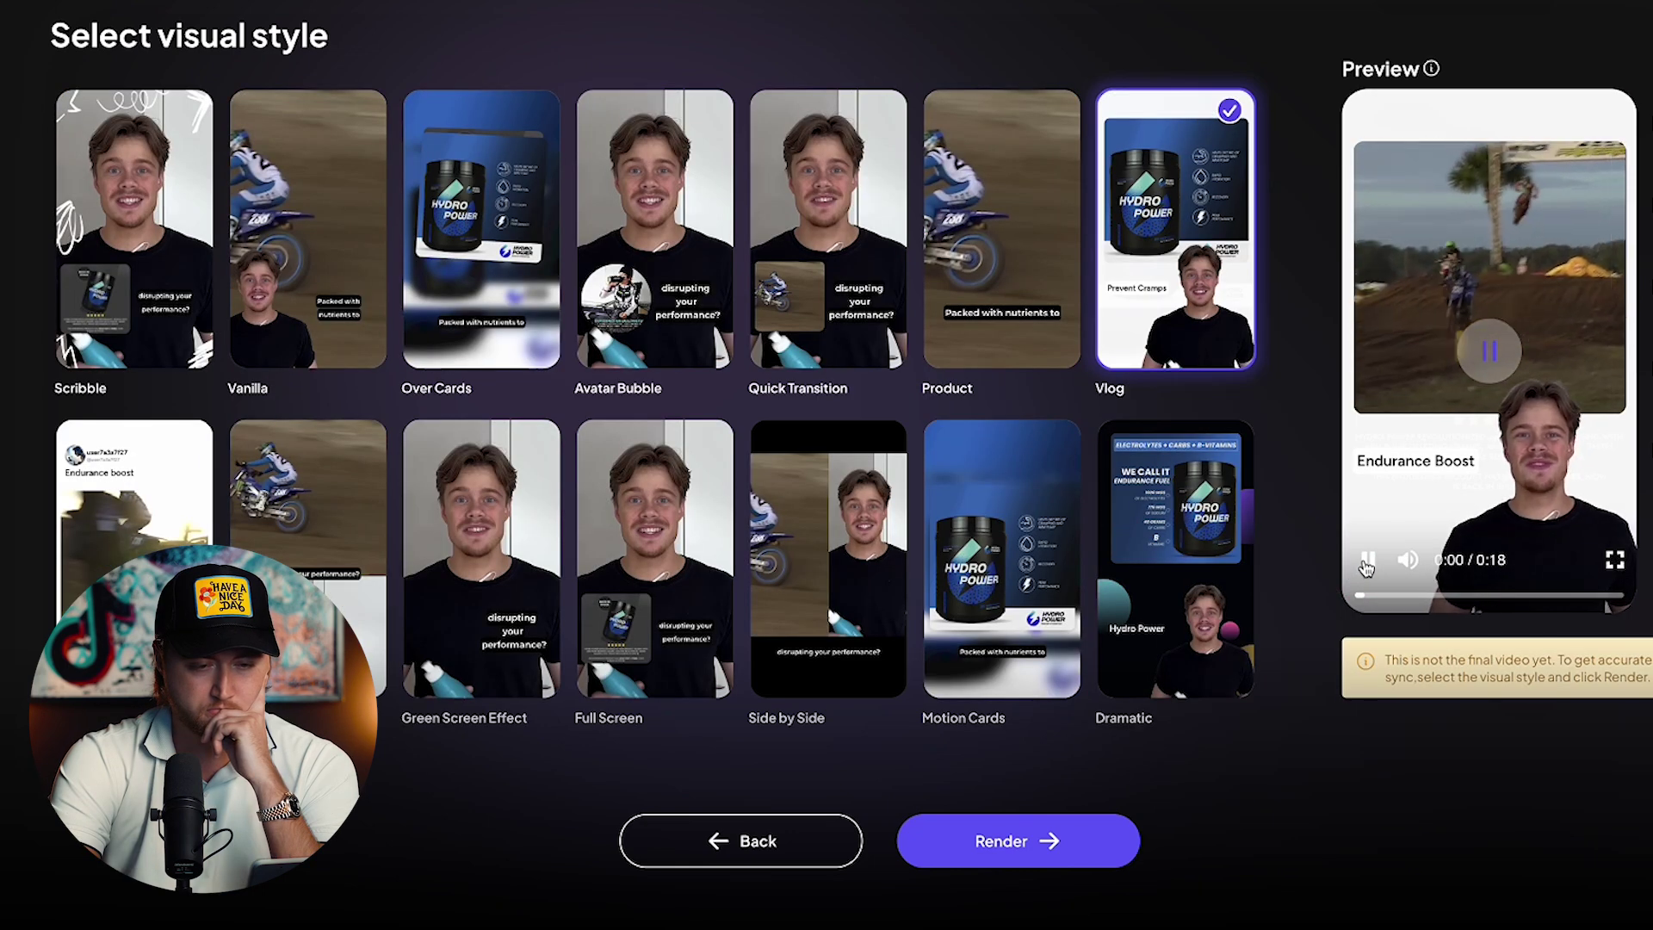
- Select the second-row style with motocross footage above the presenter, pausing its preview
click(1353, 560)
click(308, 495)
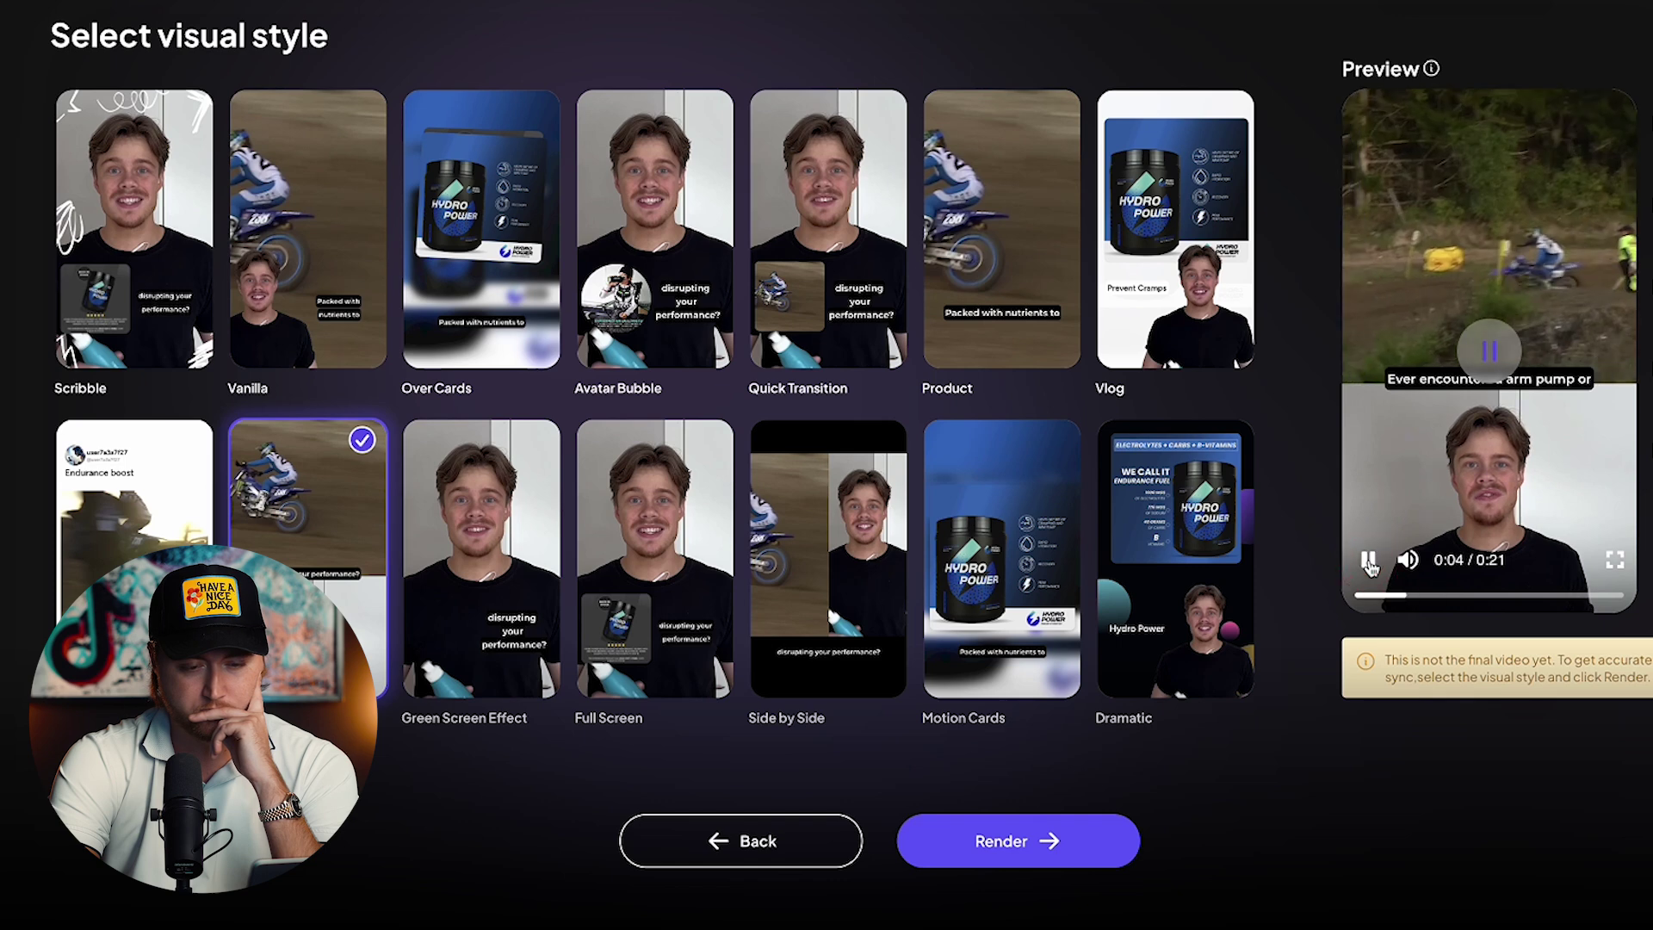
click(1369, 562)
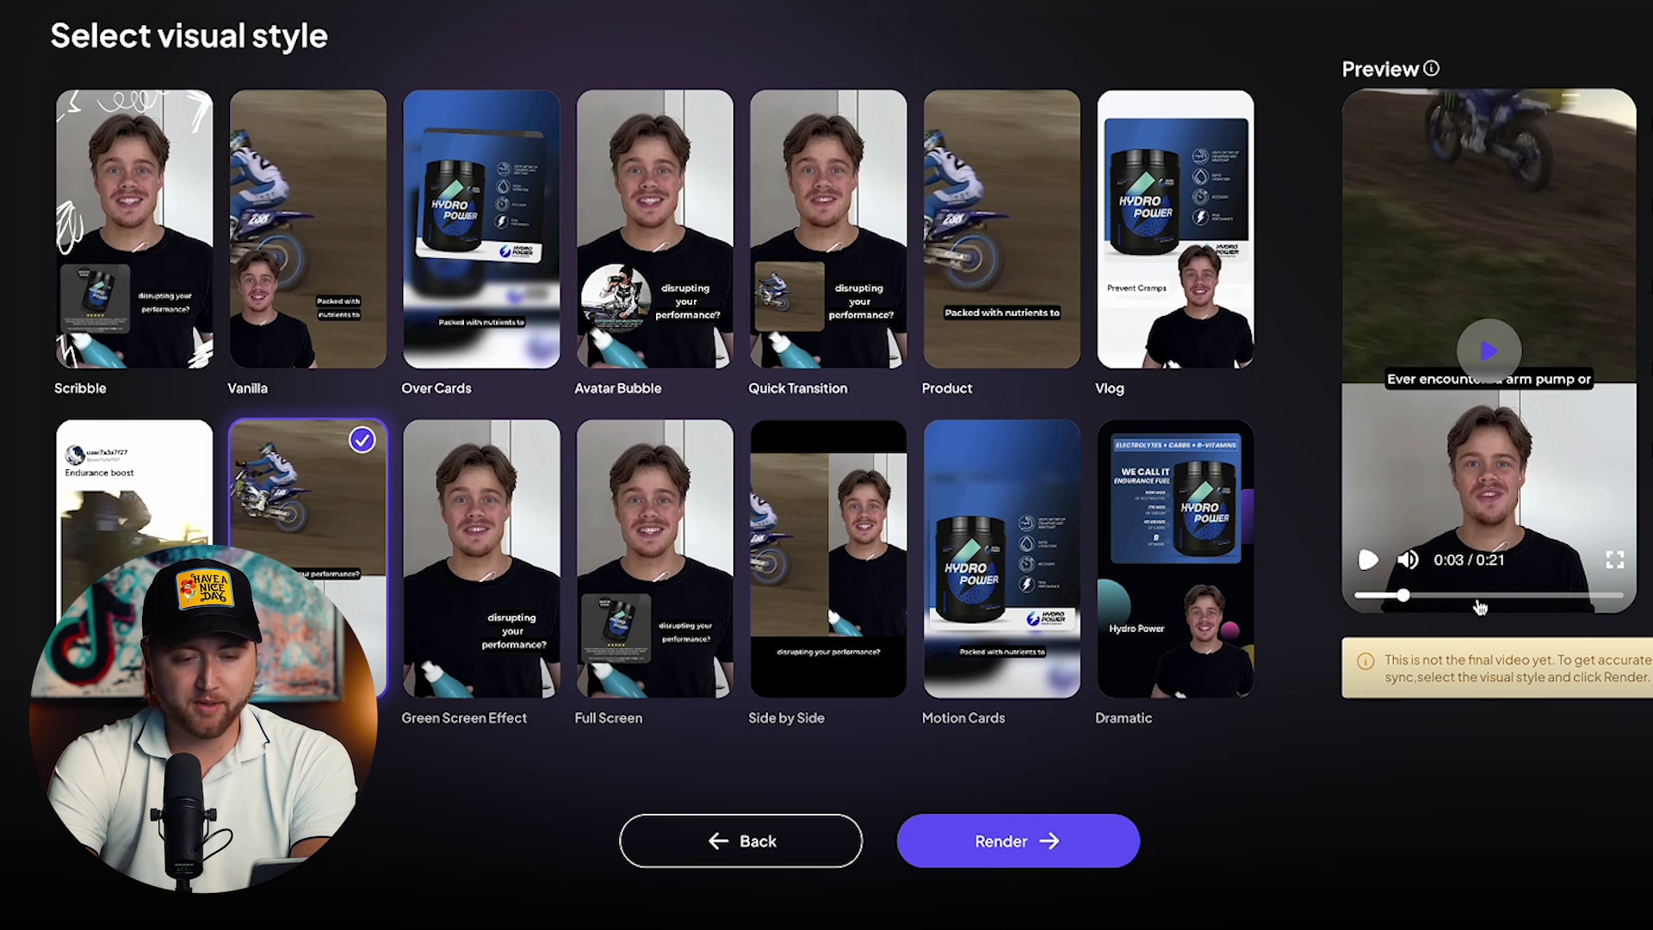
- Render the Hydro Power Endurance Fuel ad, confirming the credit charge, and open the result from Projects
click(1055, 850)
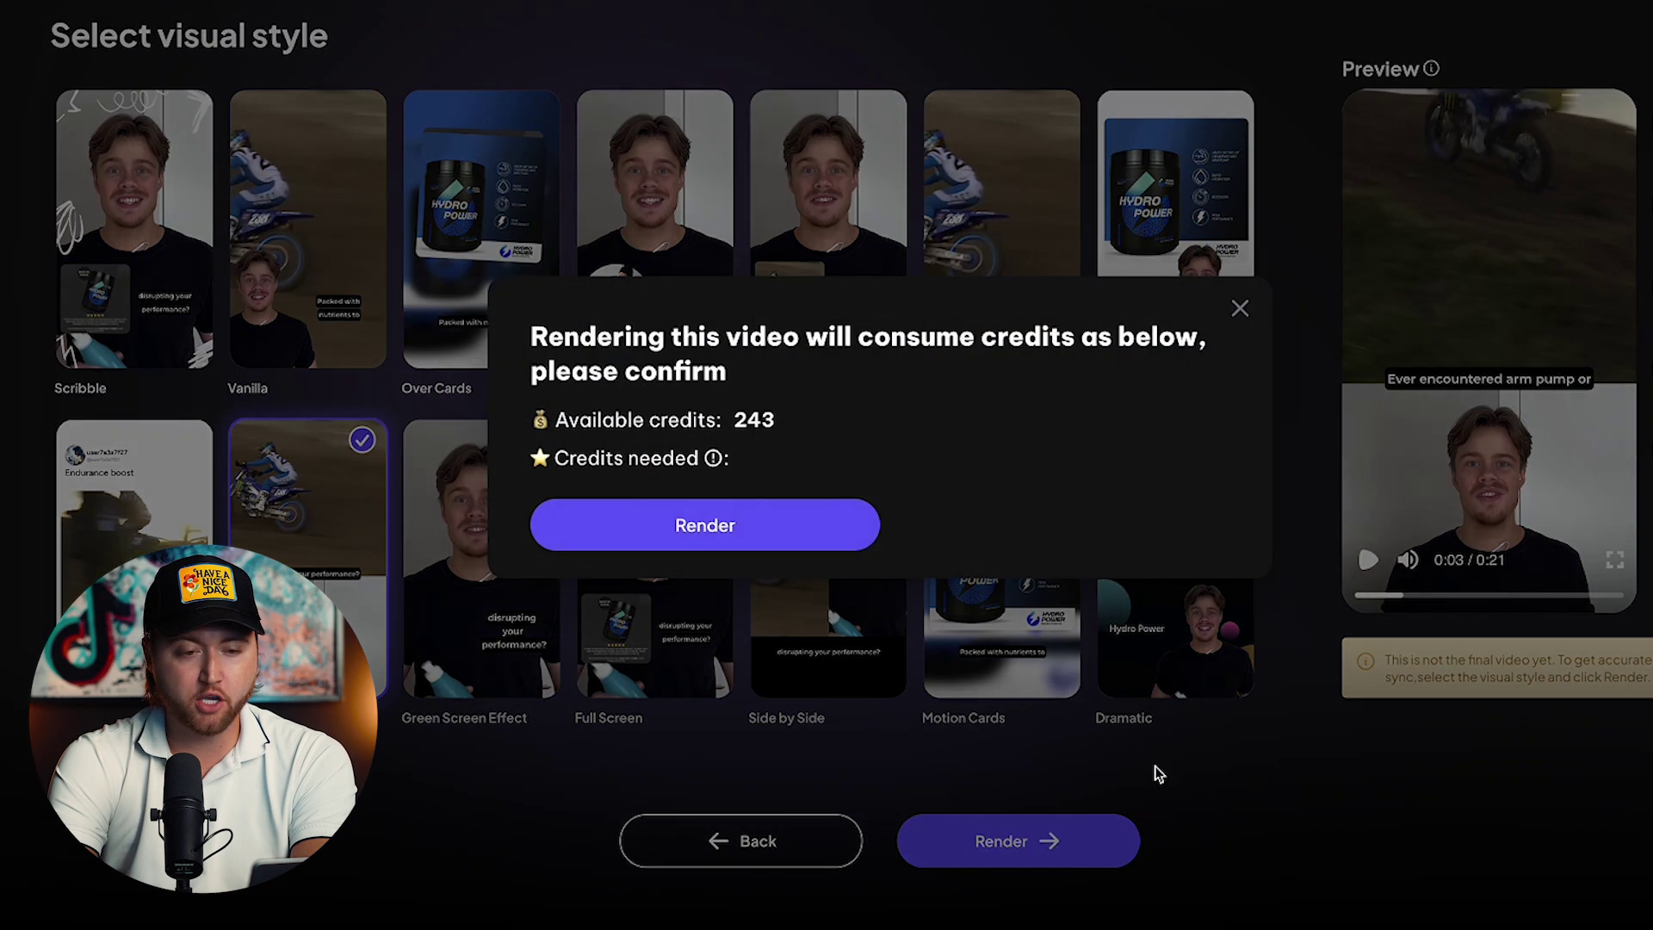
click(786, 538)
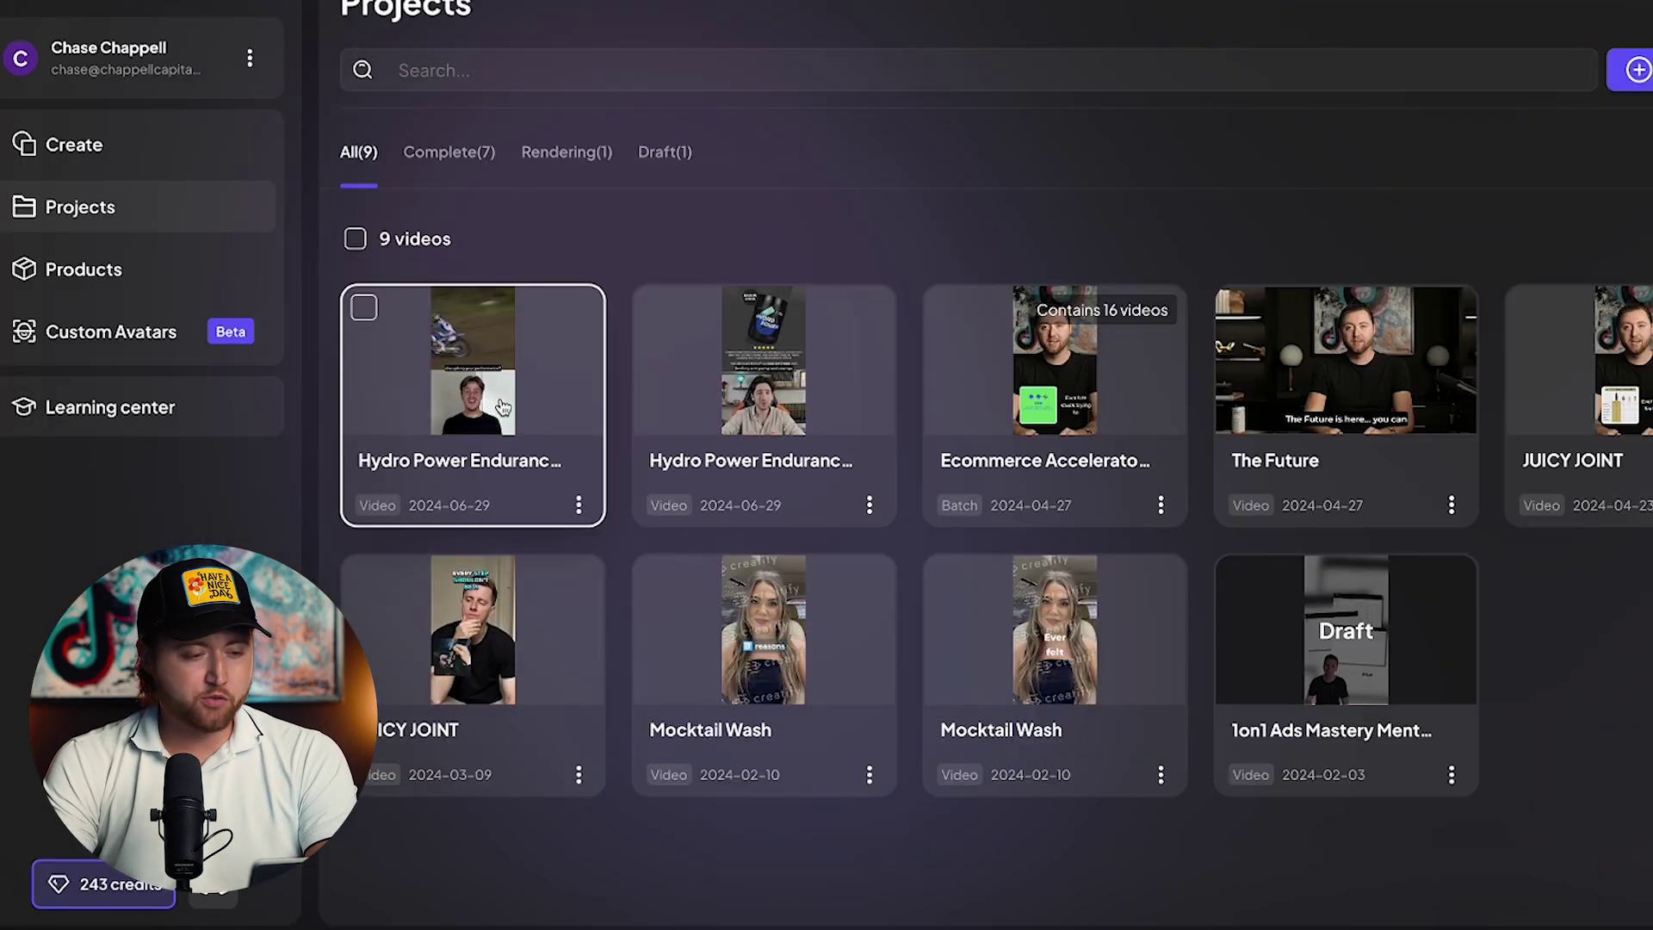
click(447, 348)
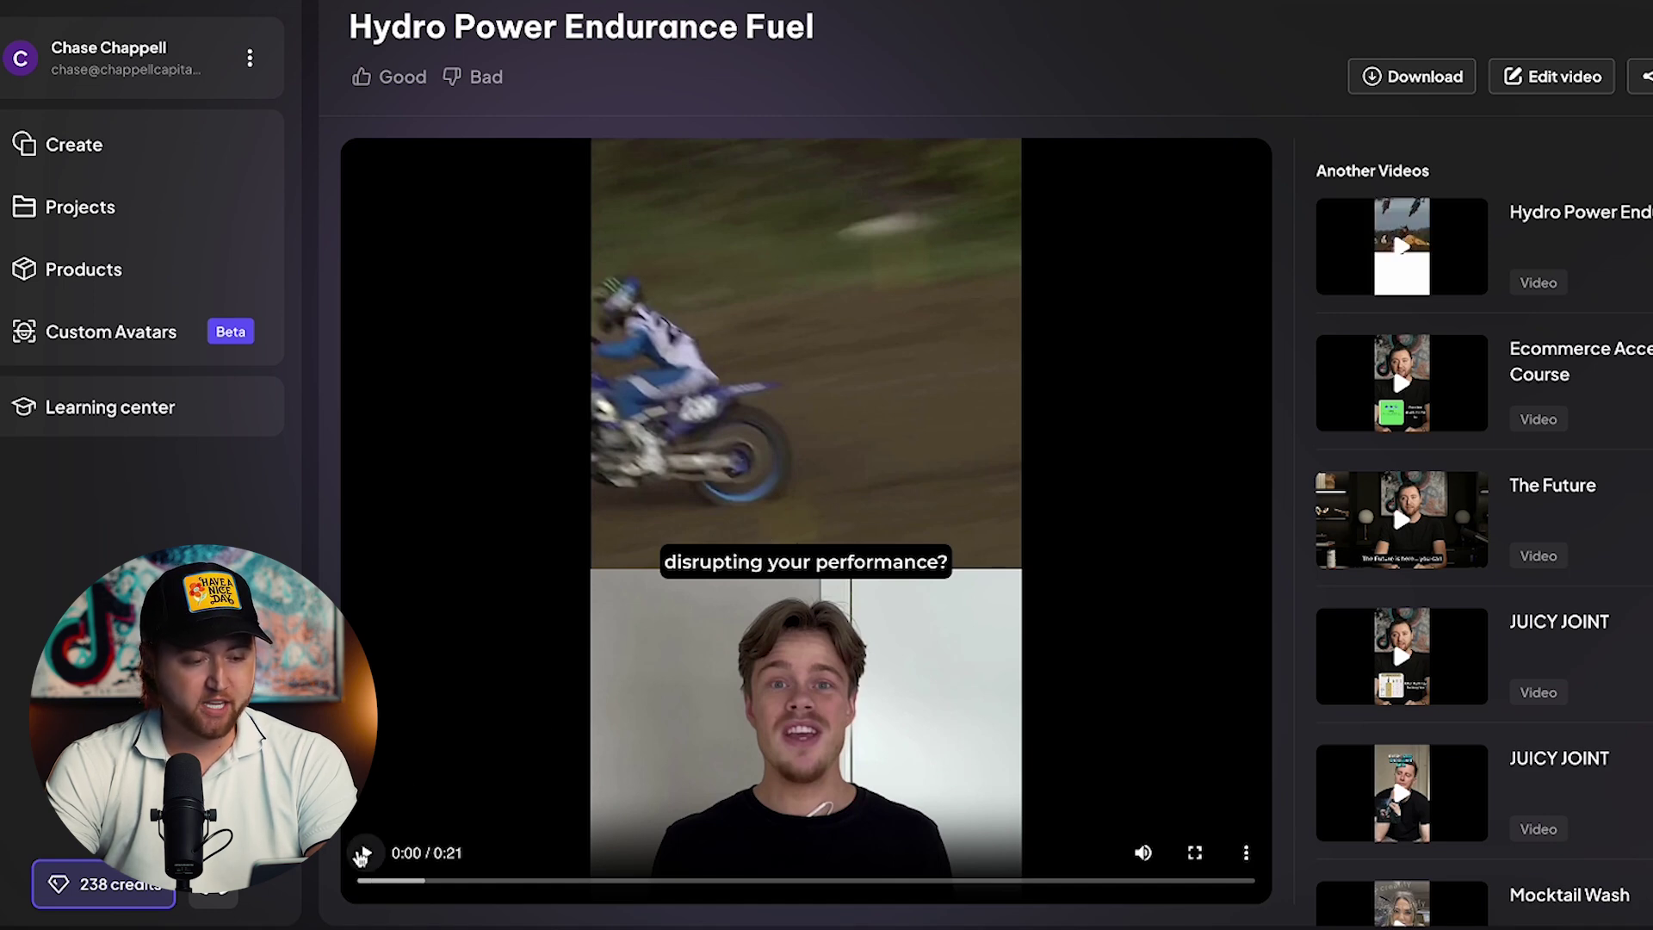
- Watch the rendered video, then bring it into the video editor
click(370, 871)
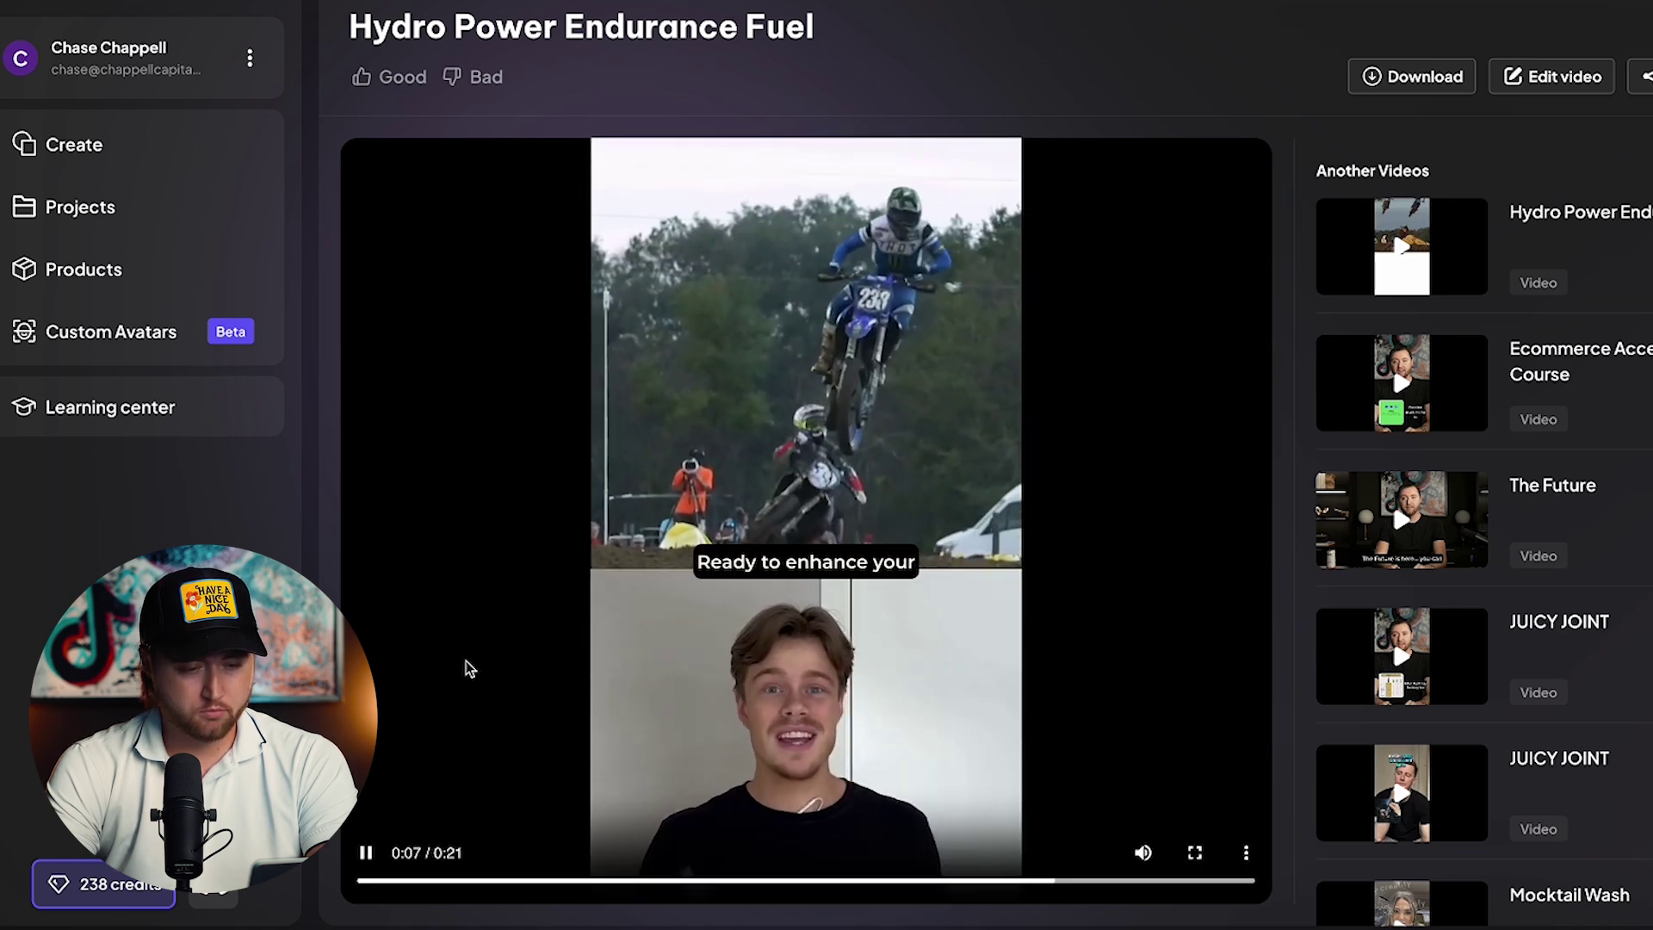
click(527, 635)
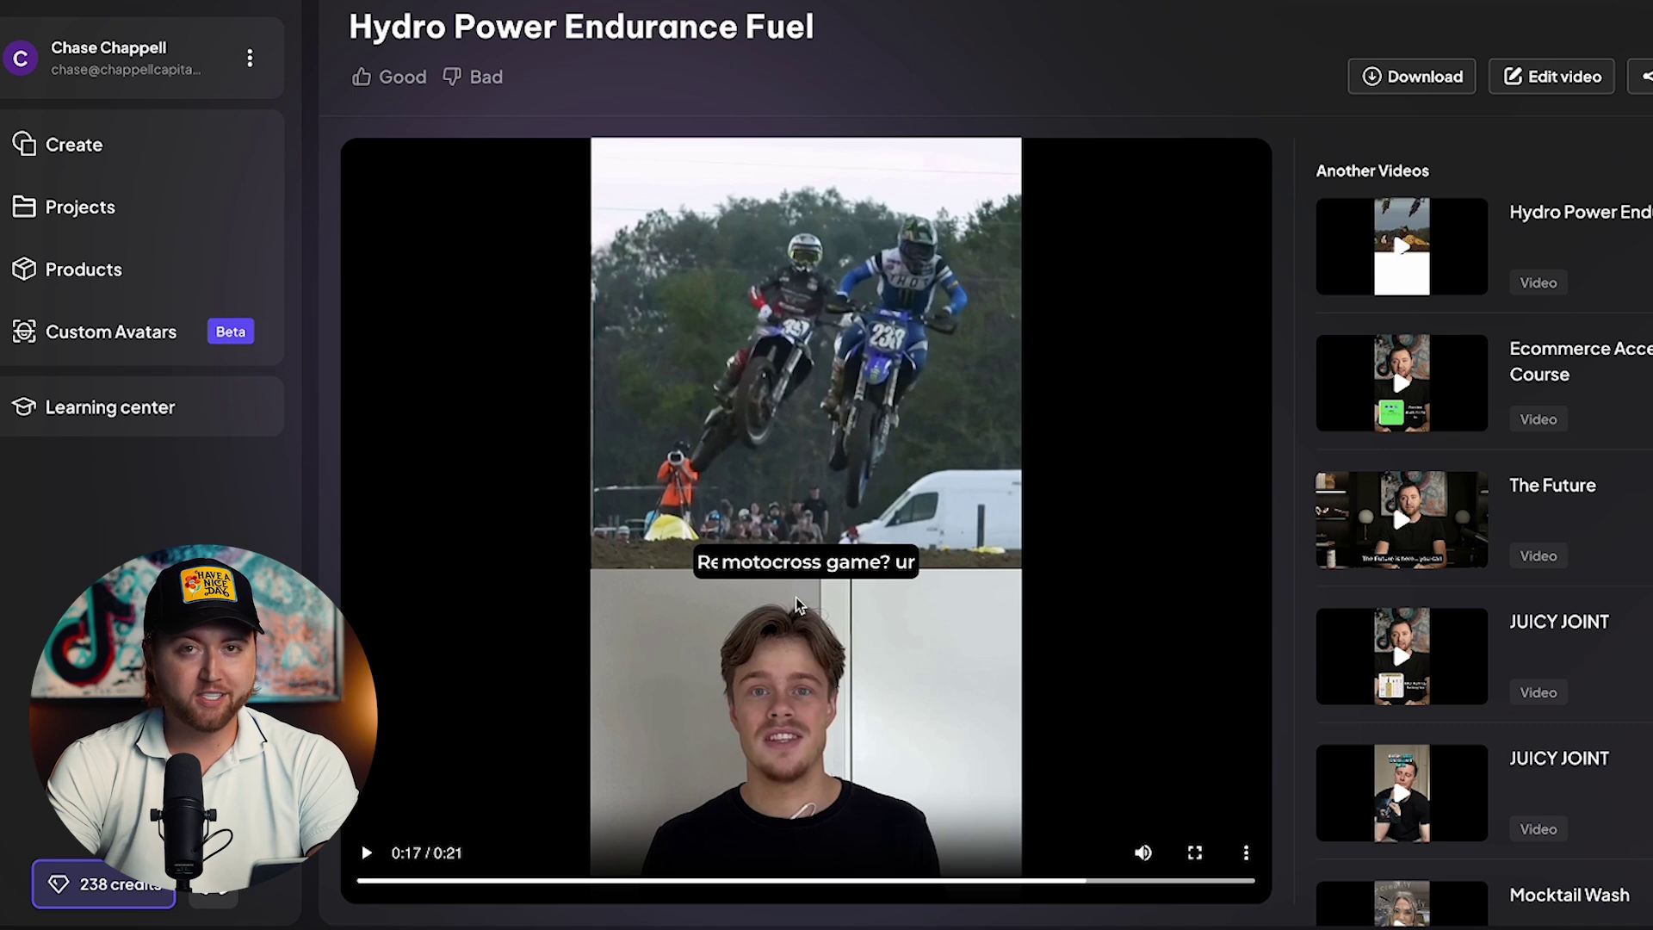
click(1525, 89)
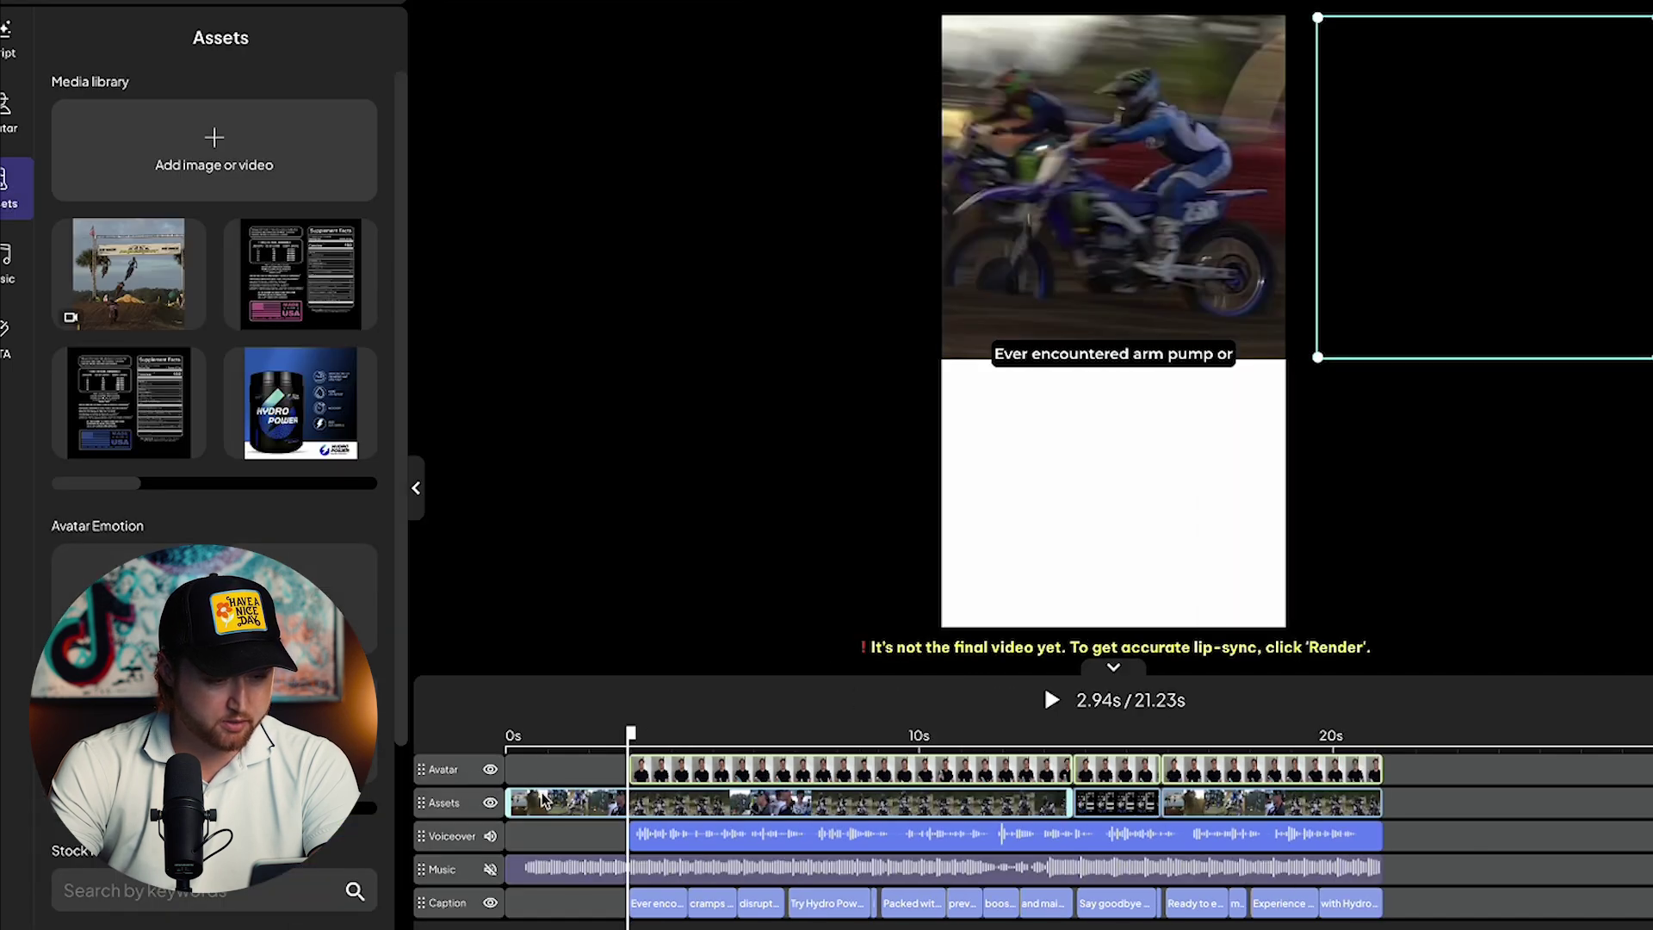
- Slide the supplement-facts clip and the last footage clip left so the clips run back to back
click(581, 794)
drag(1103, 809, 980, 809)
click(1218, 809)
drag(1218, 810, 1097, 810)
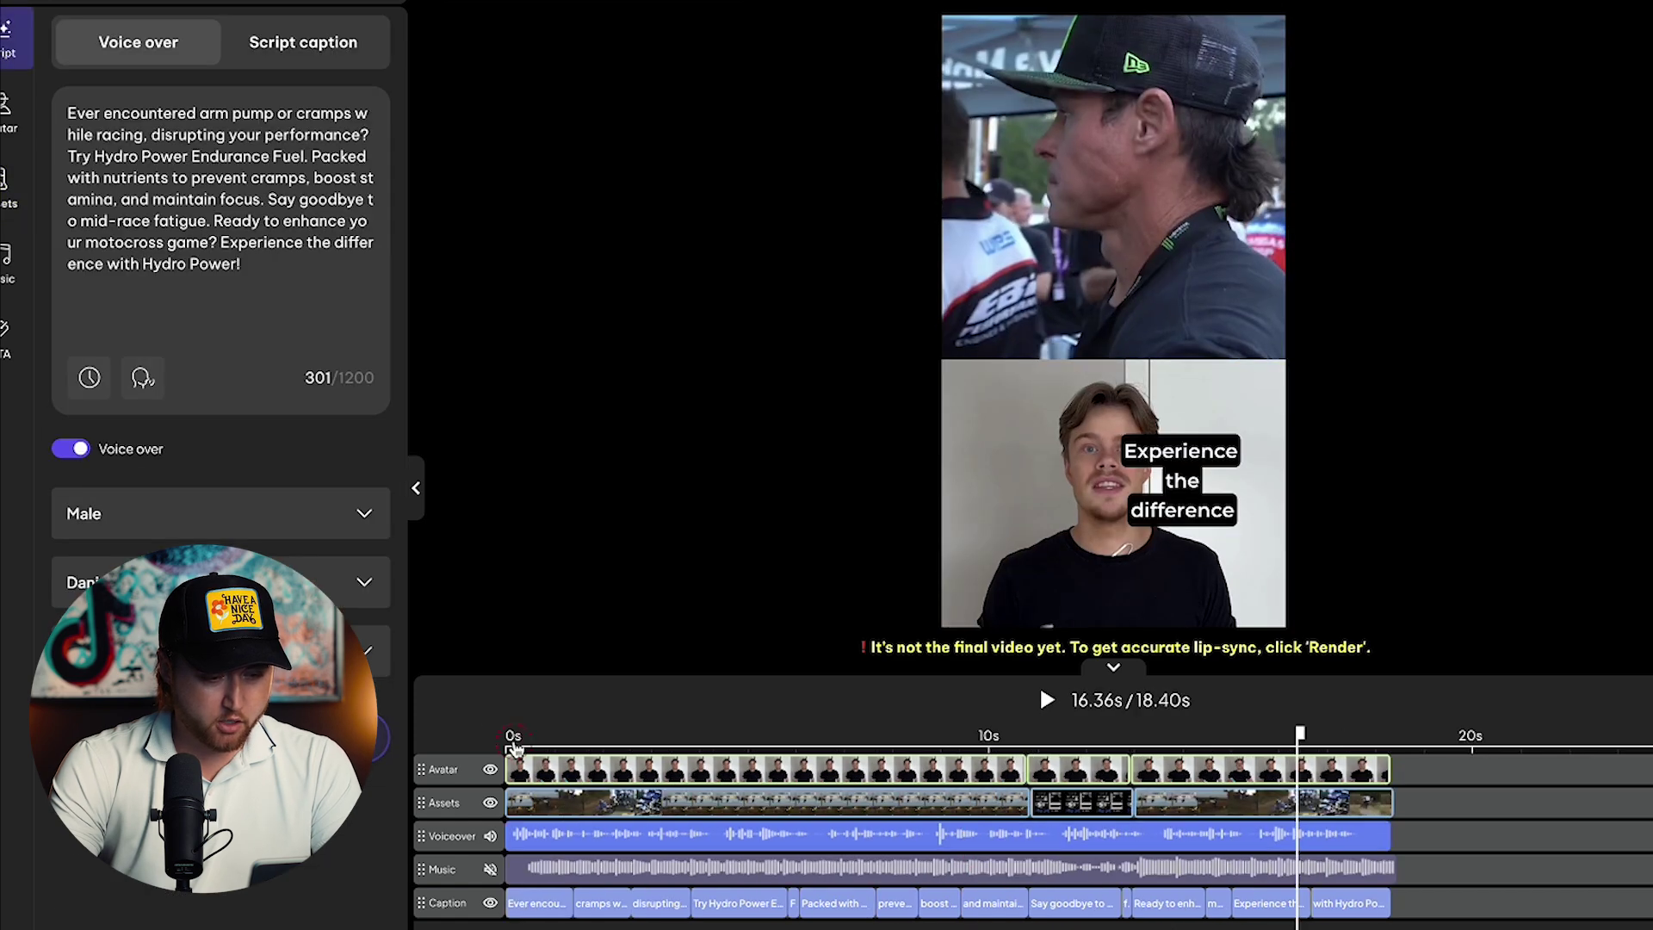
- Preview the shortened 18.40-second video from 0s and select the first caption
click(510, 739)
key(space)
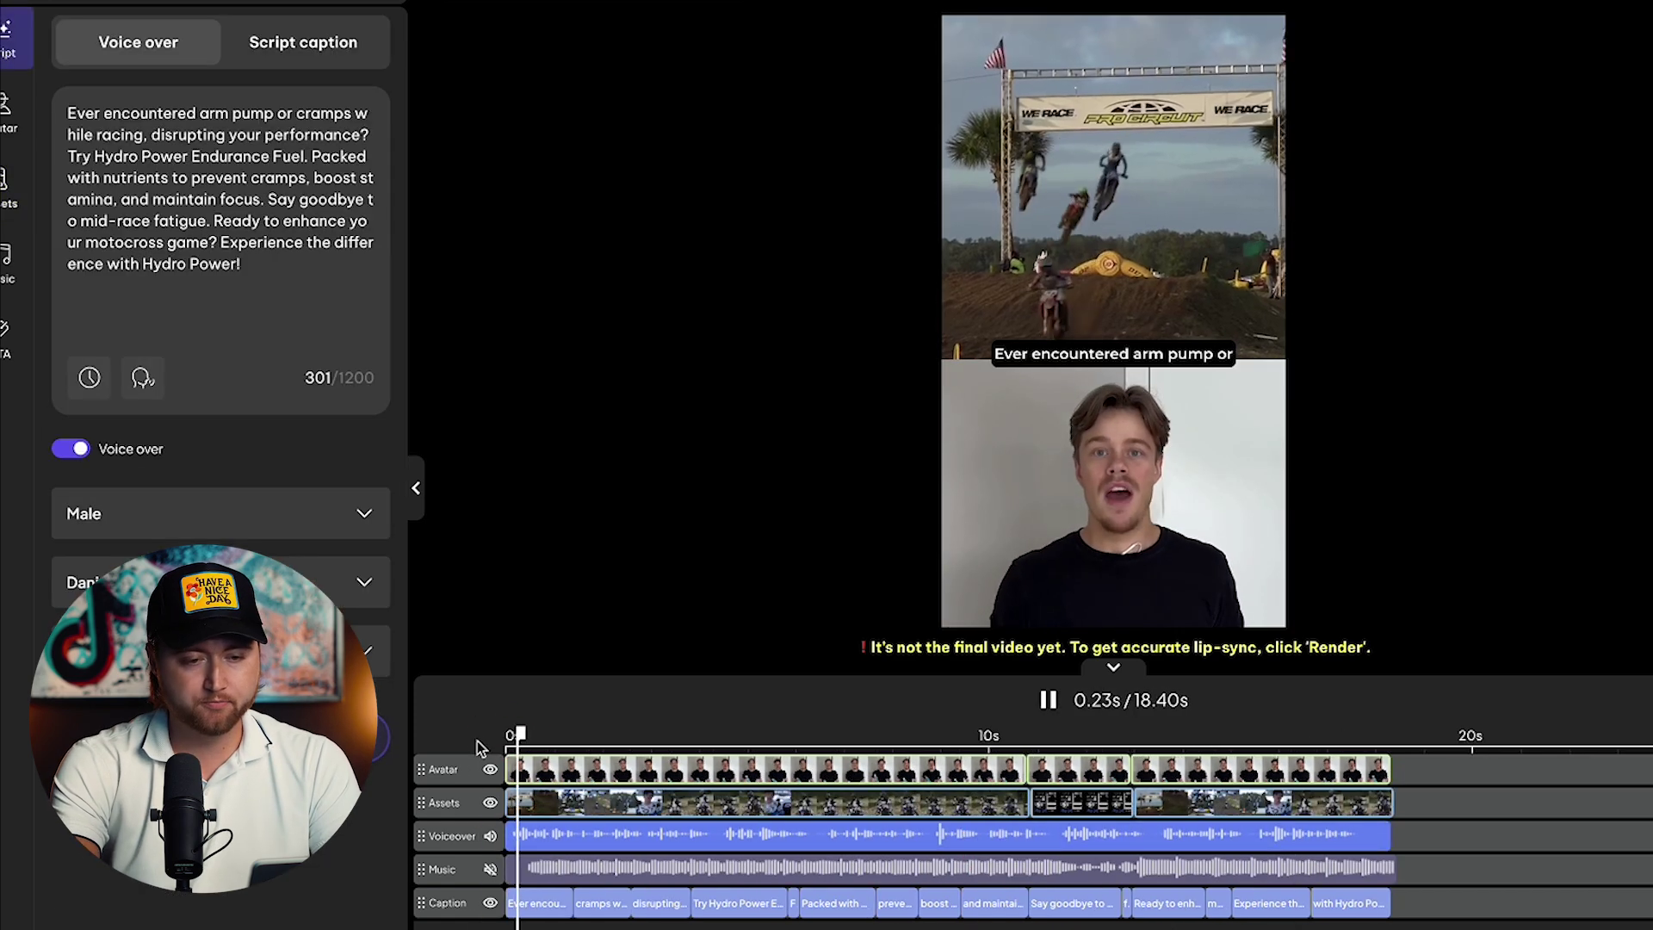
key(space)
click(534, 911)
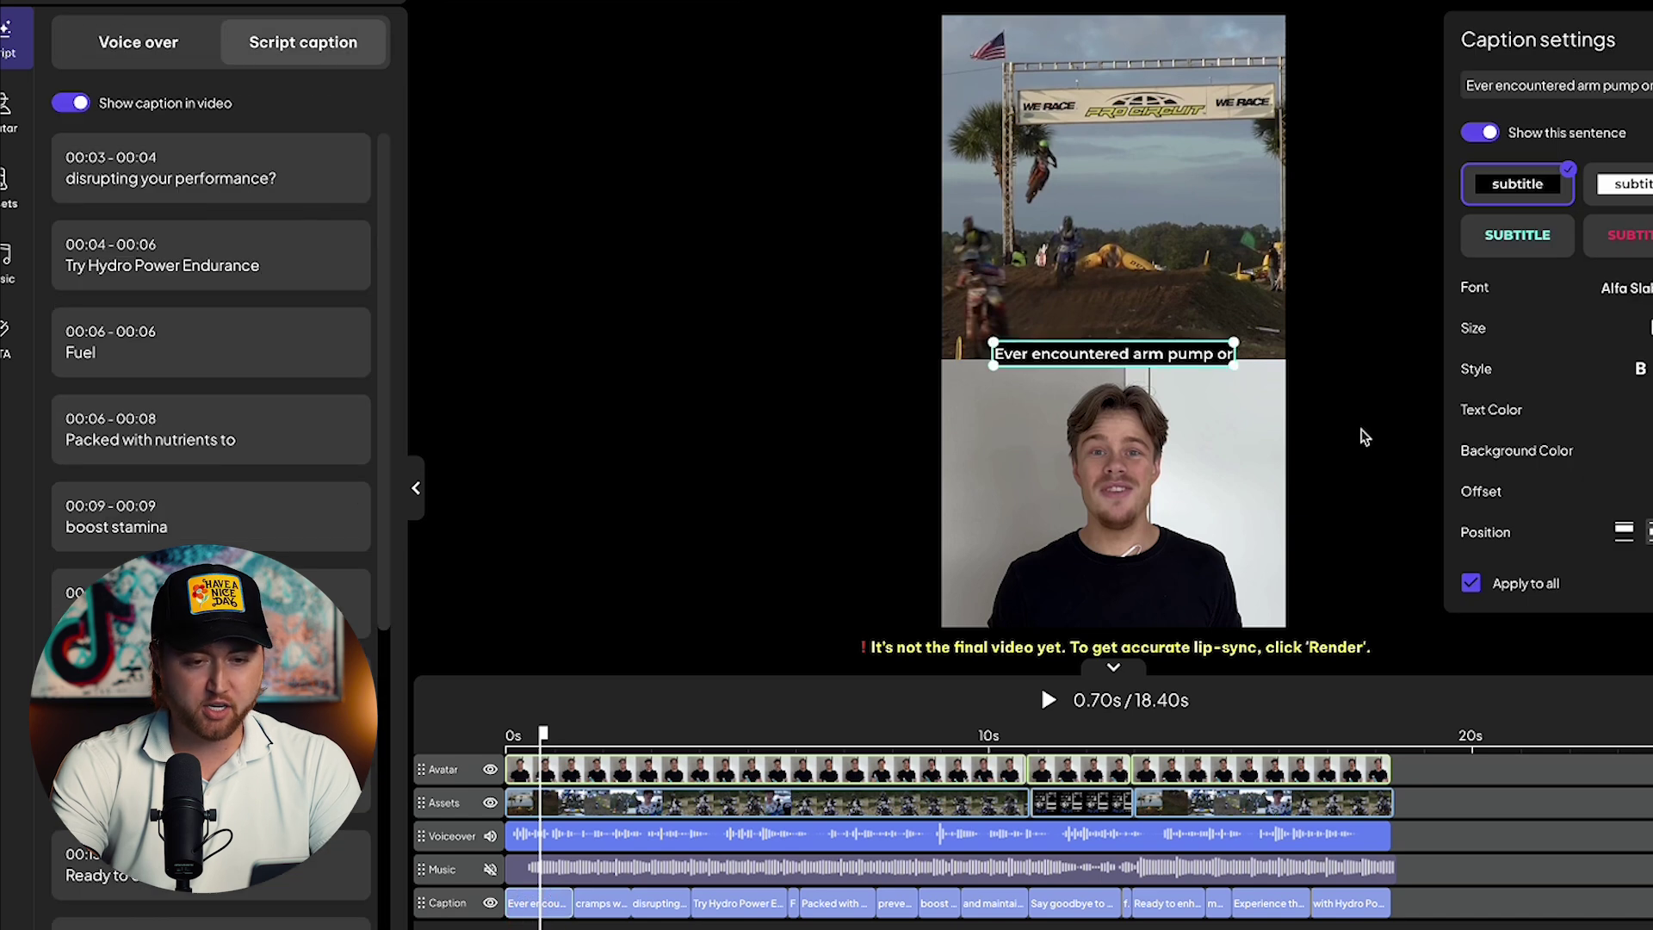
- Apply the cyan uppercase SUBTITLE caption style to all captions and widen the box to wrap onto two lines
click(1517, 235)
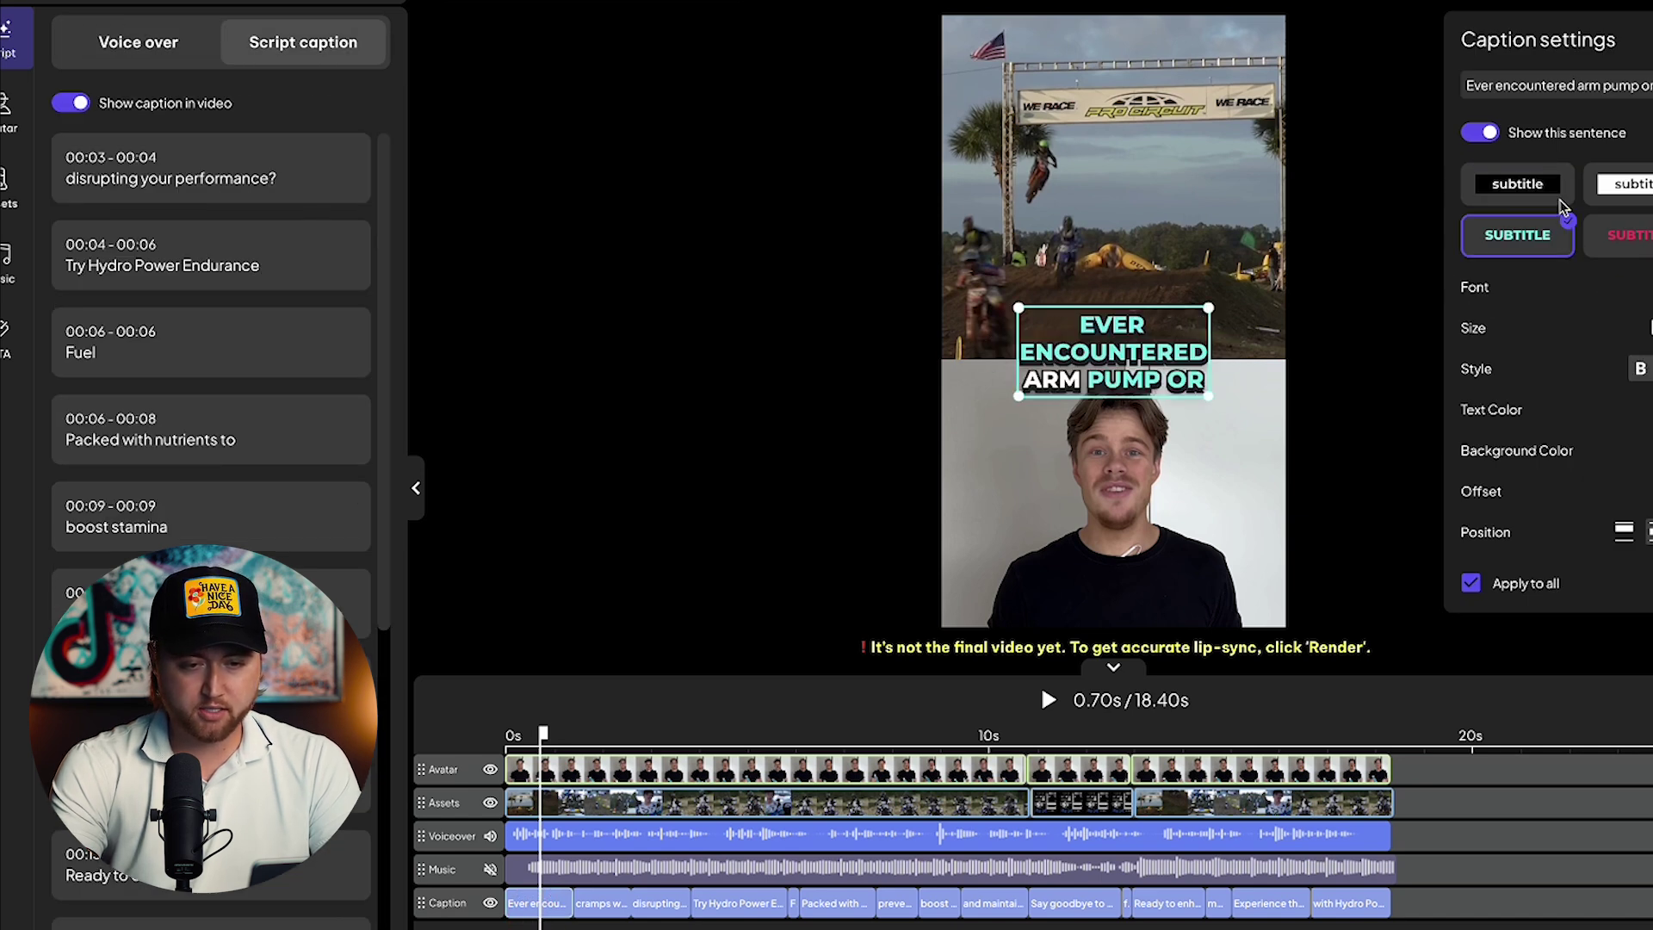
click(1621, 184)
click(1635, 234)
click(1516, 235)
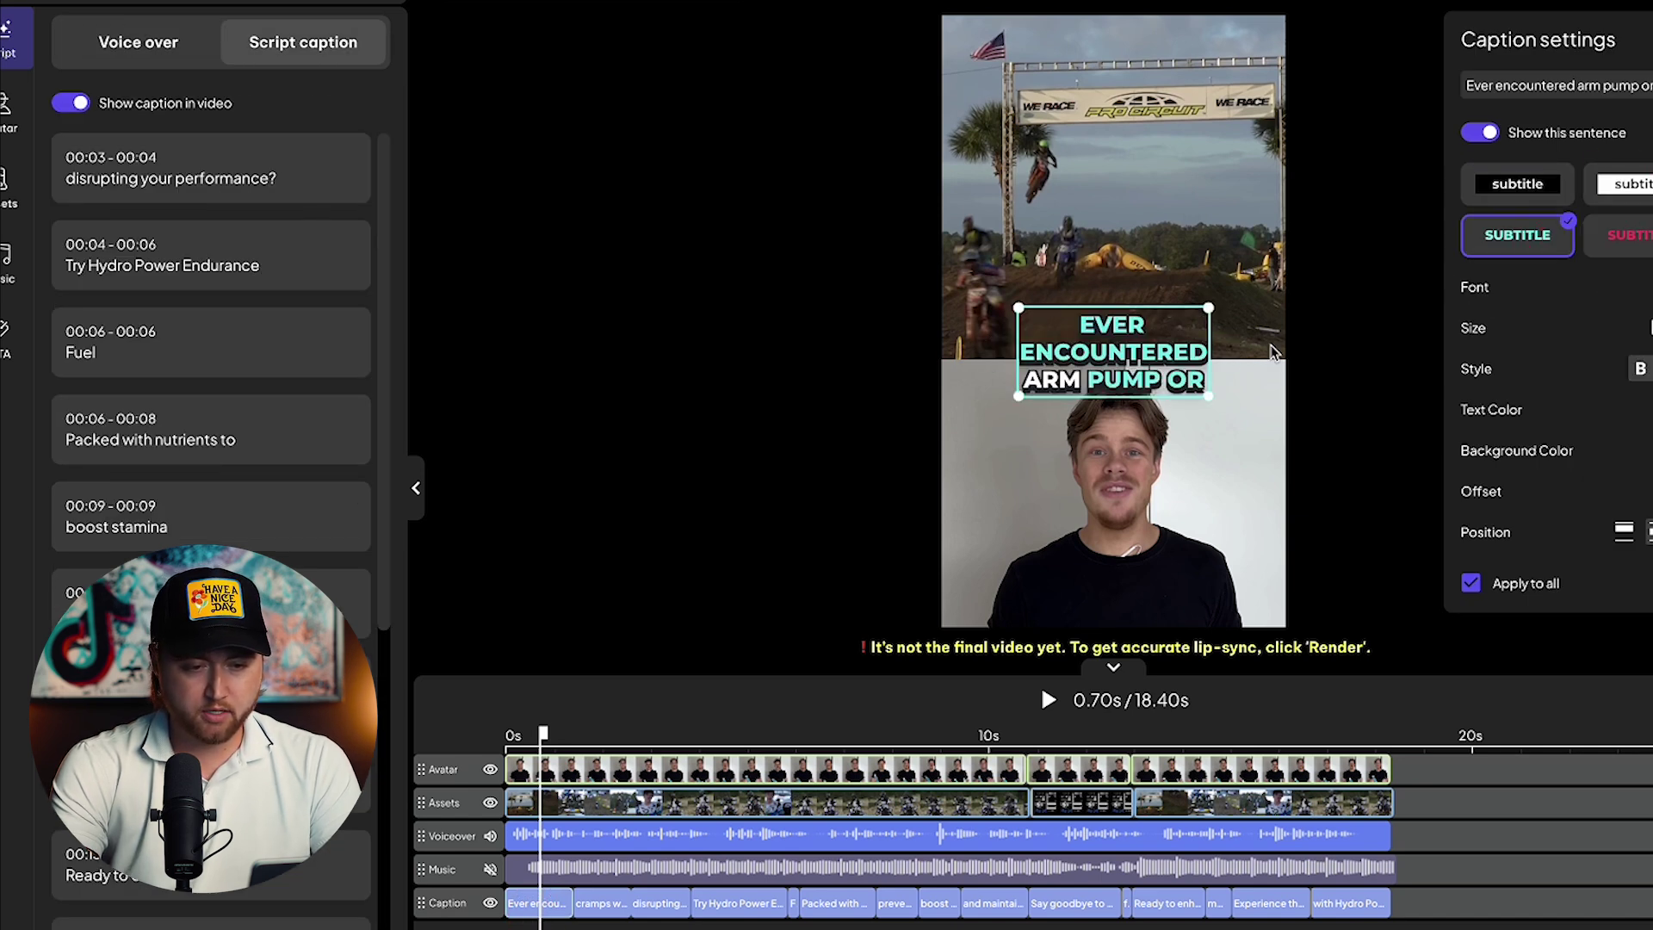
drag(1206, 316, 1246, 322)
- Replay the video from the start to review the new captions, then select the first caption
drag(543, 730, 508, 737)
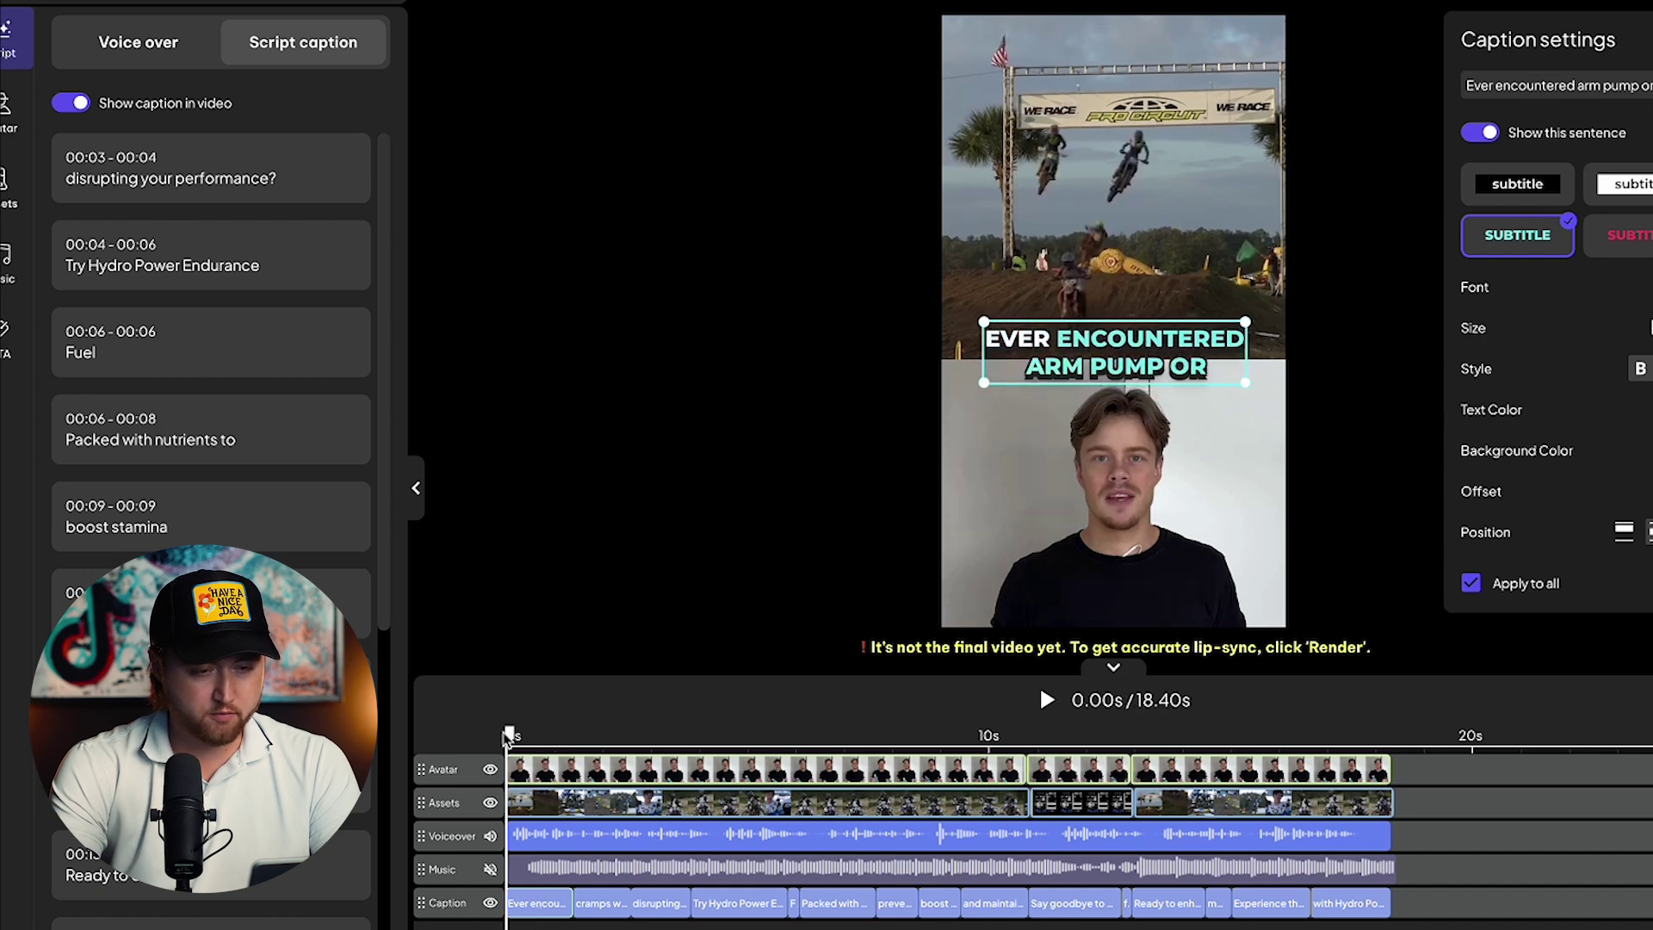
key(space)
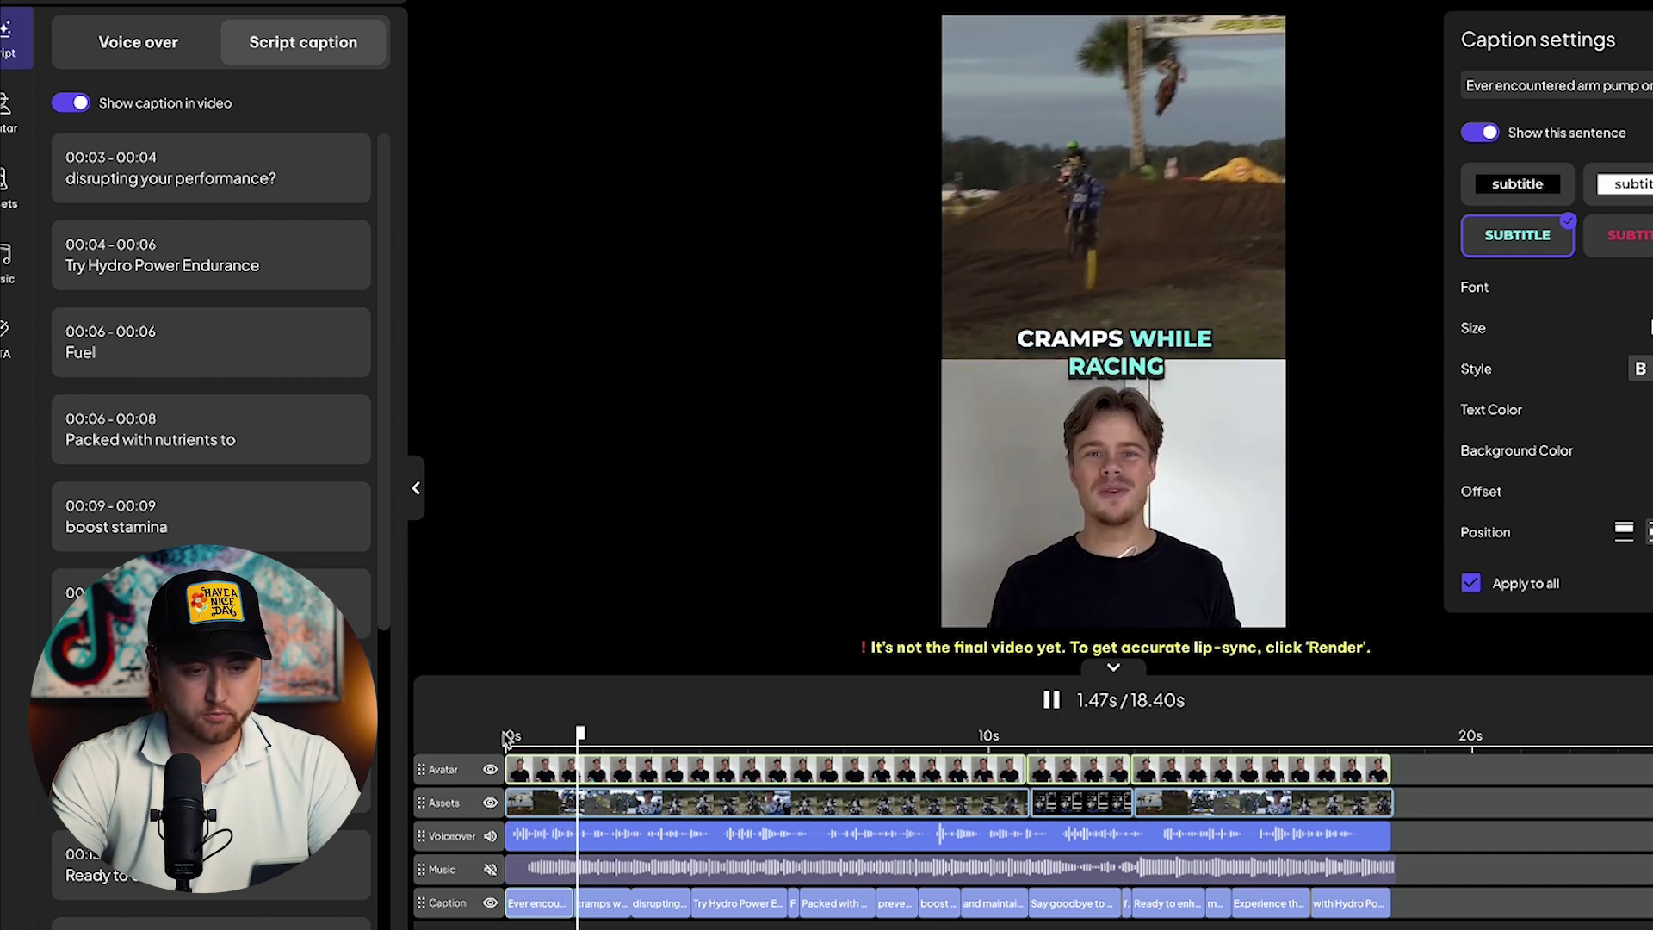
key(space)
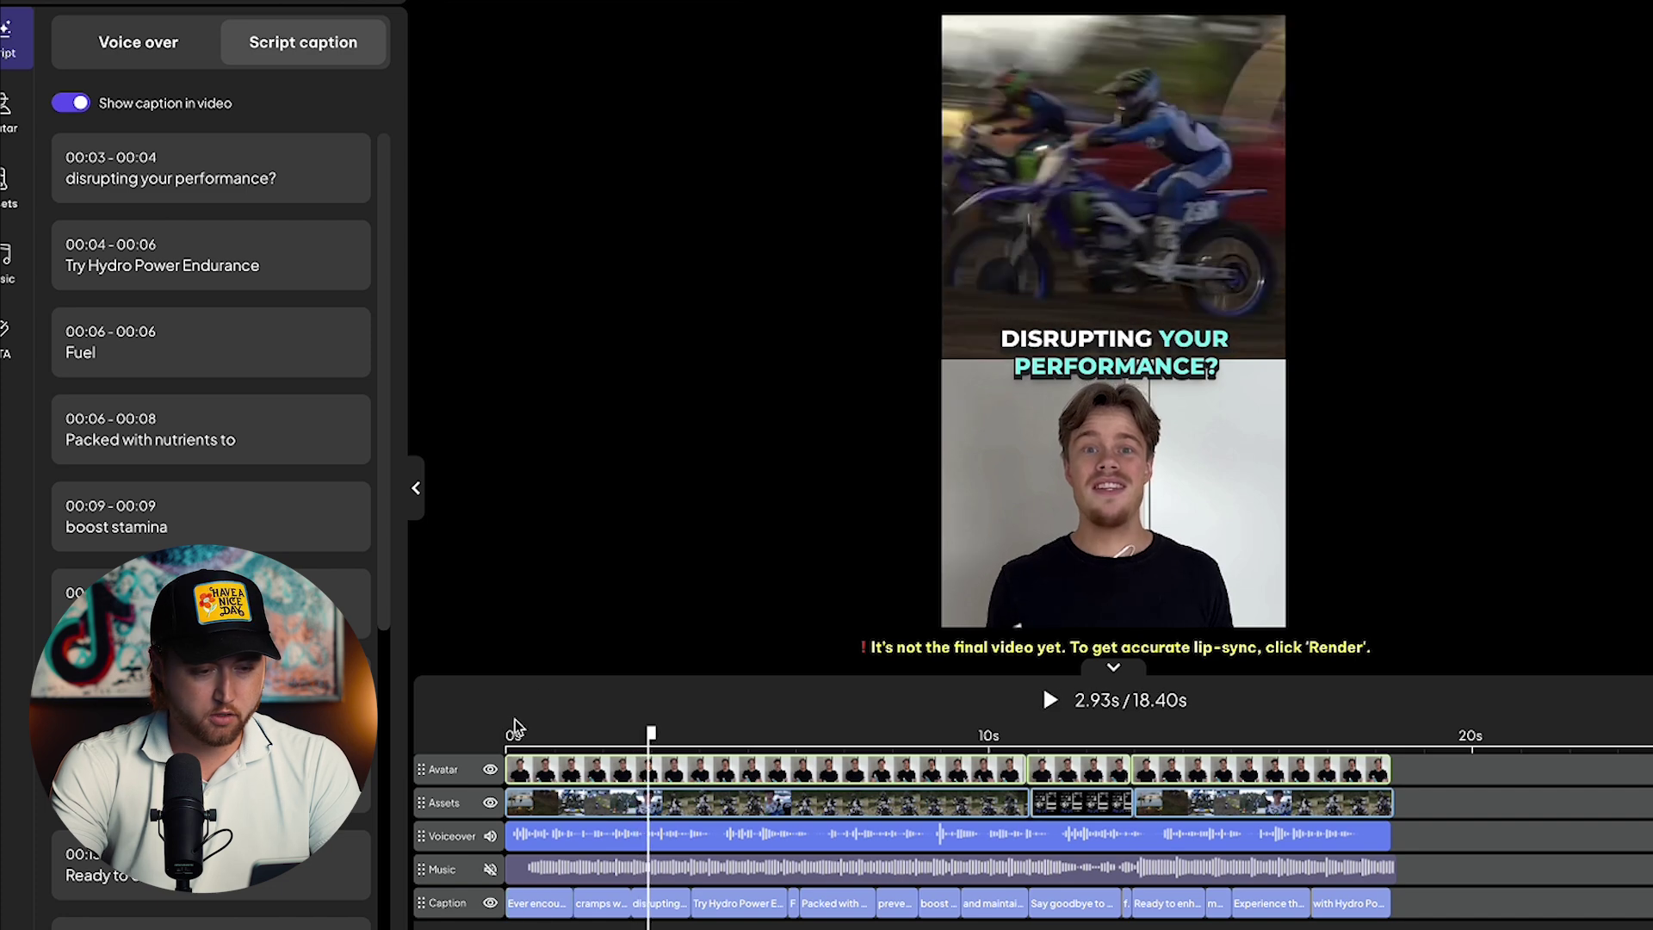
click(513, 733)
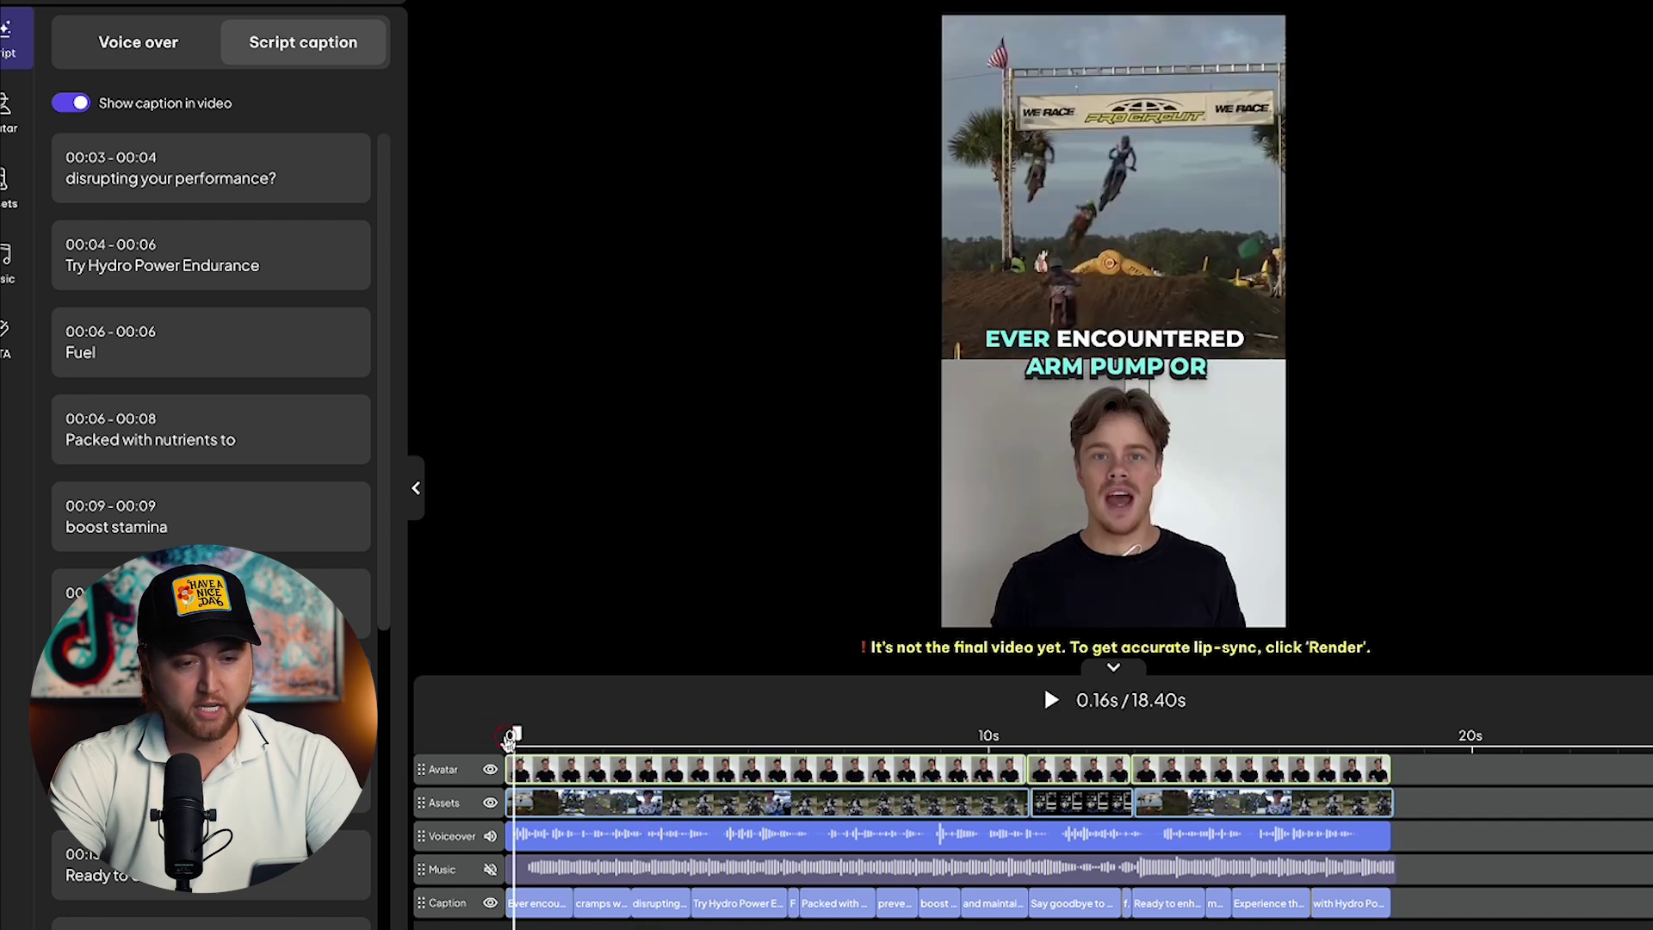
click(542, 901)
- Place the Hydro Power product image from the media library on the footage track at 11.35s
click(1020, 803)
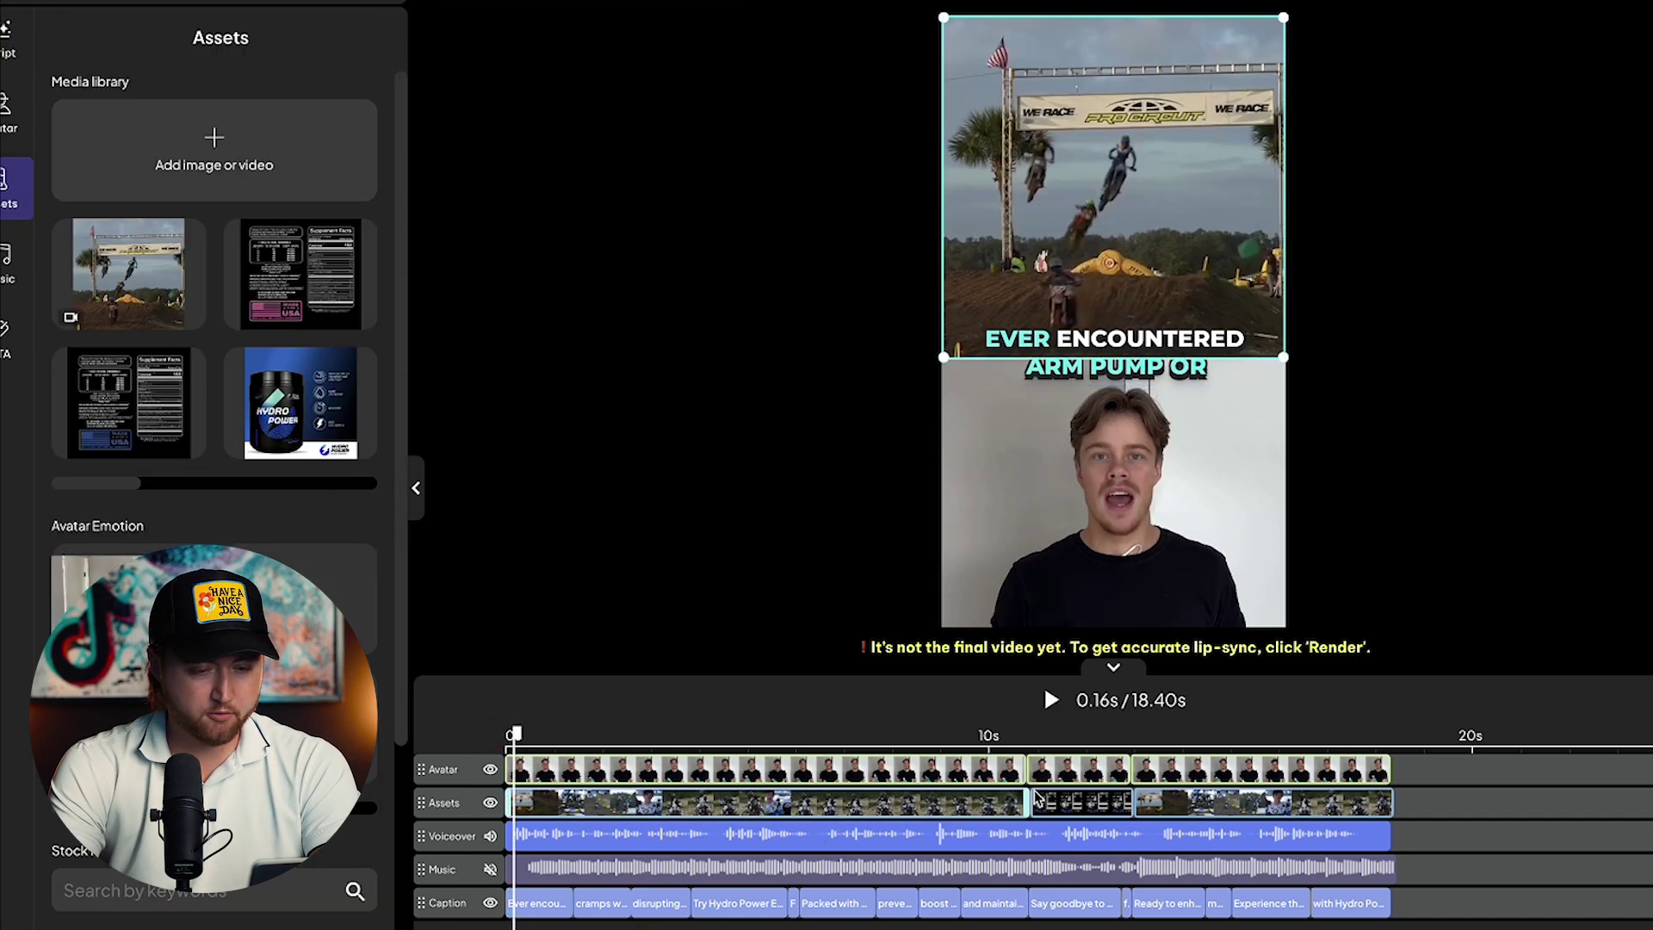
click(1056, 802)
drag(355, 427, 1057, 787)
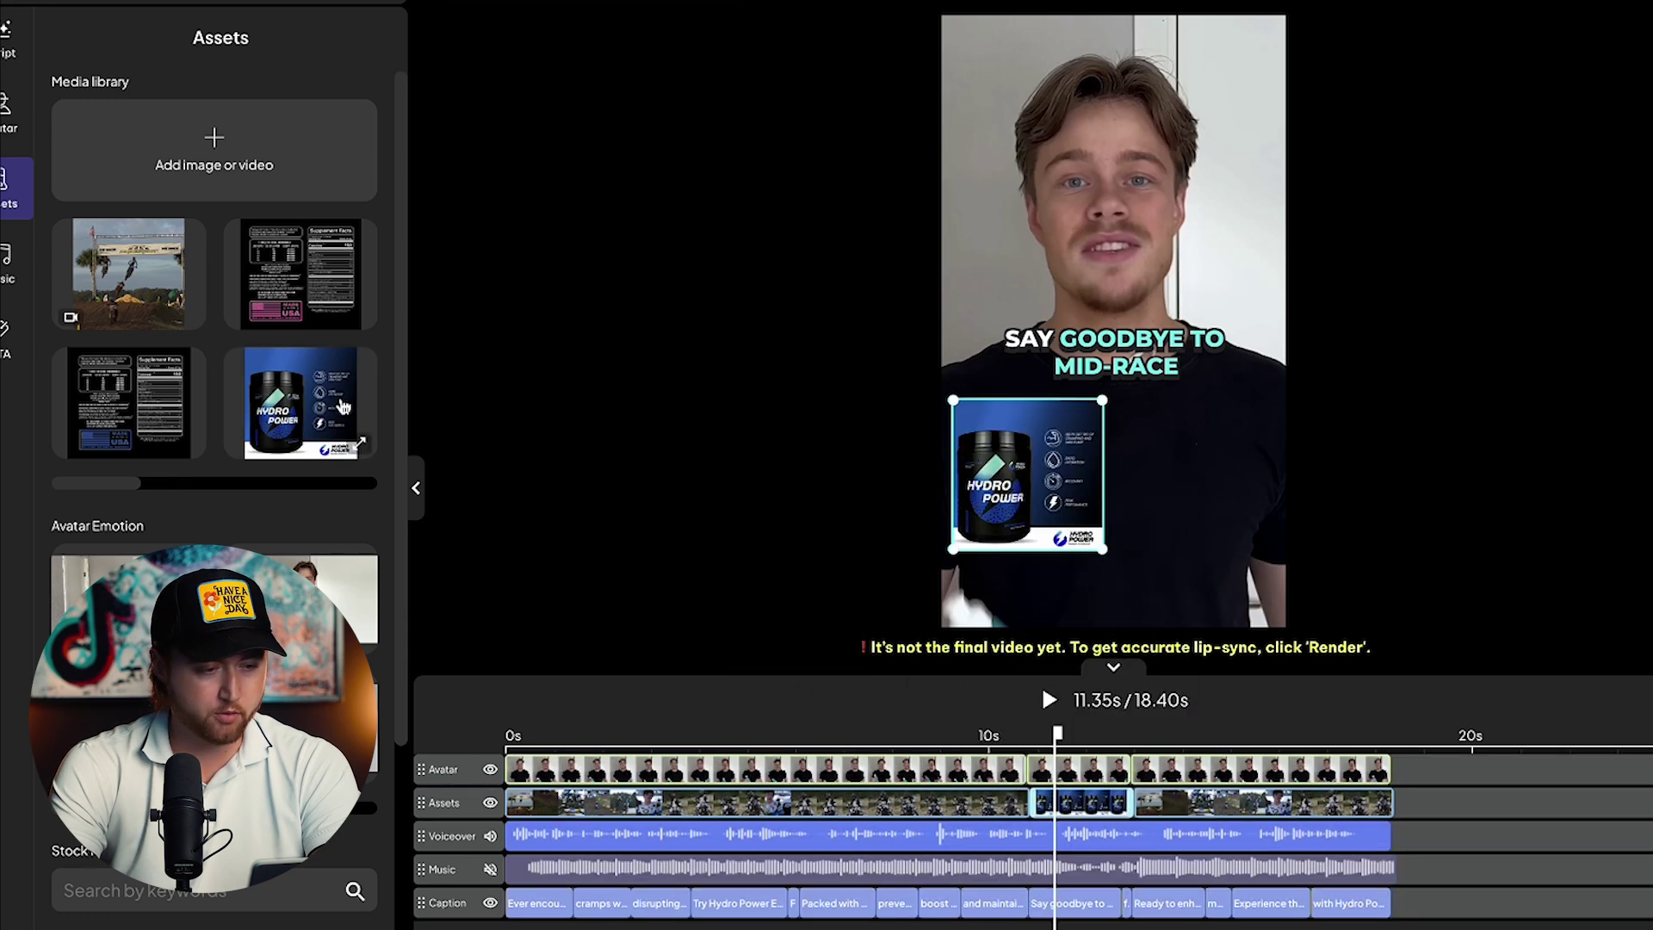
scroll(250, 396, down, 2)
drag(129, 349, 310, 332)
drag(353, 250, 116, 235)
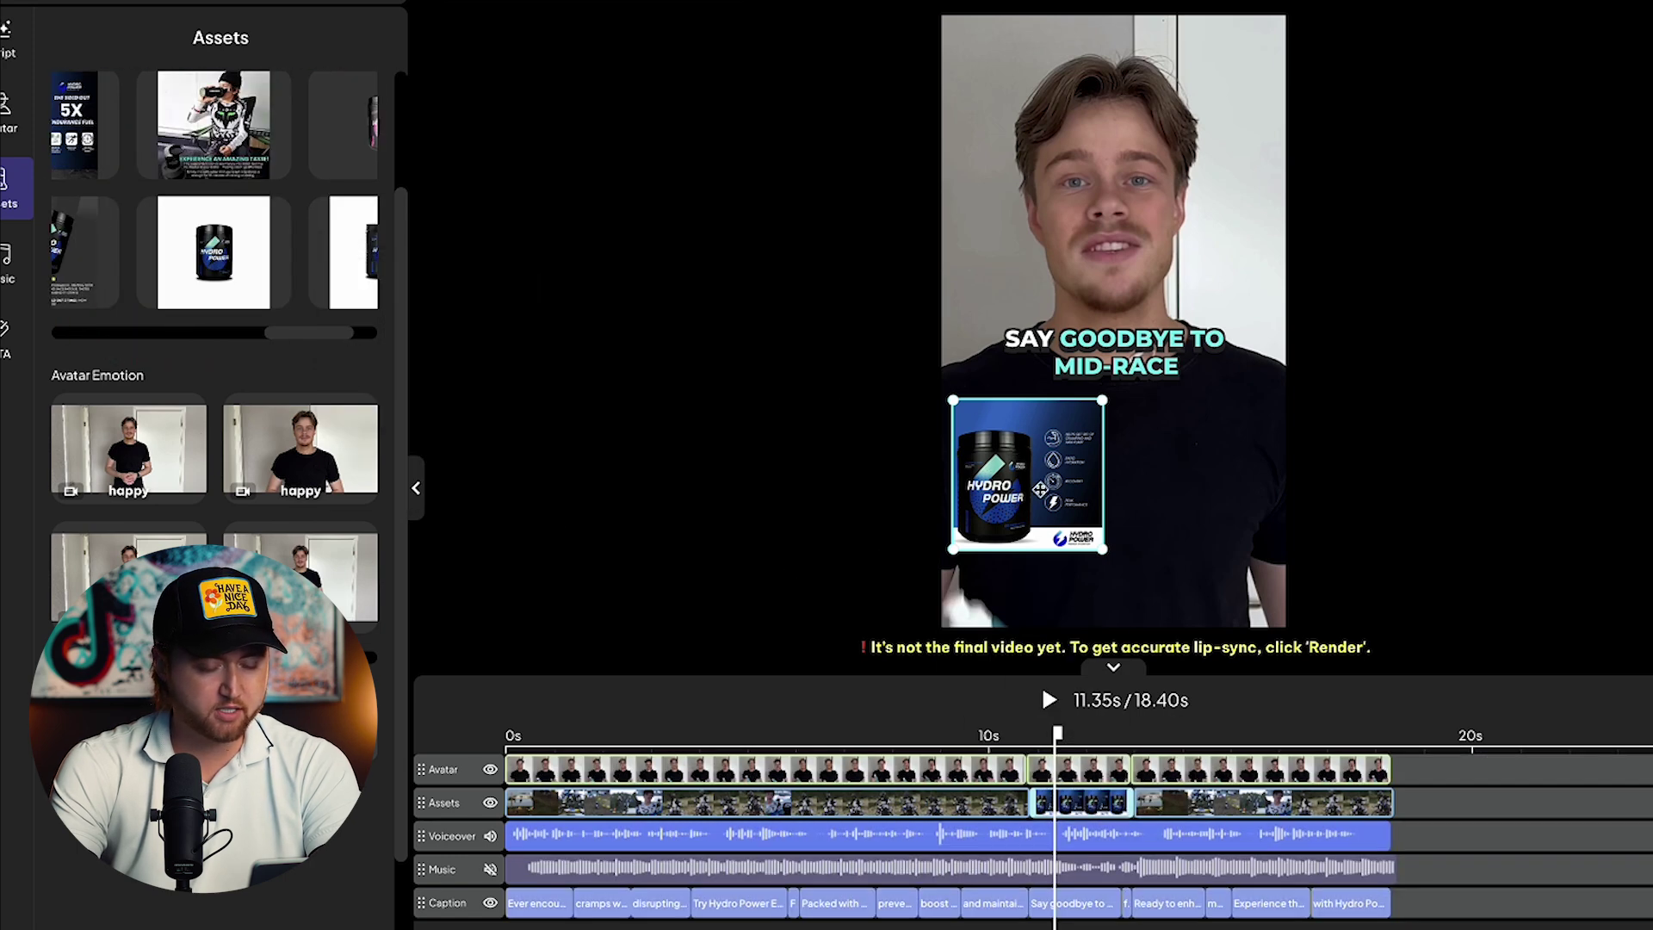
- Preview from the product shot, then regenerate the voiceover and captions to match the timeline
click(1051, 702)
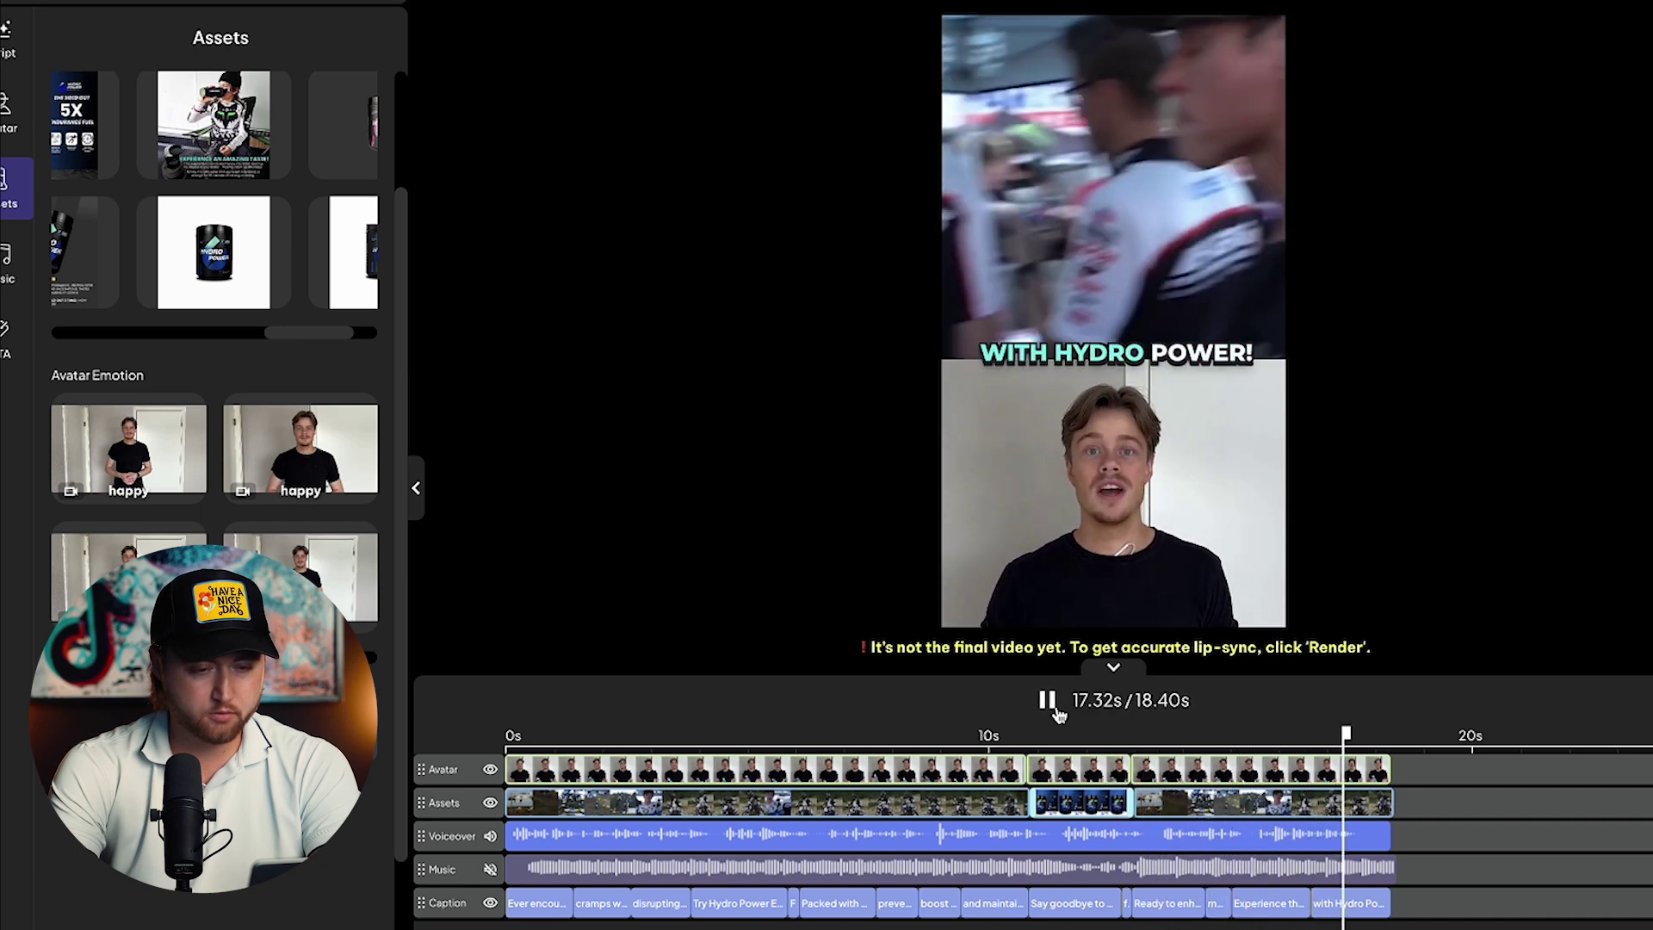
click(1305, 737)
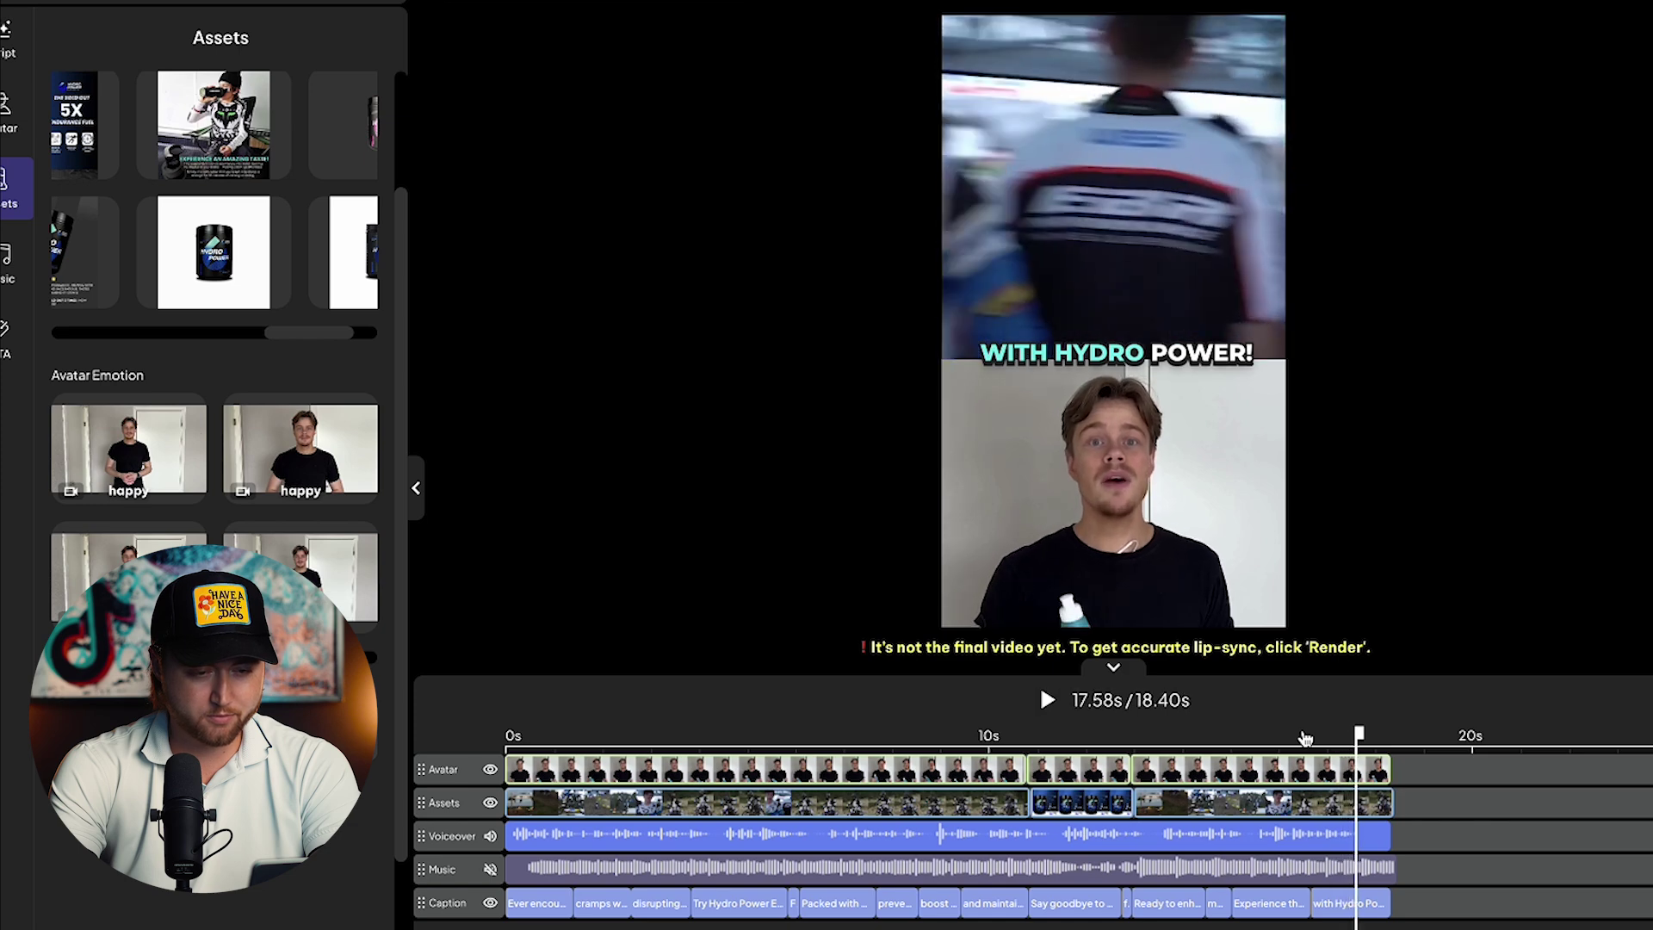
click(1380, 837)
click(1378, 830)
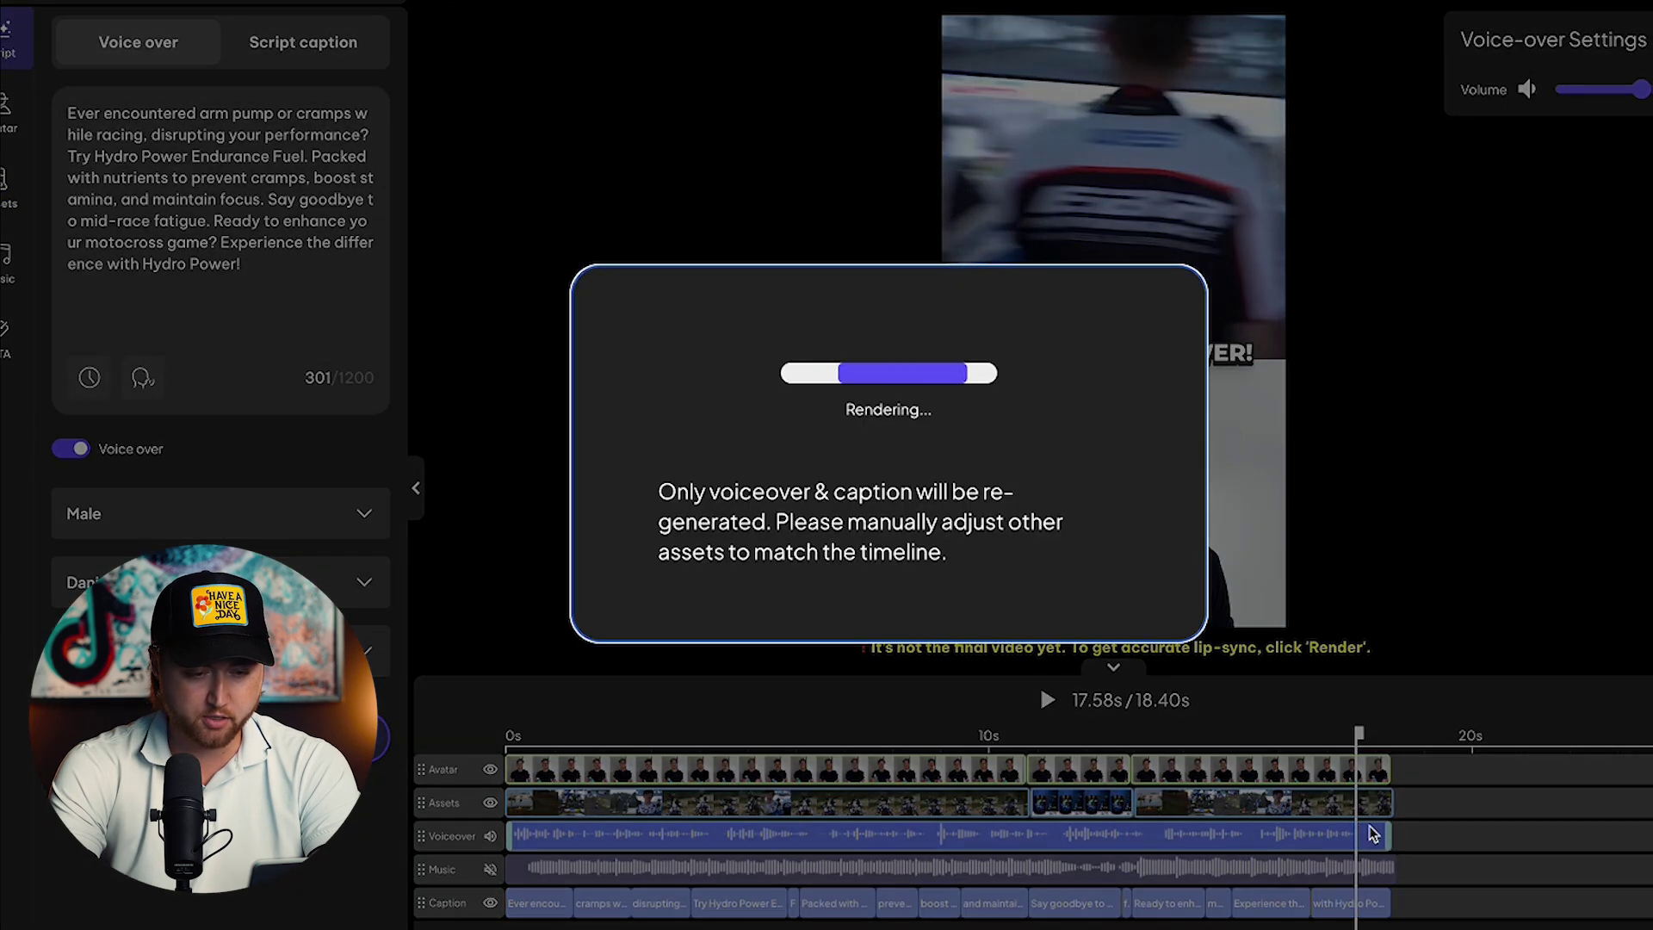
- Trim the avatar clip's end to the voiceover and preview from about 13.7 seconds
click(1364, 768)
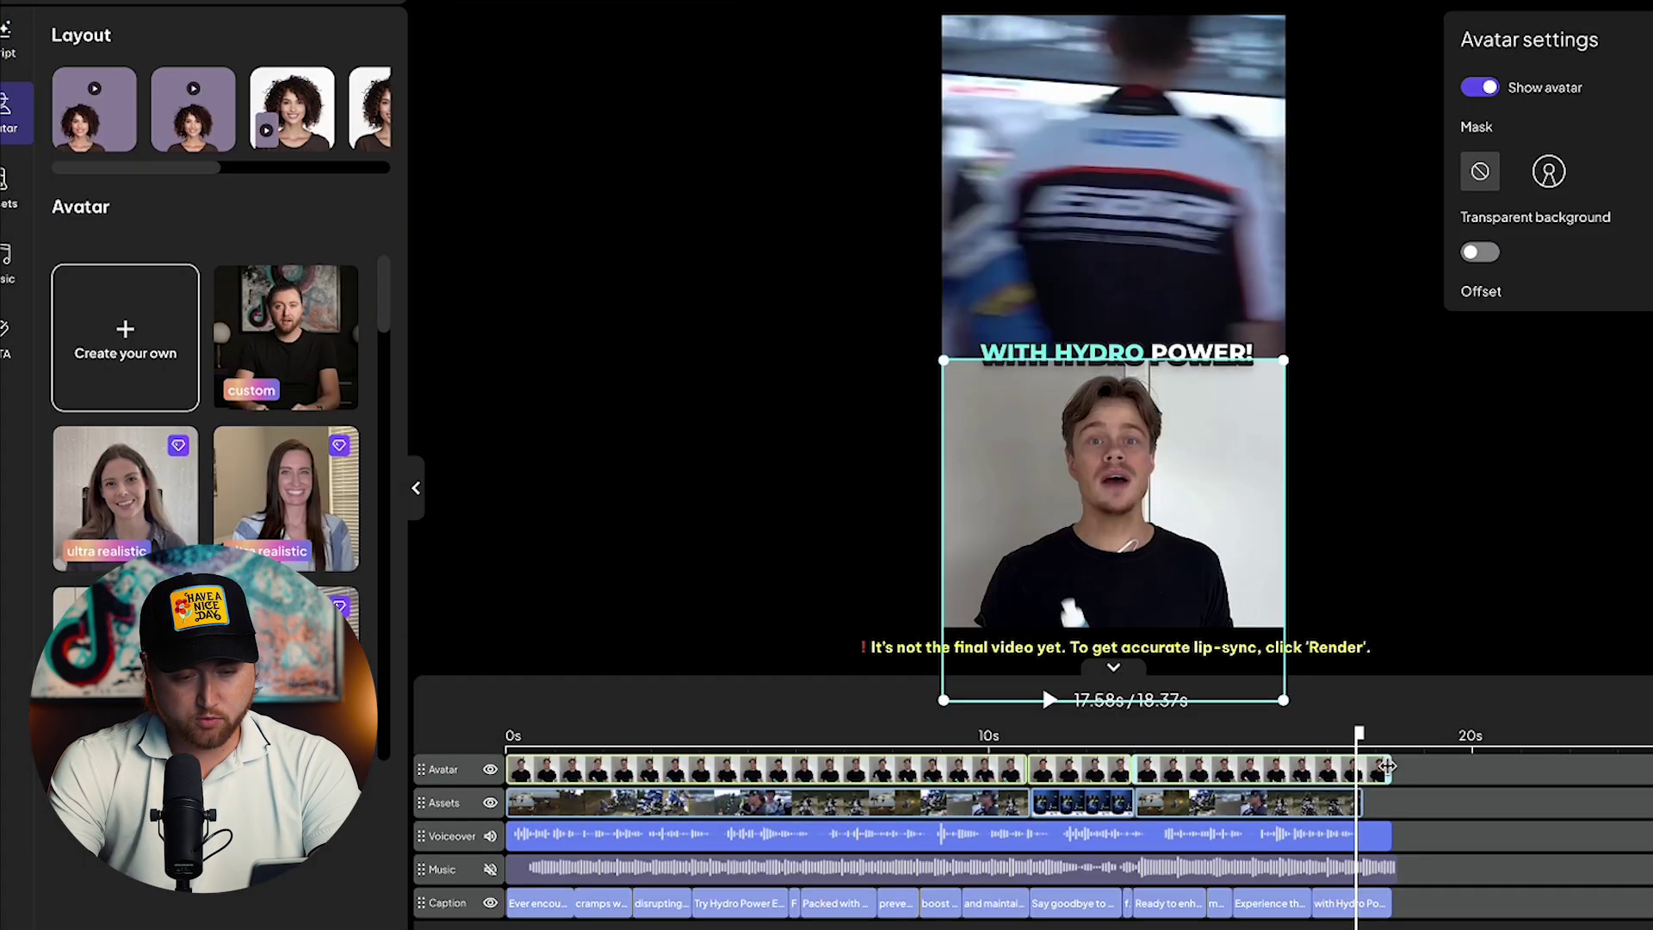
drag(1358, 767, 1341, 765)
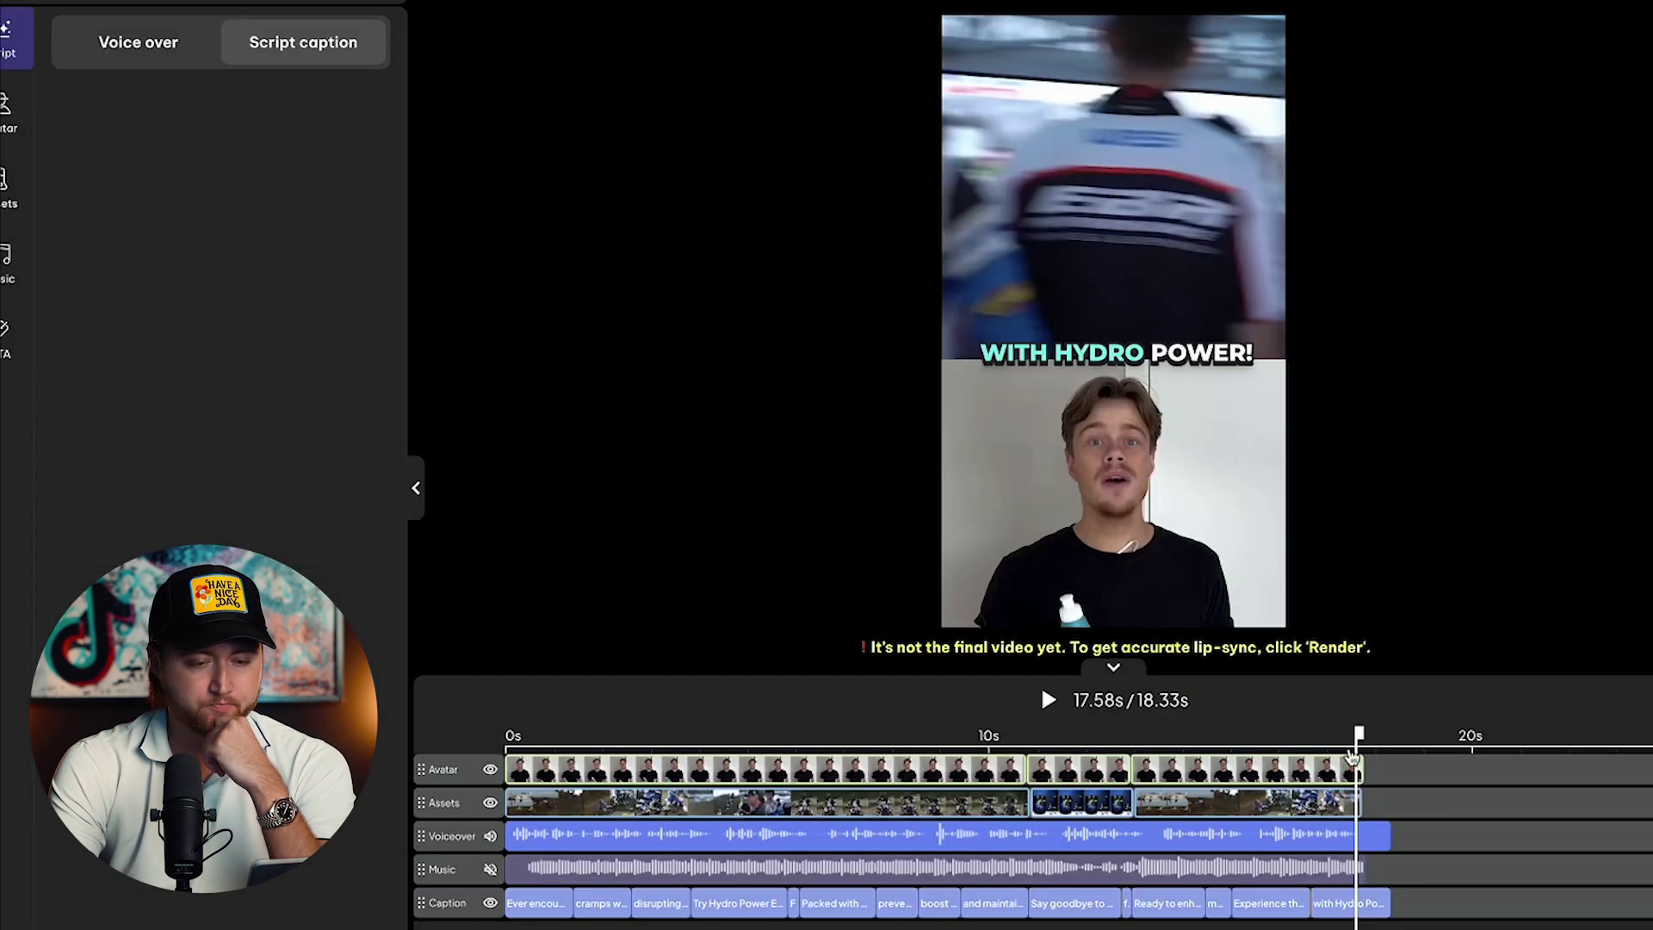
click(1154, 747)
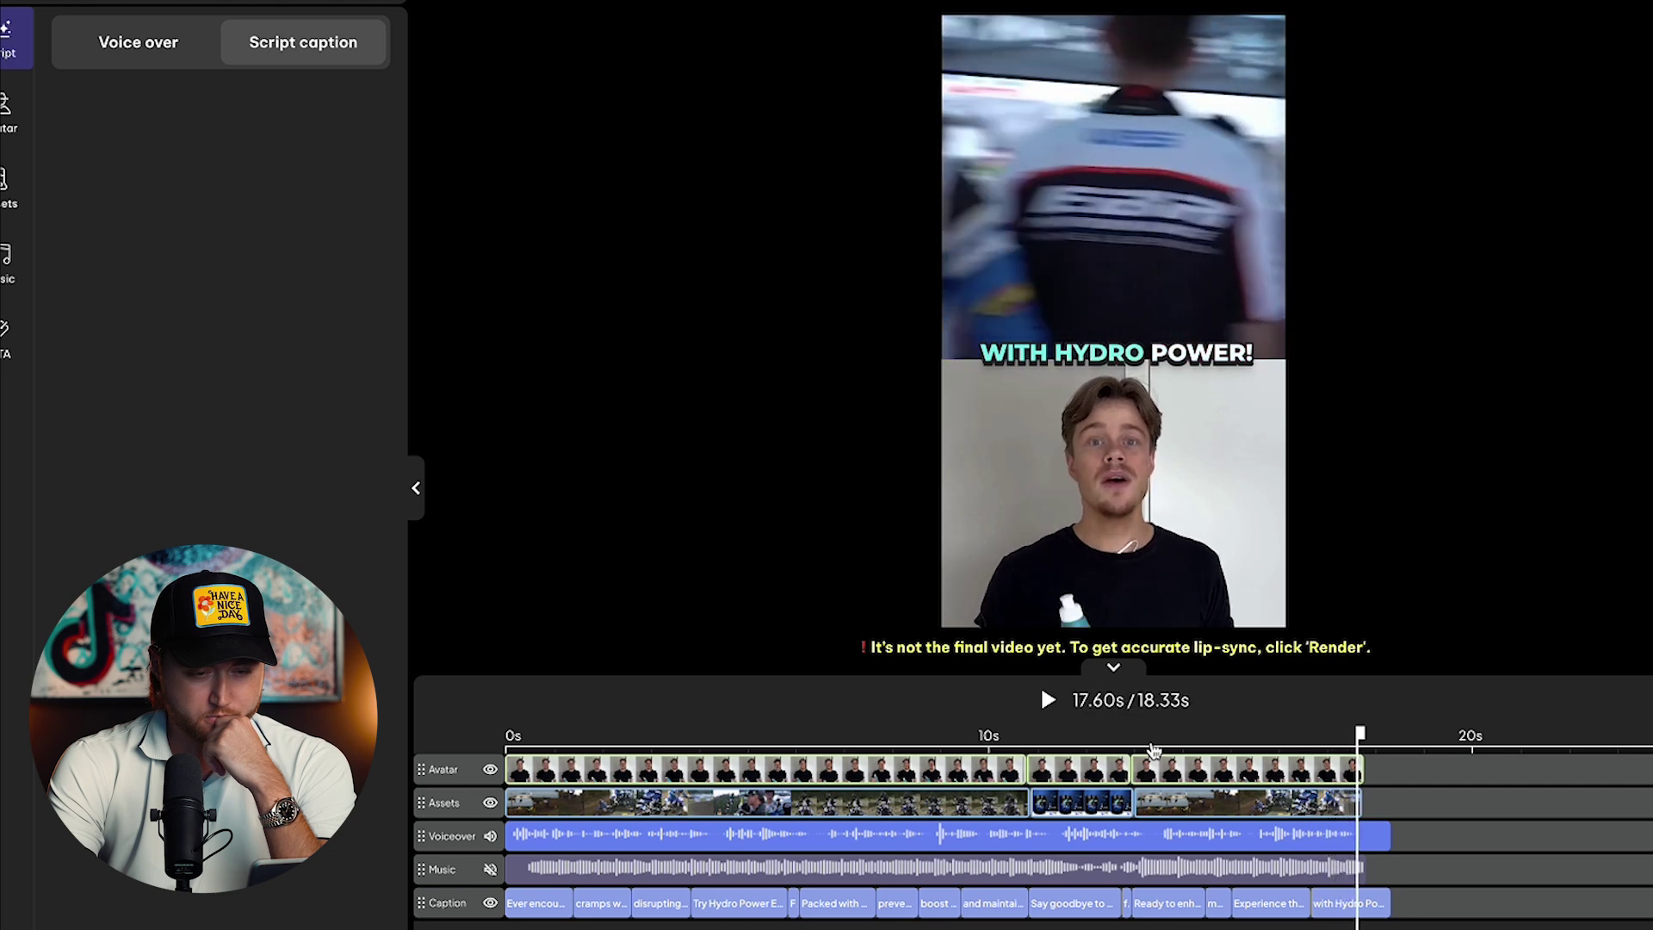
click(7, 261)
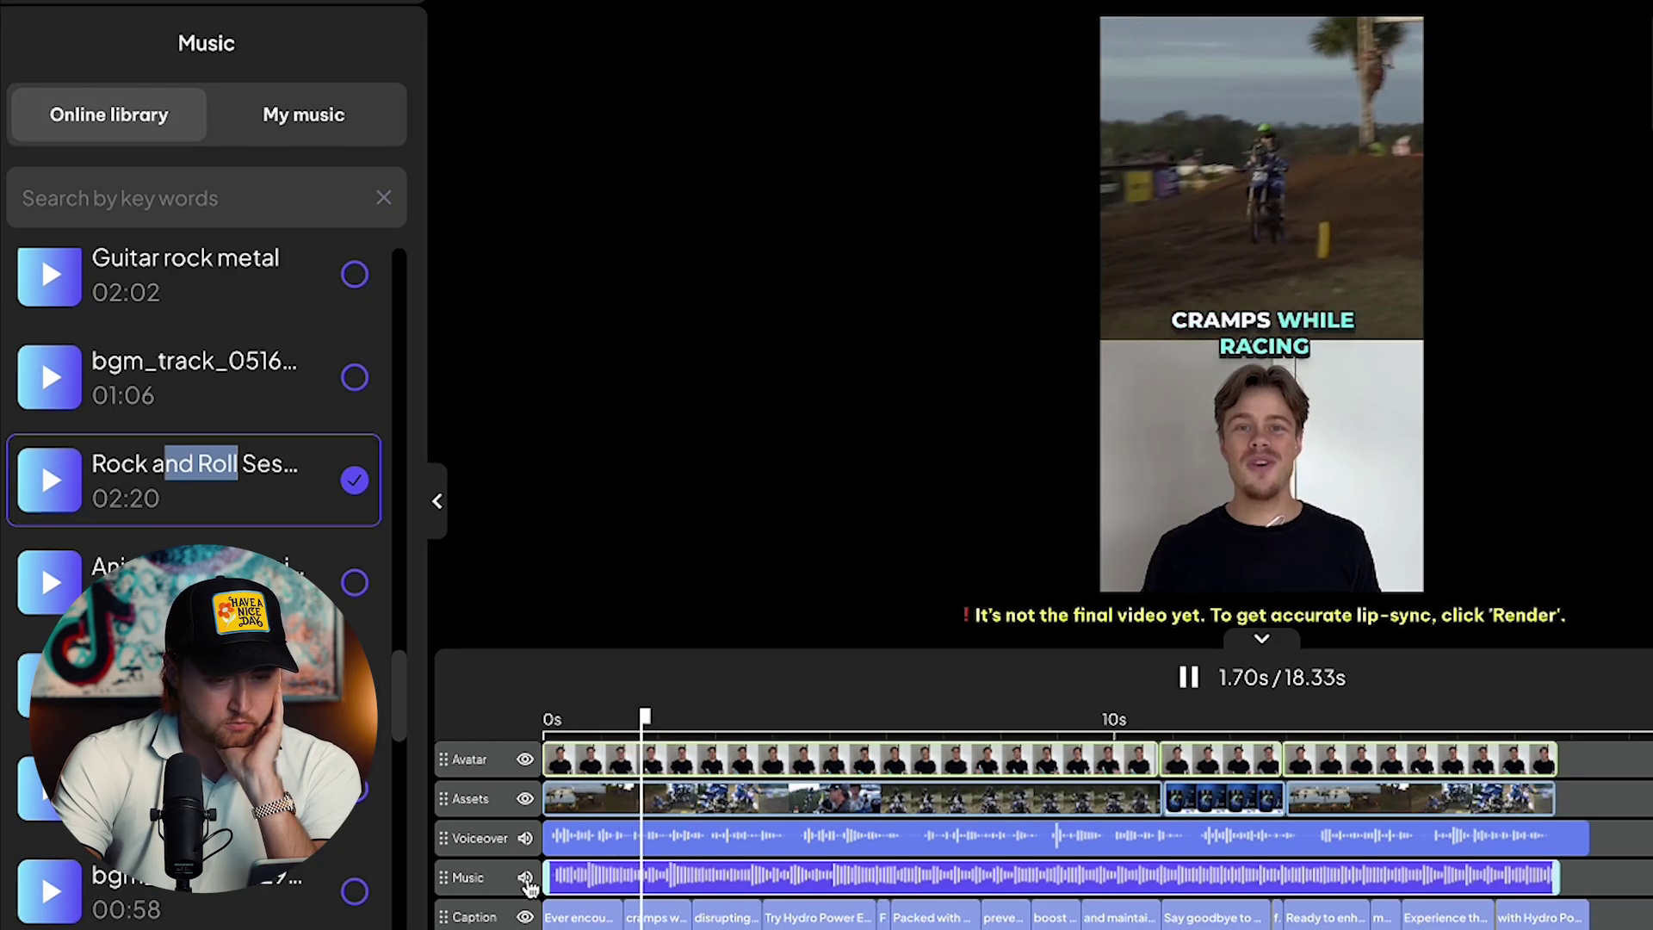
- Play the ad from the start to check the Rock and Roll Session background music
key(space)
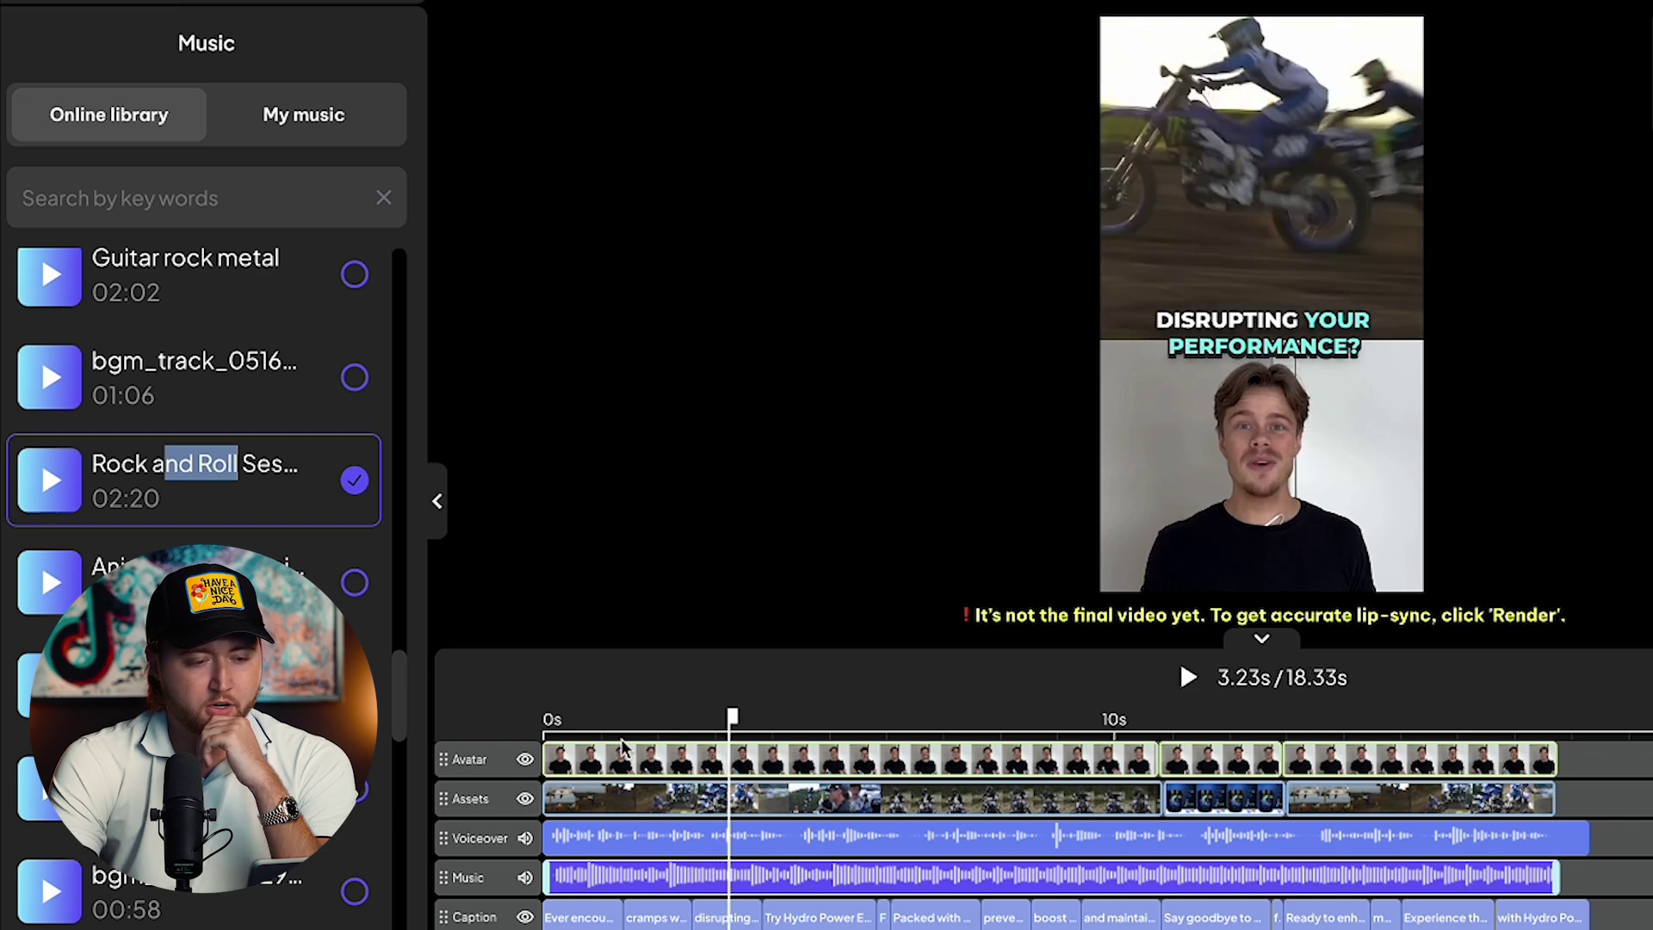
click(552, 721)
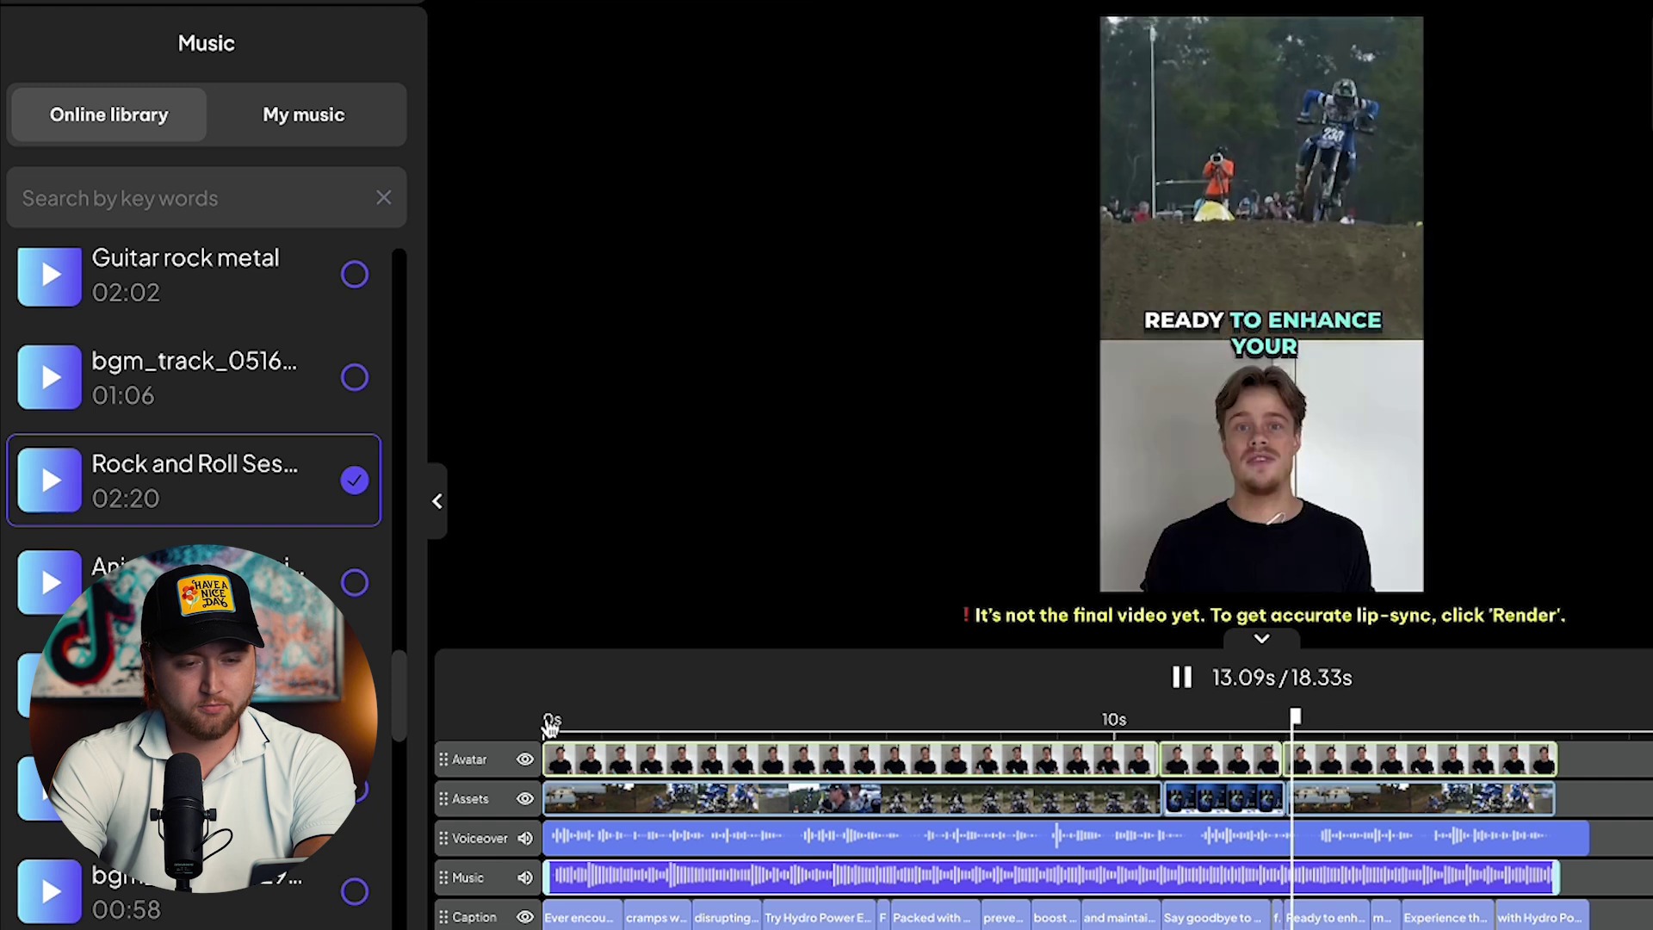
key(space)
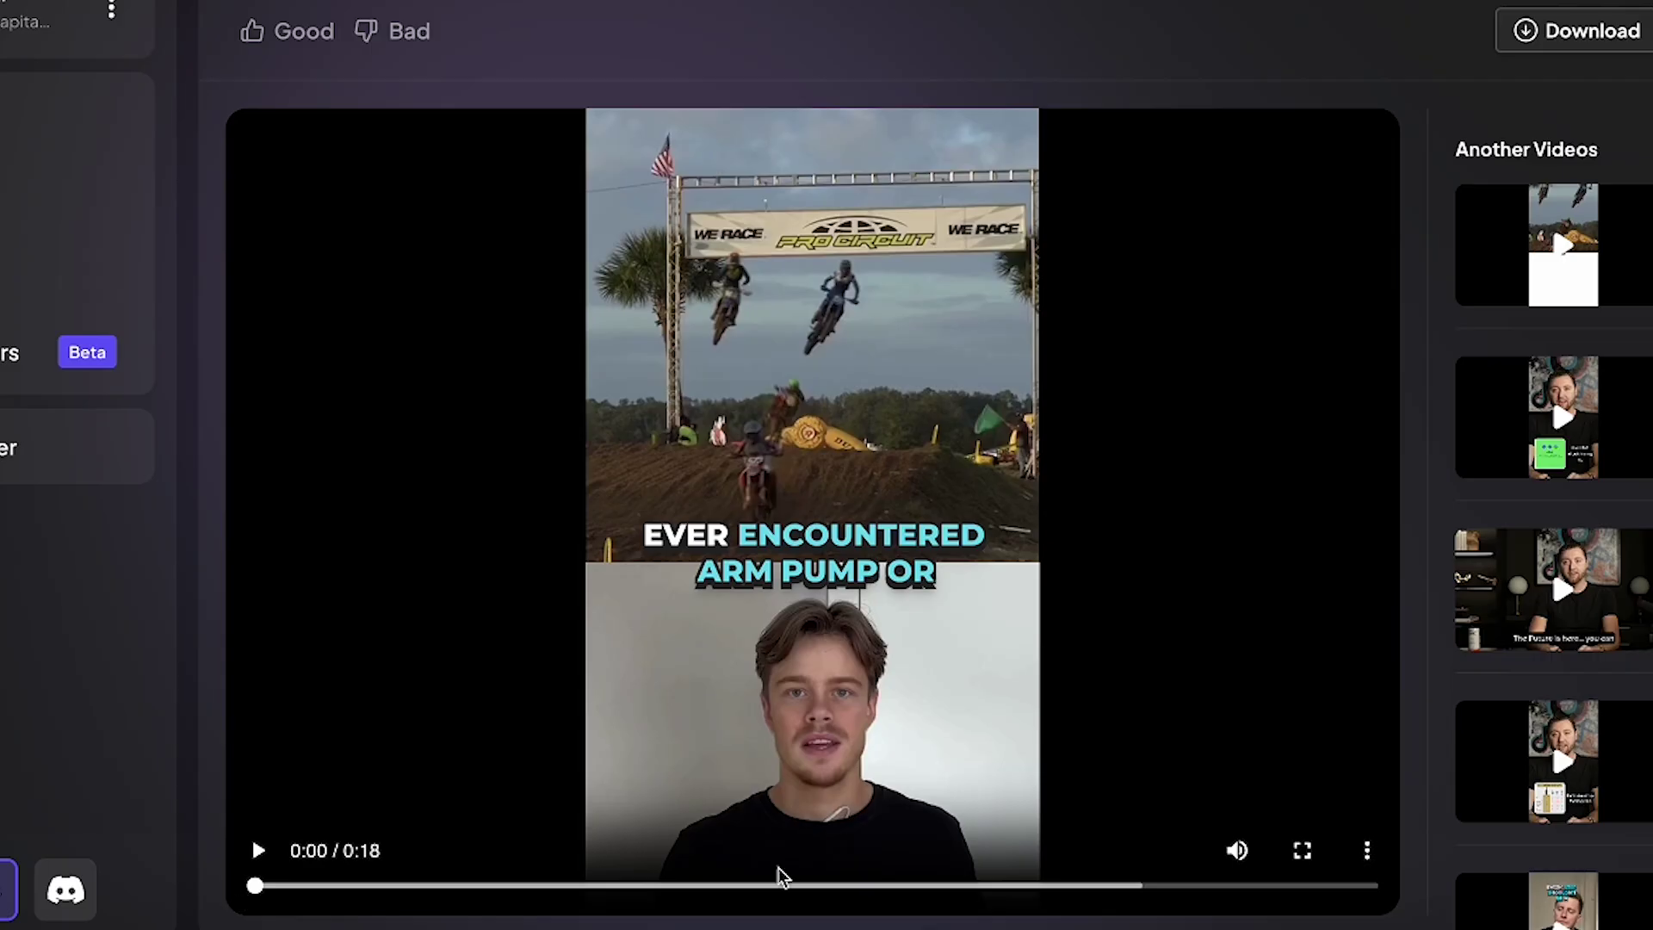
- Watch the finished 18-second Hydro Power ad in full screen
click(1300, 852)
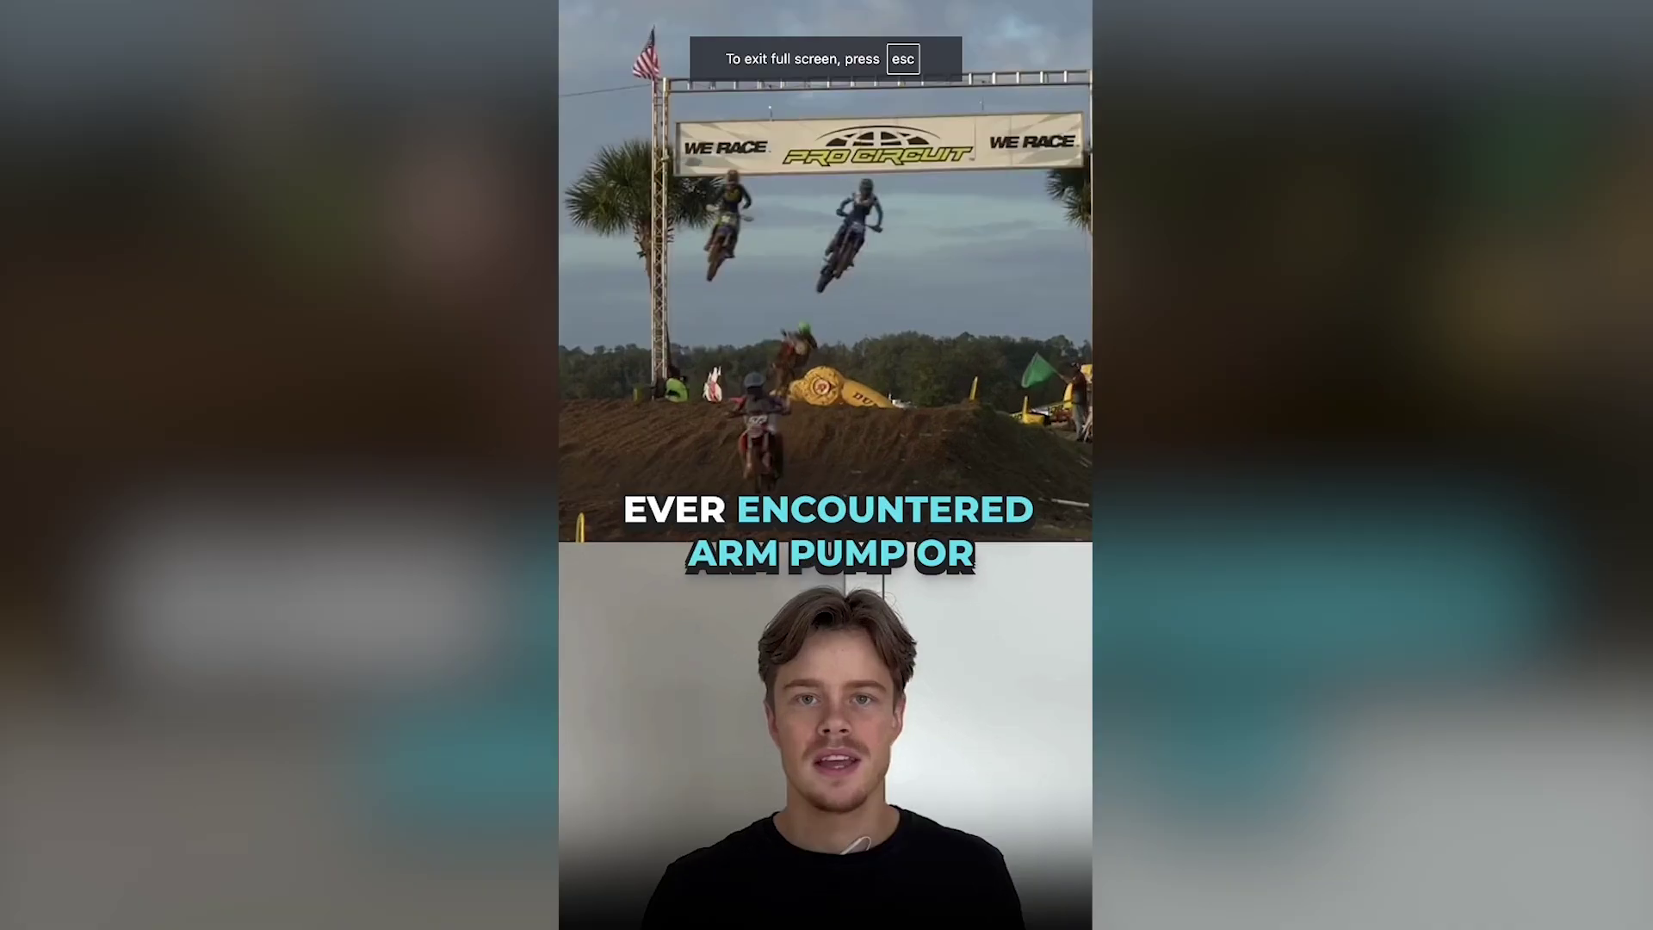